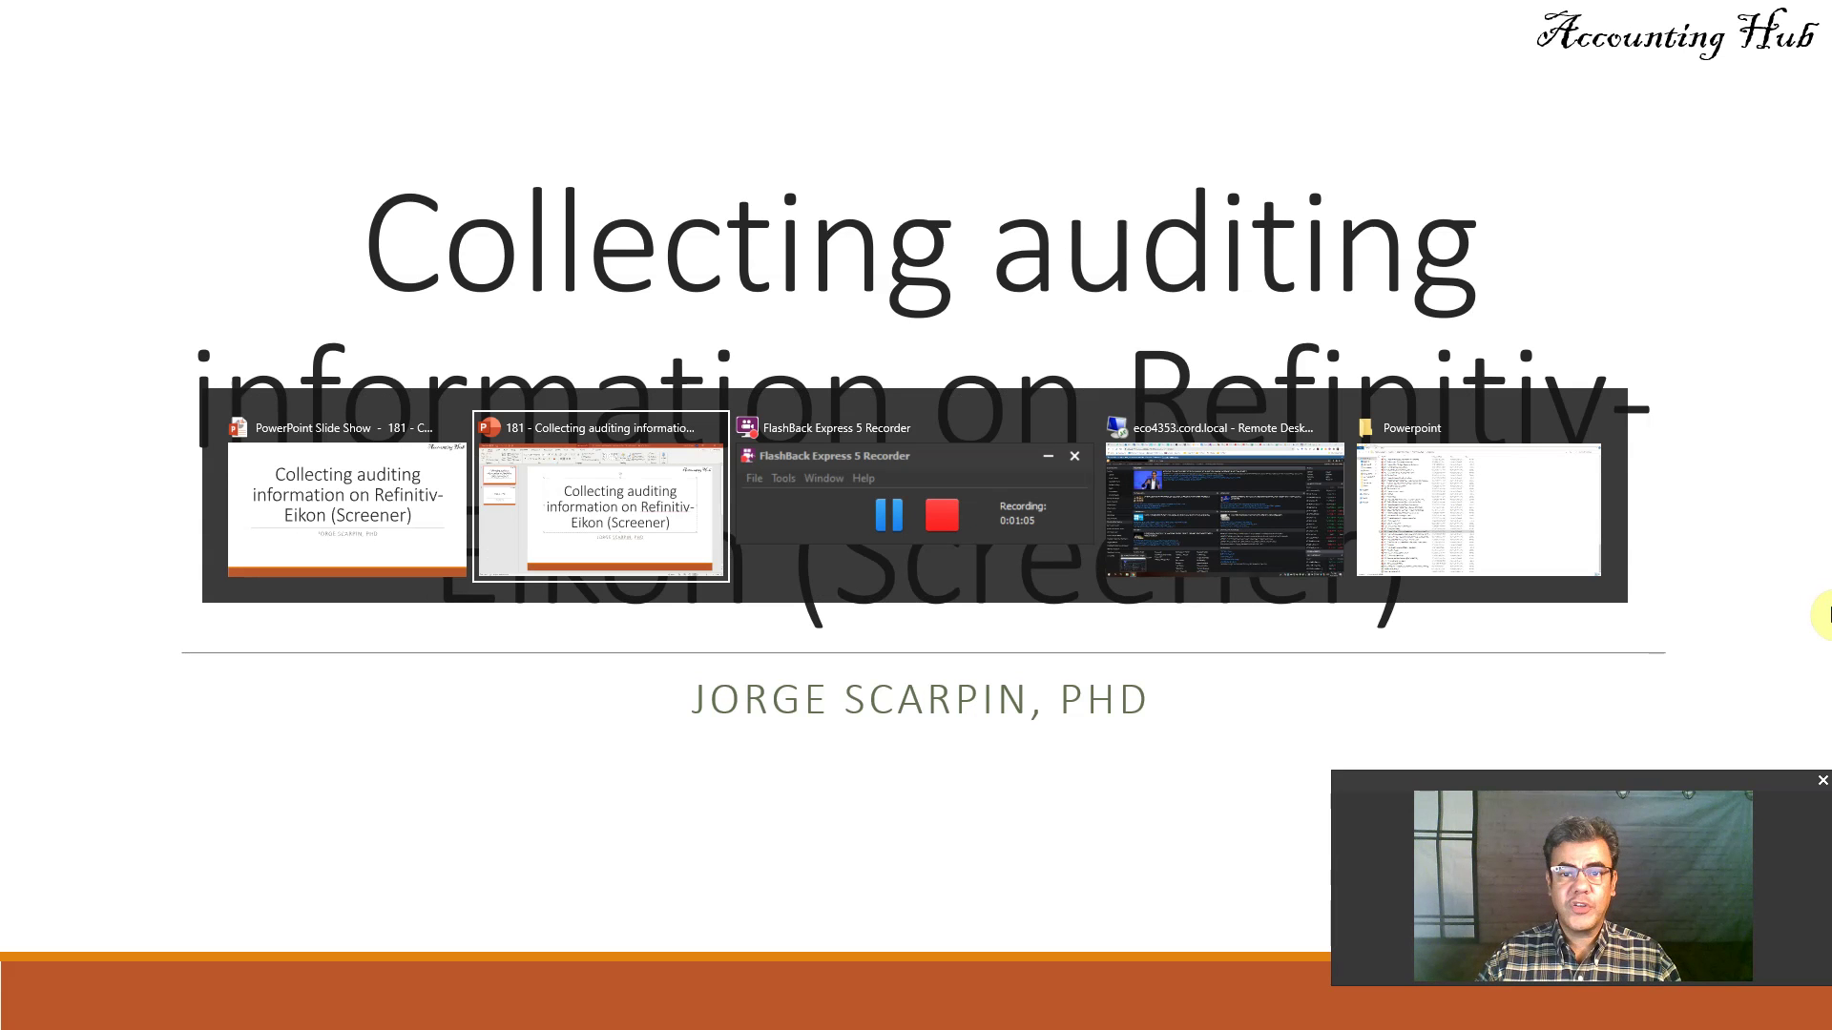
# Switch to the Refinitiv Eikon browser session, search the App Library for "screener" and open the Screener app.
pyautogui.hotkey('alt', 'Tab')
pyautogui.hotkey('alt', 'Tab')
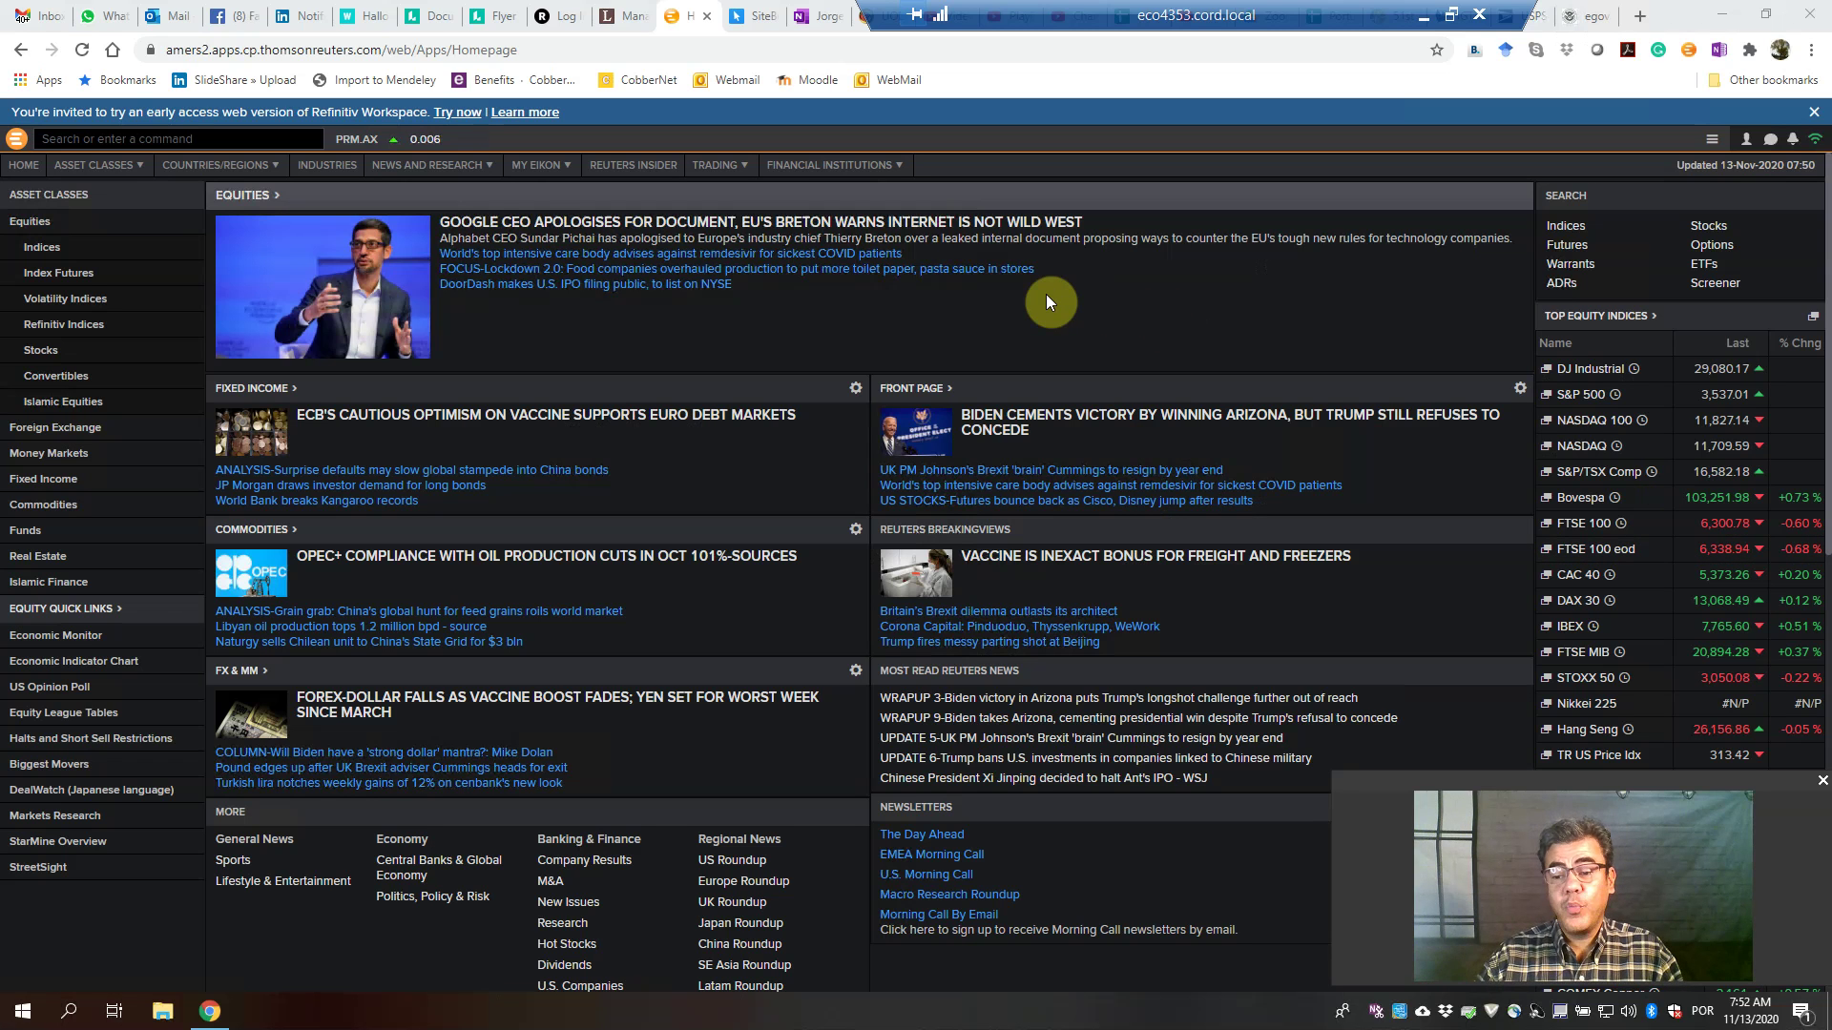
pyautogui.click(17, 141)
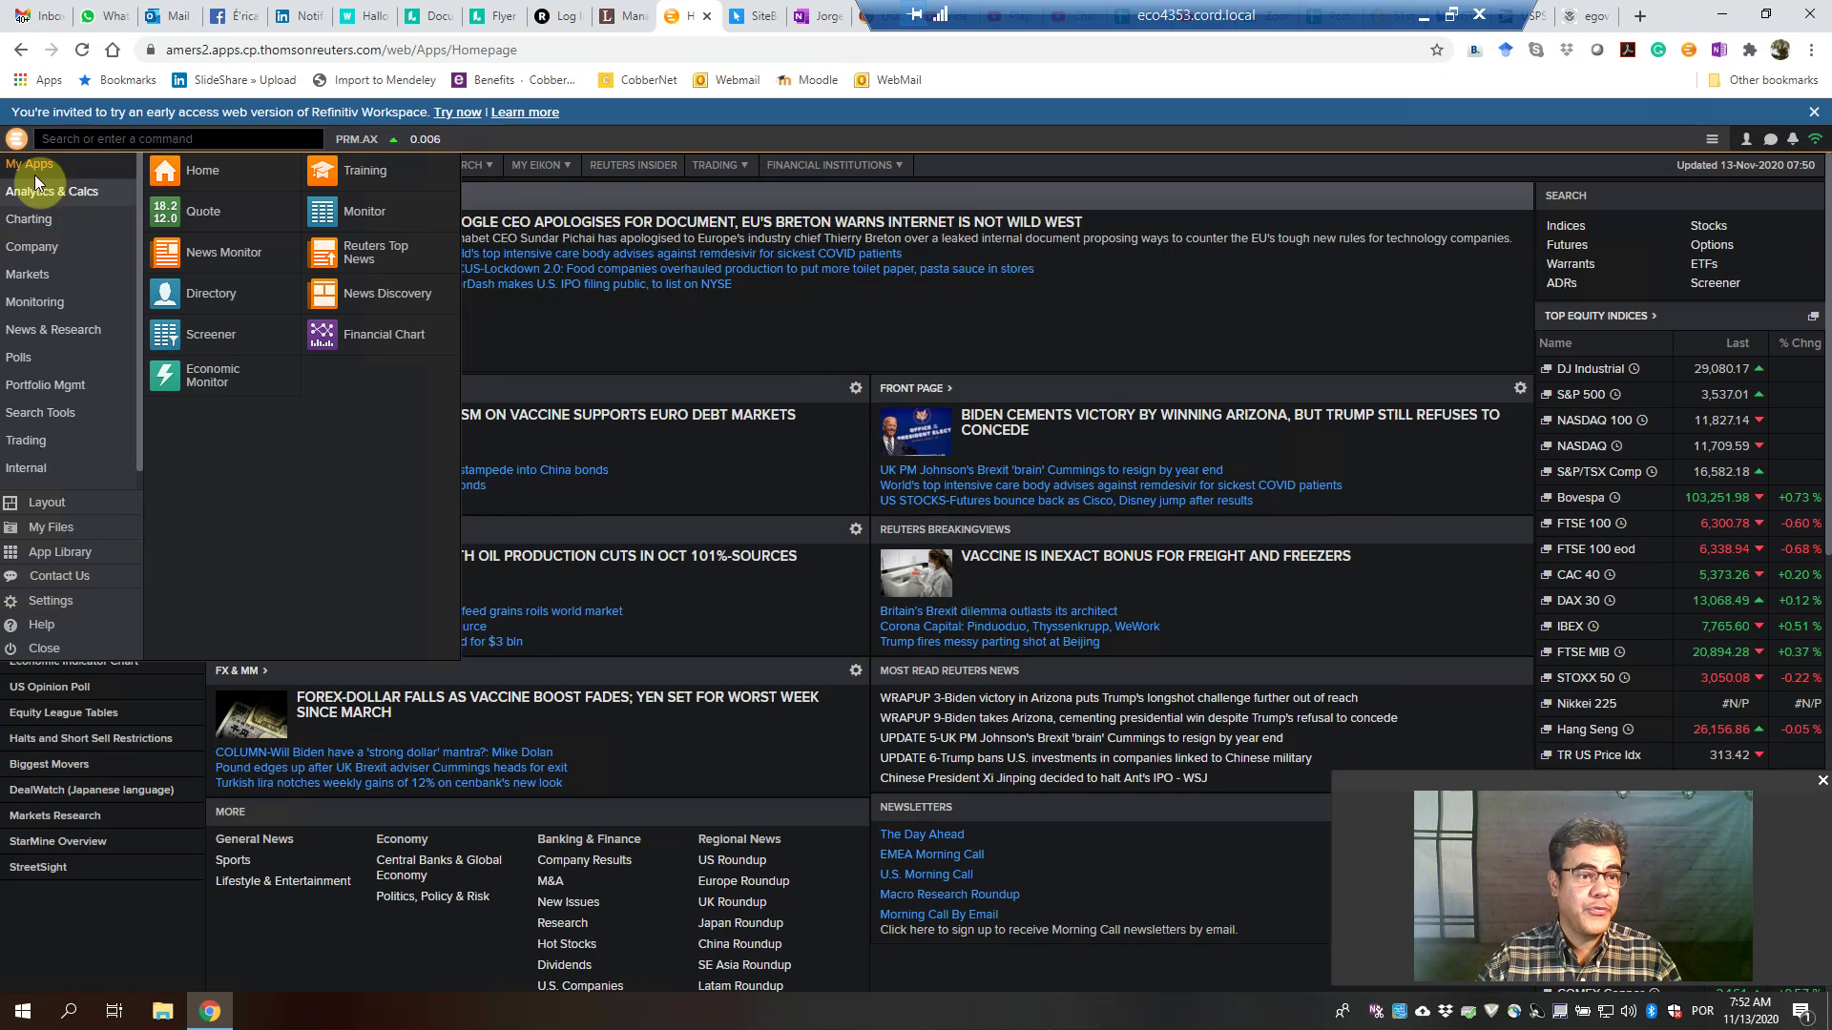
pyautogui.click(53, 554)
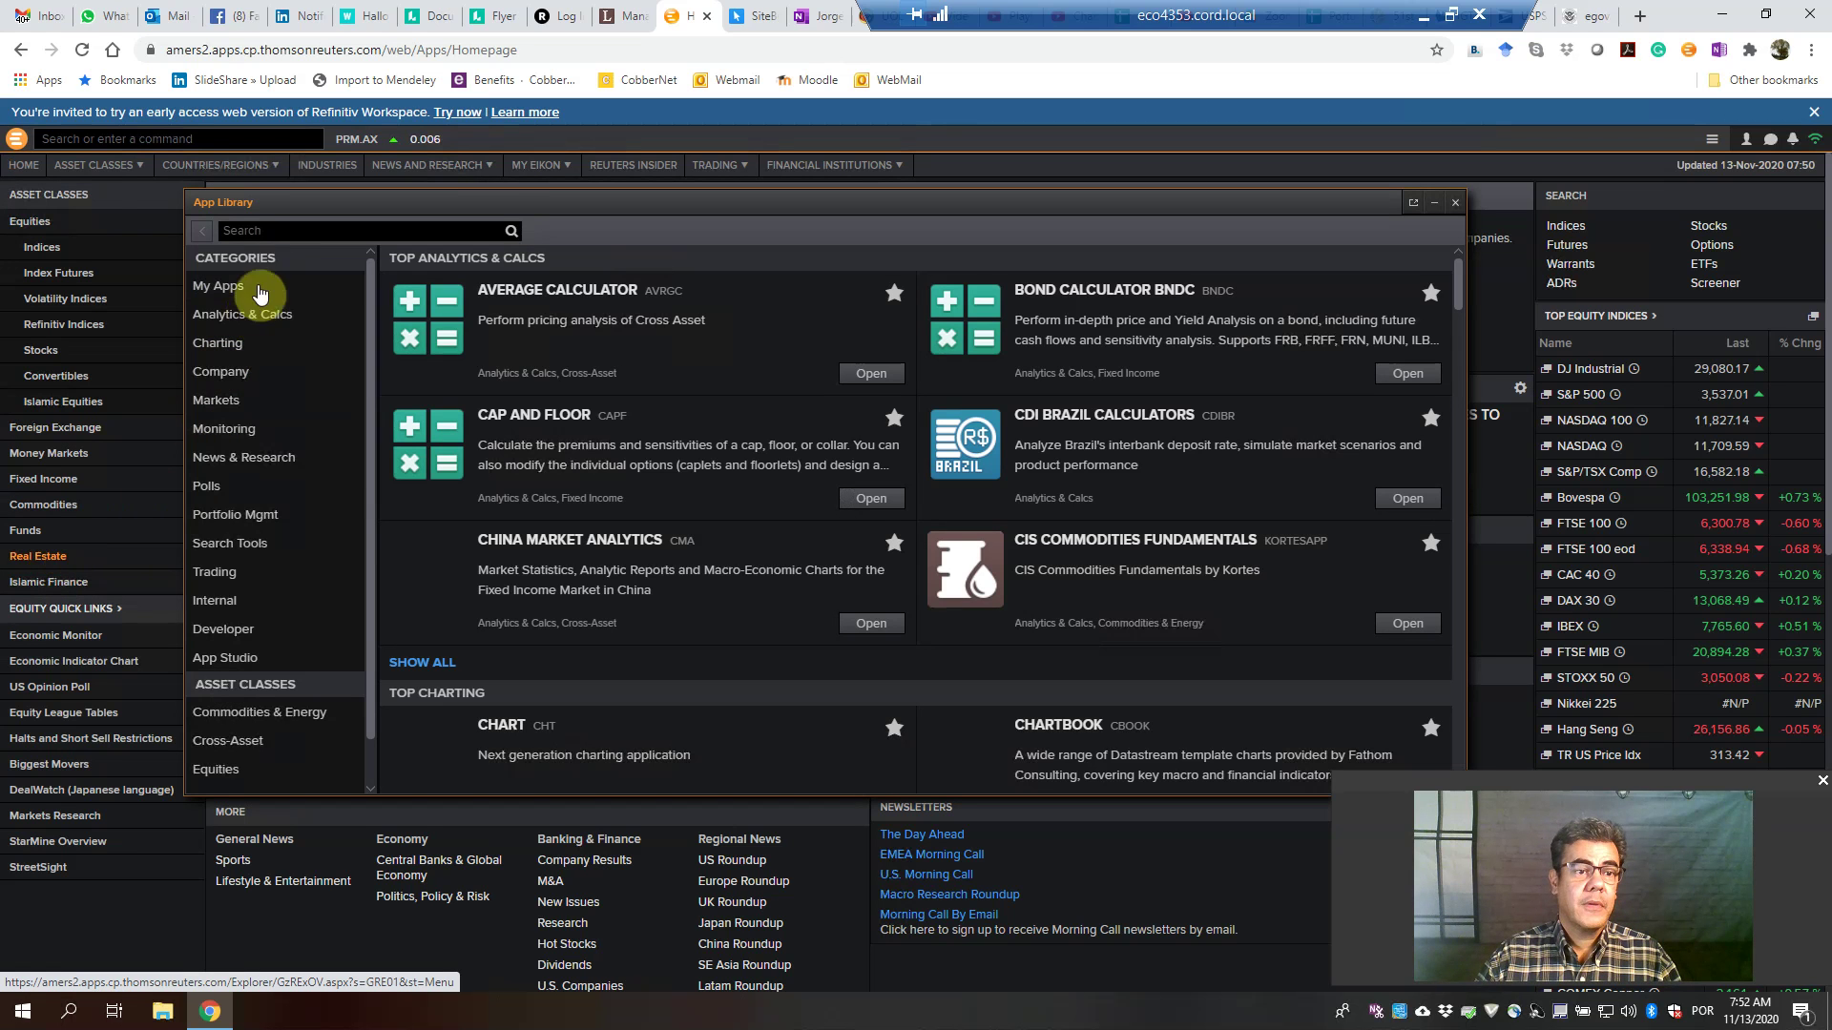
pyautogui.click(272, 233)
pyautogui.write('screener')
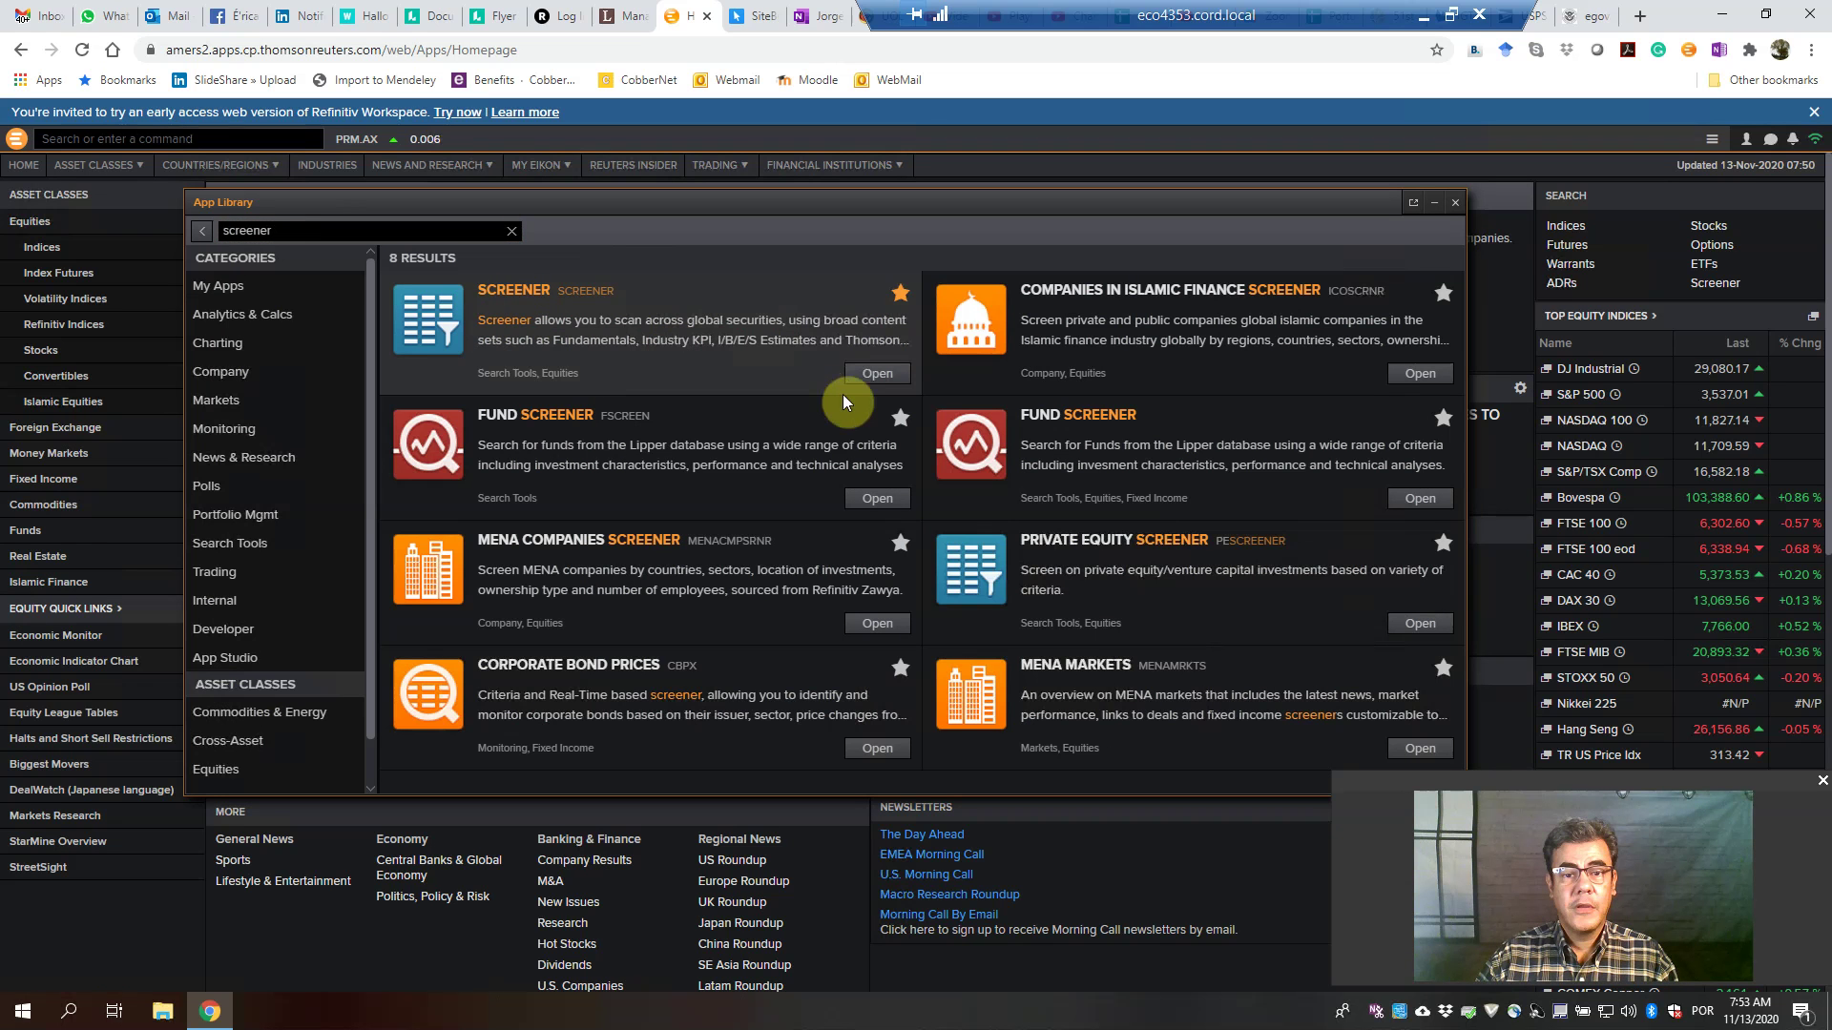
pyautogui.click(870, 376)
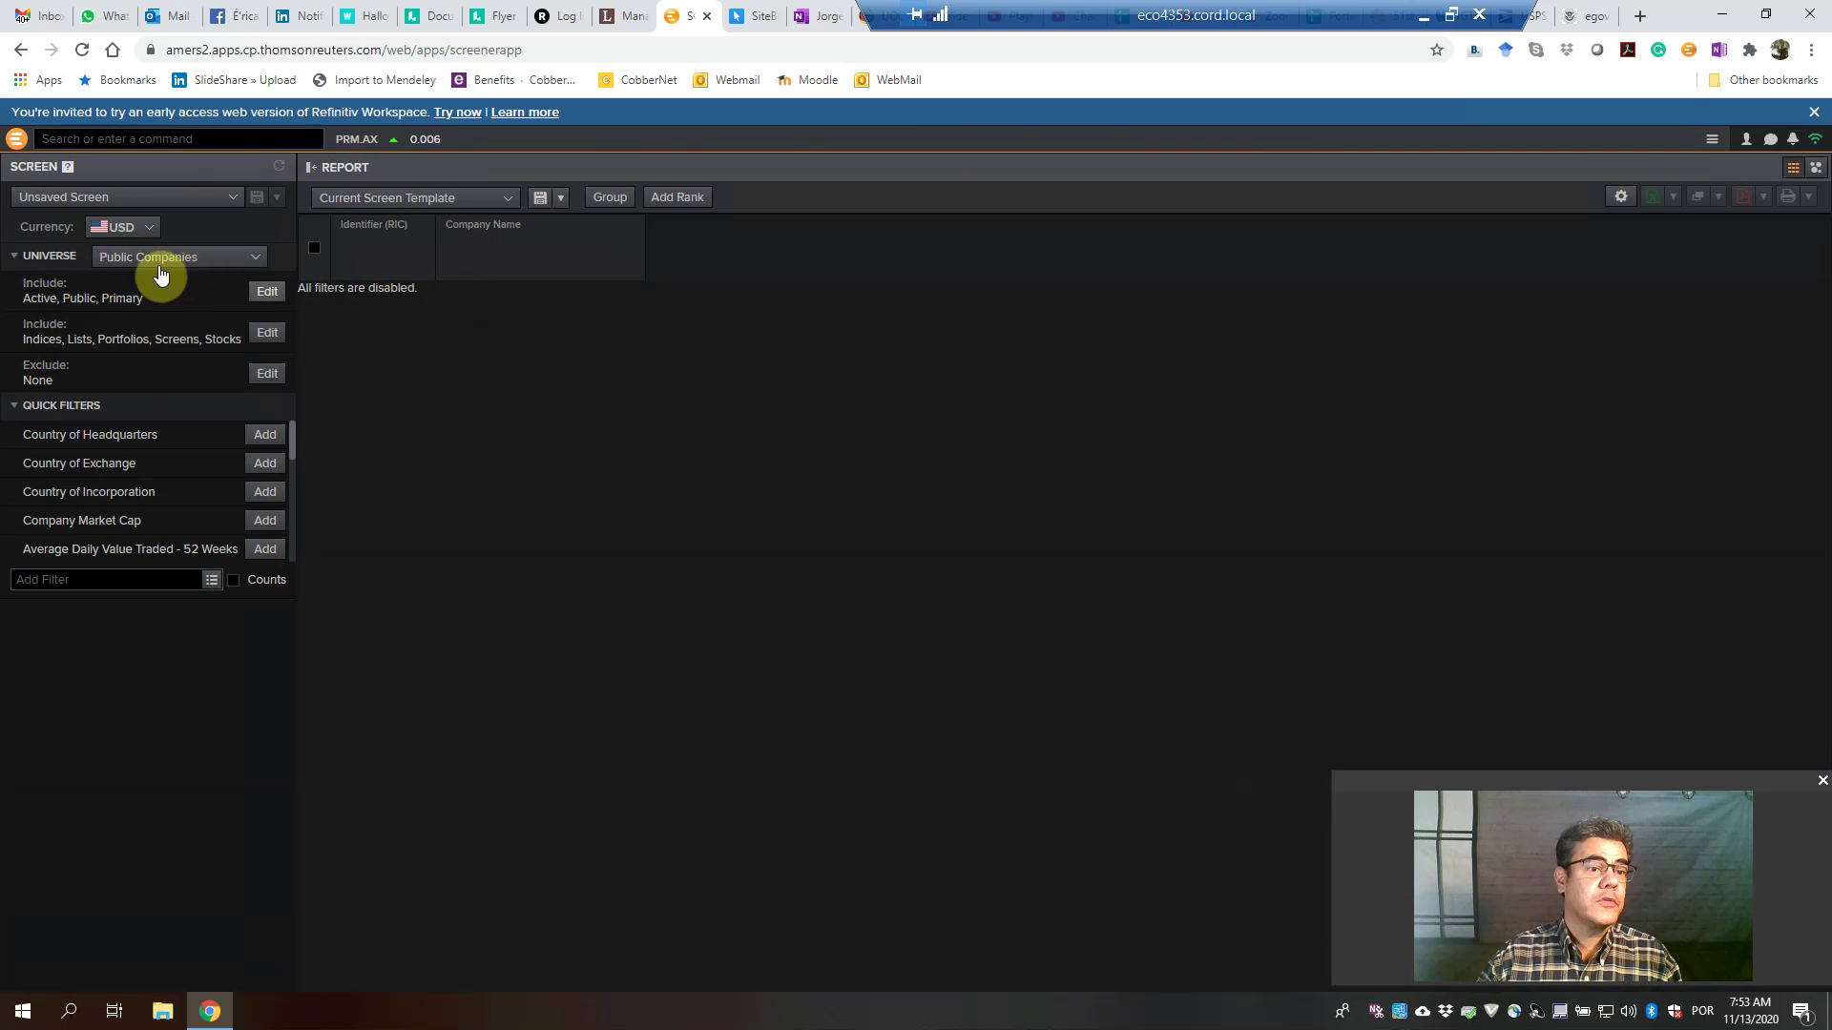
pyautogui.click(121, 232)
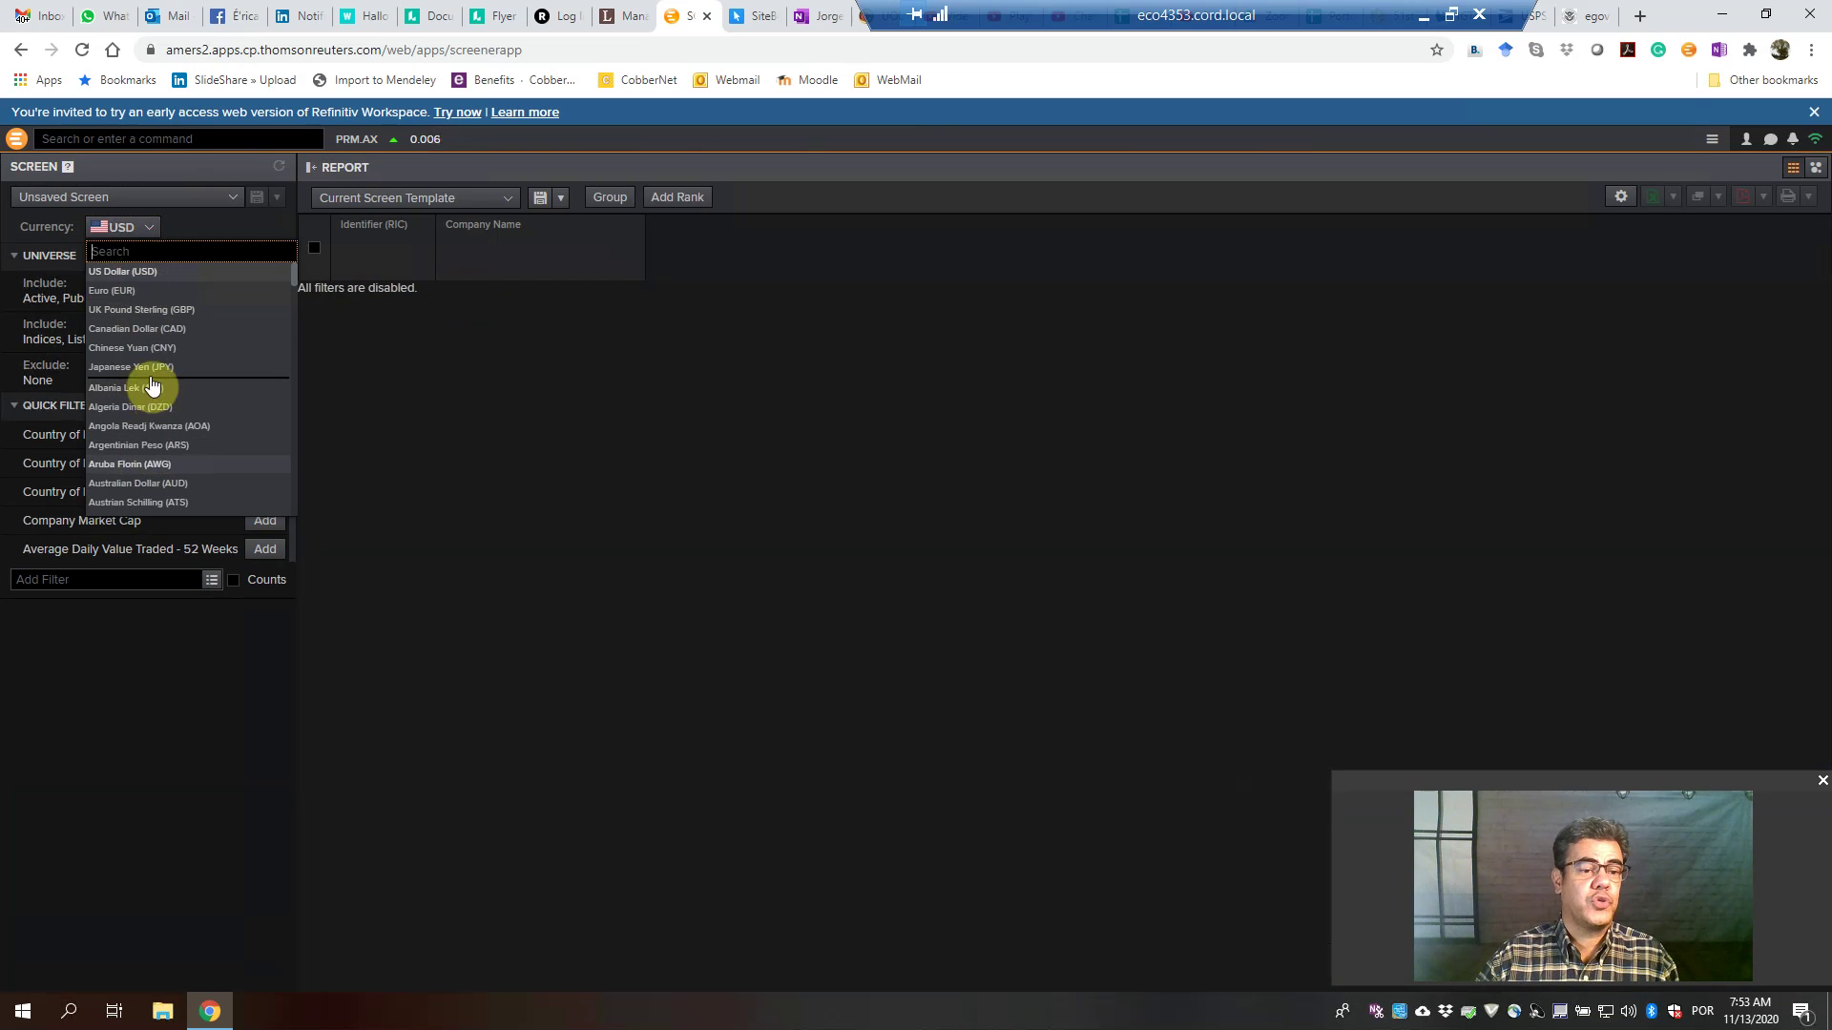
pyautogui.click(143, 238)
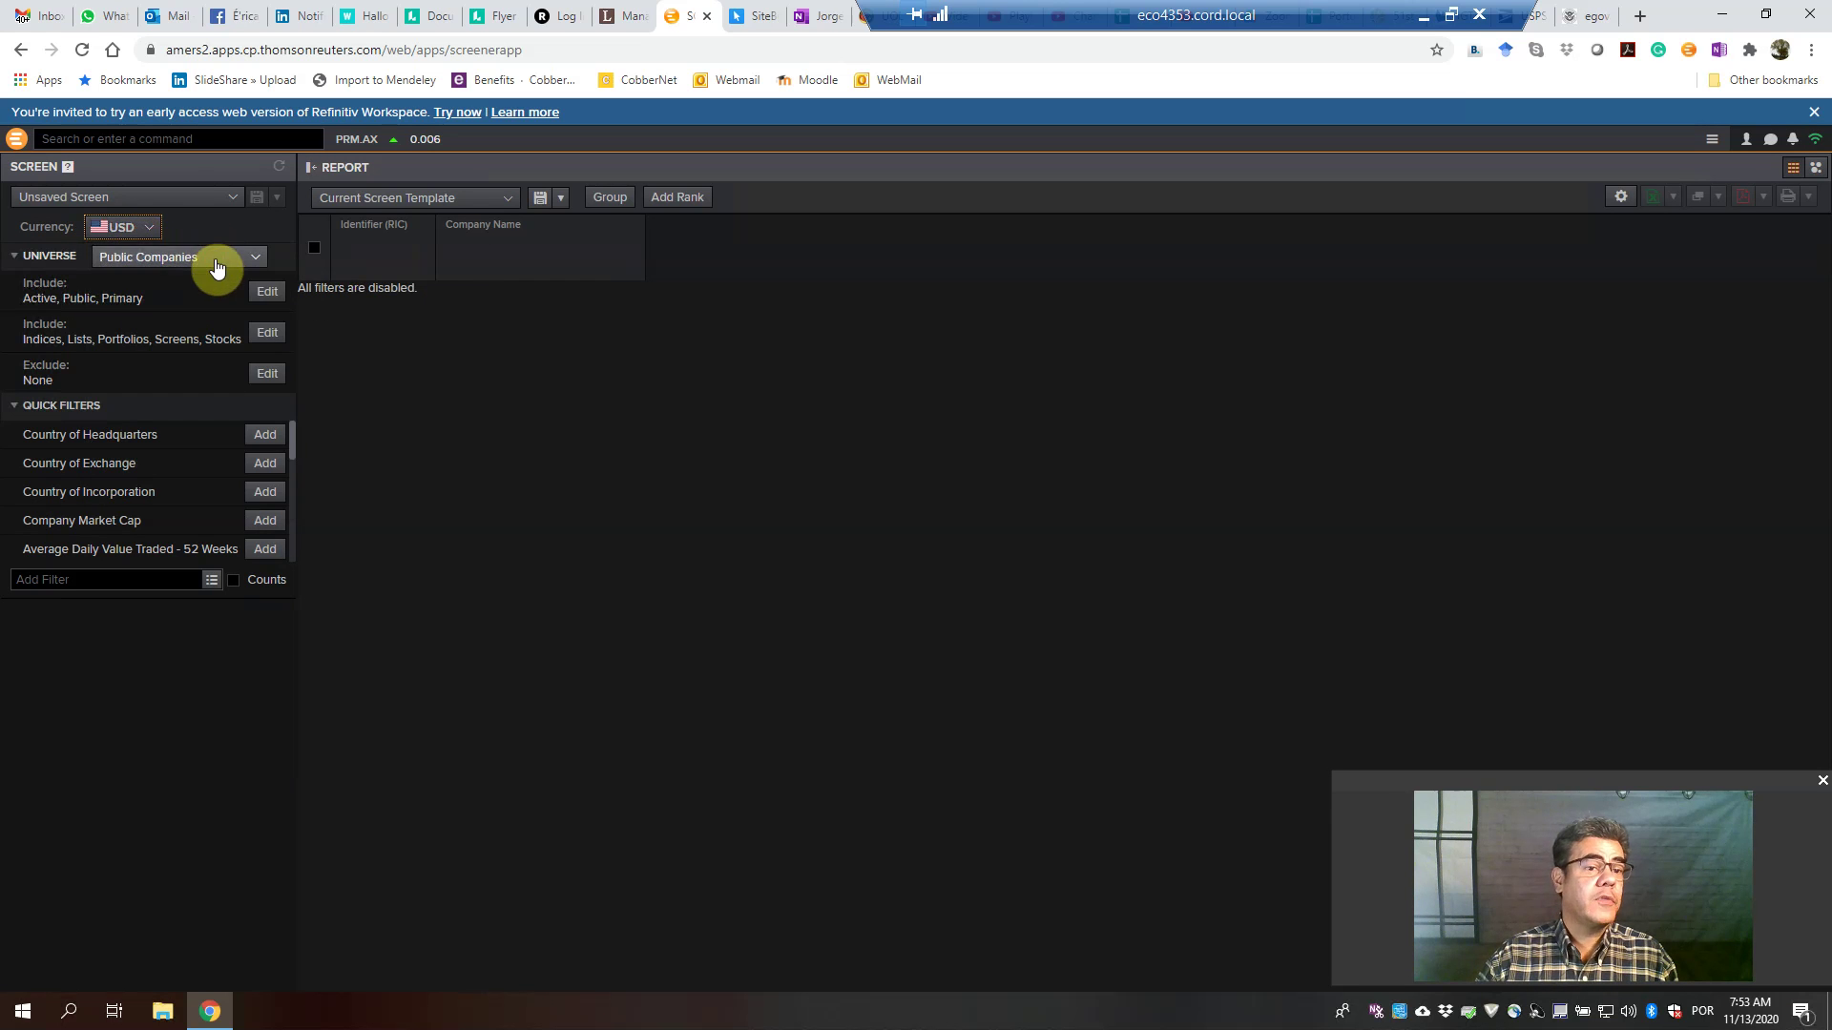
pyautogui.click(217, 267)
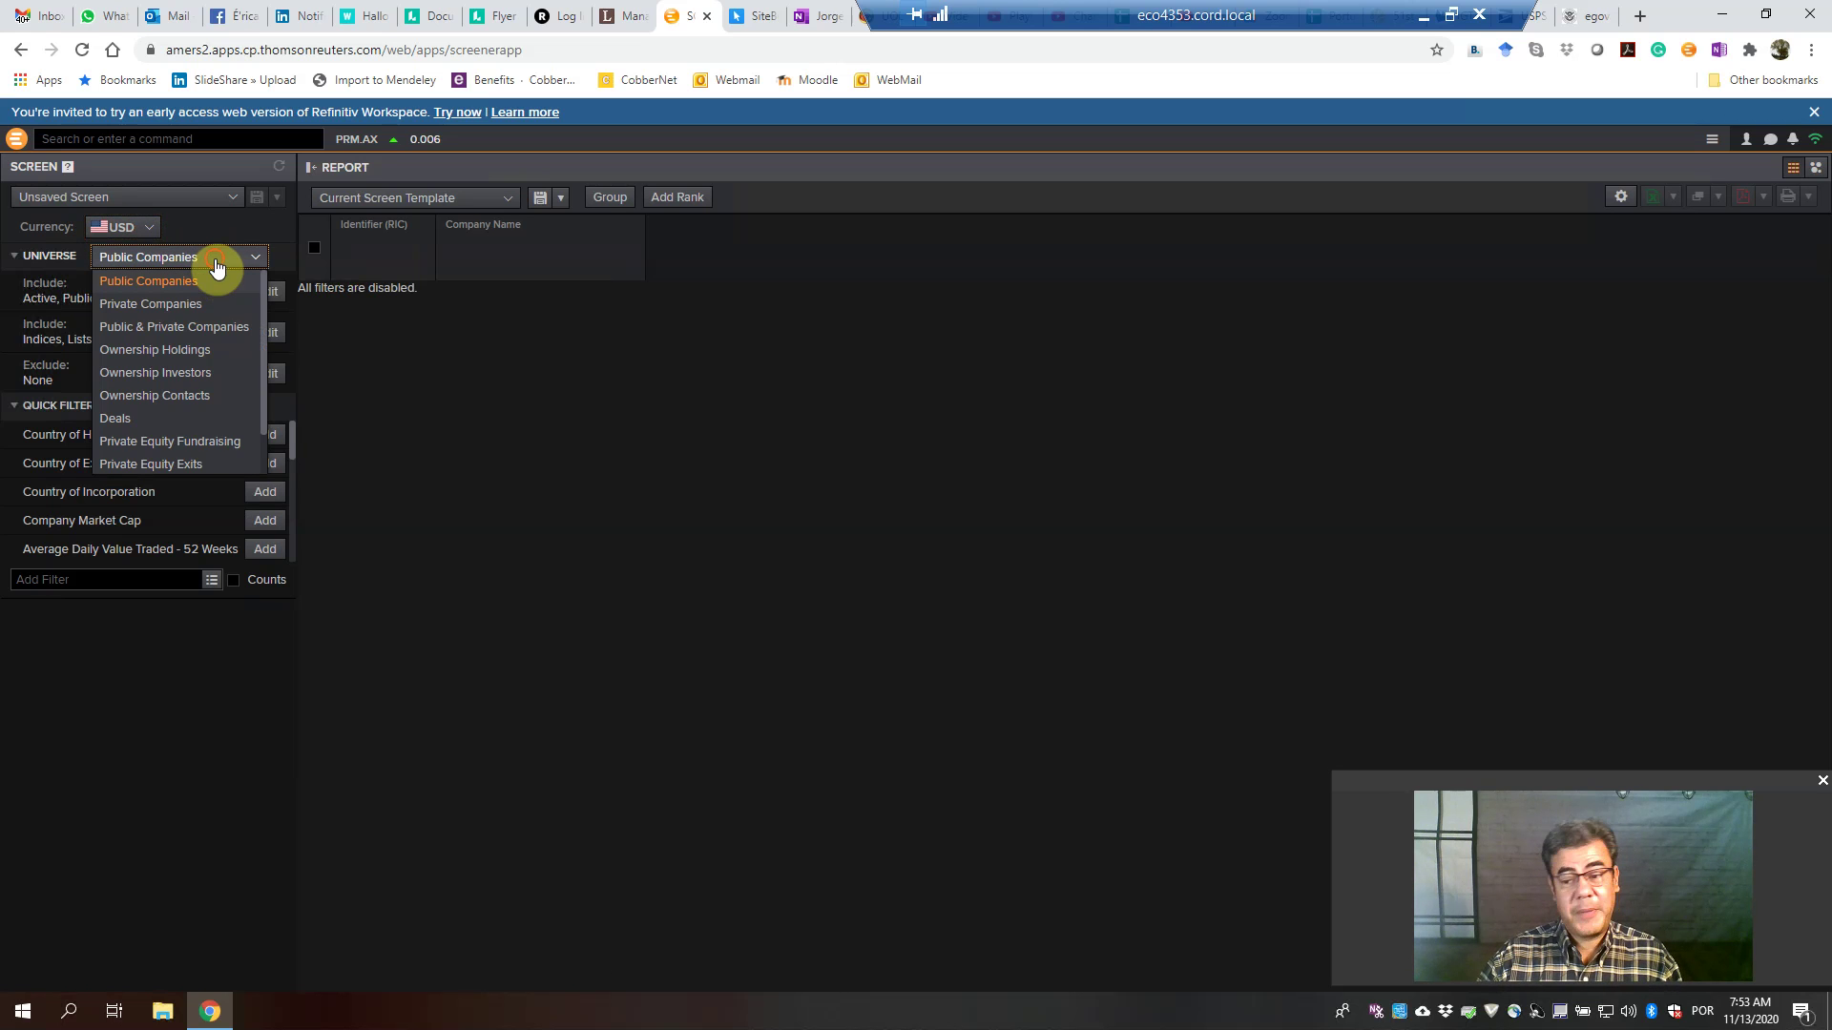
pyautogui.click(218, 268)
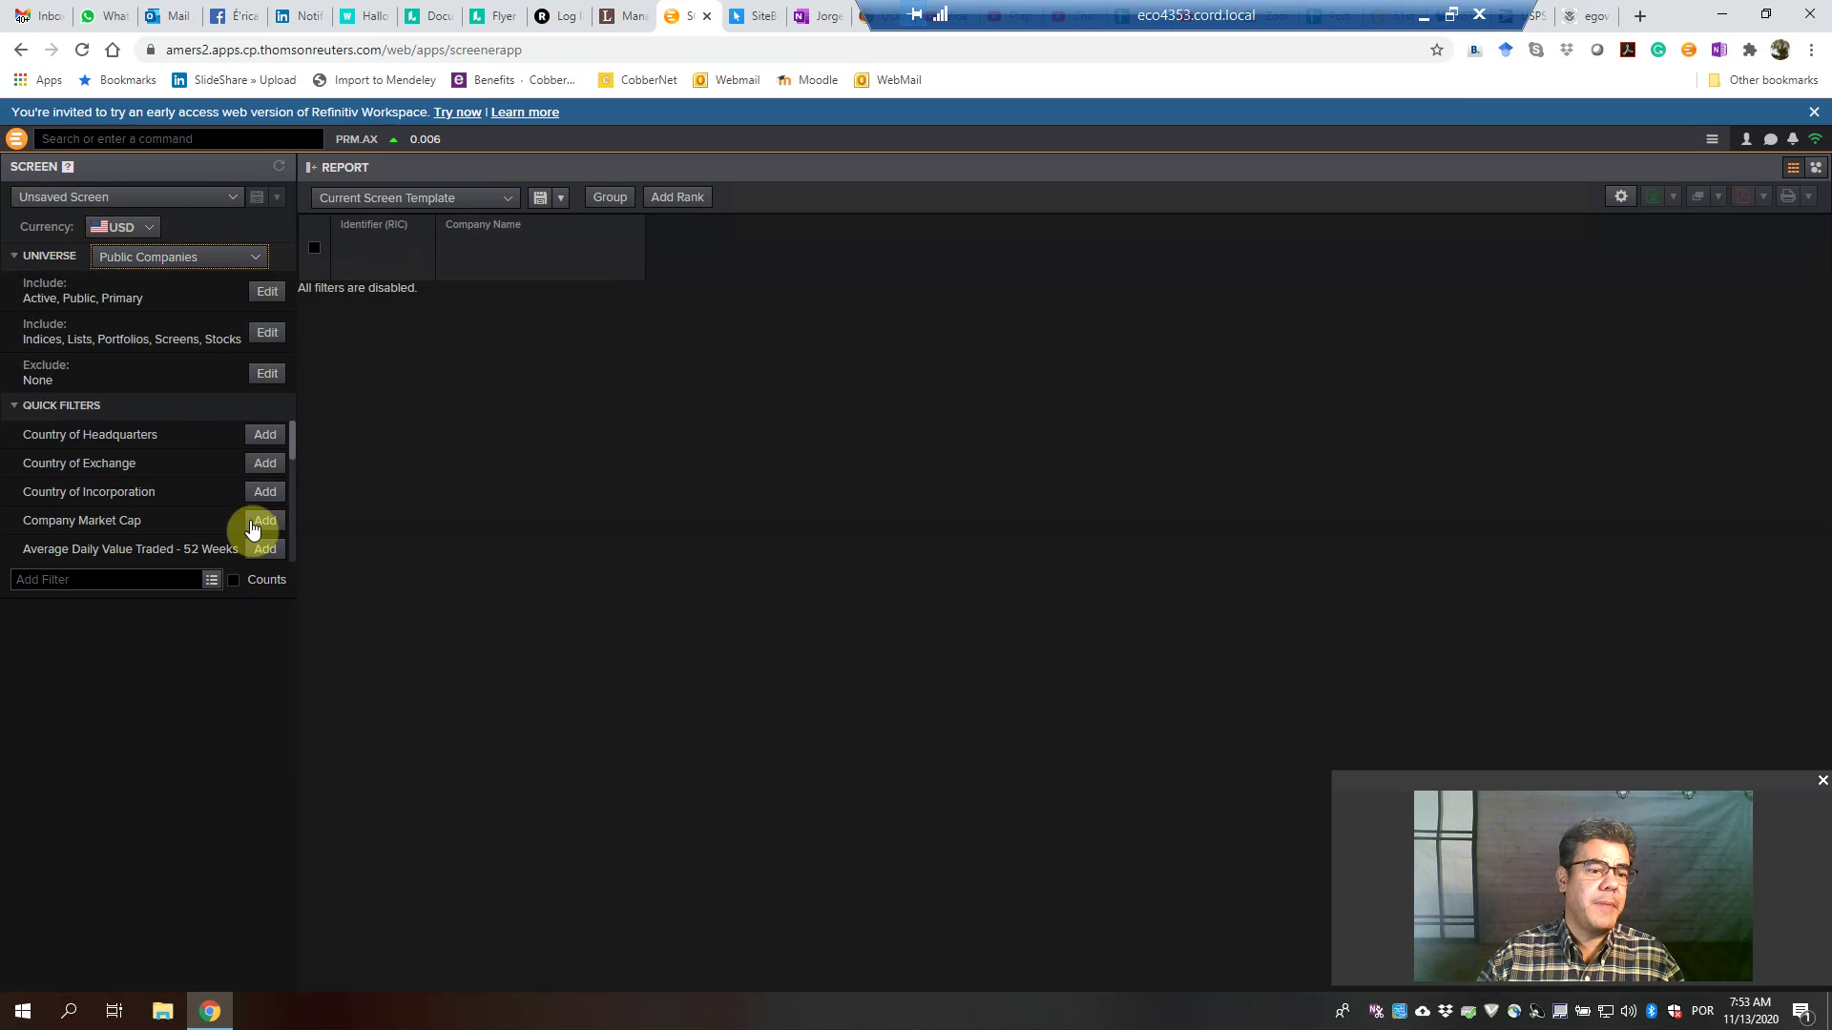
# Add a TRBC Economic Sector Name quick filter that includes Consumer Cyclicals.
pyautogui.scroll(-1, 253, 529)
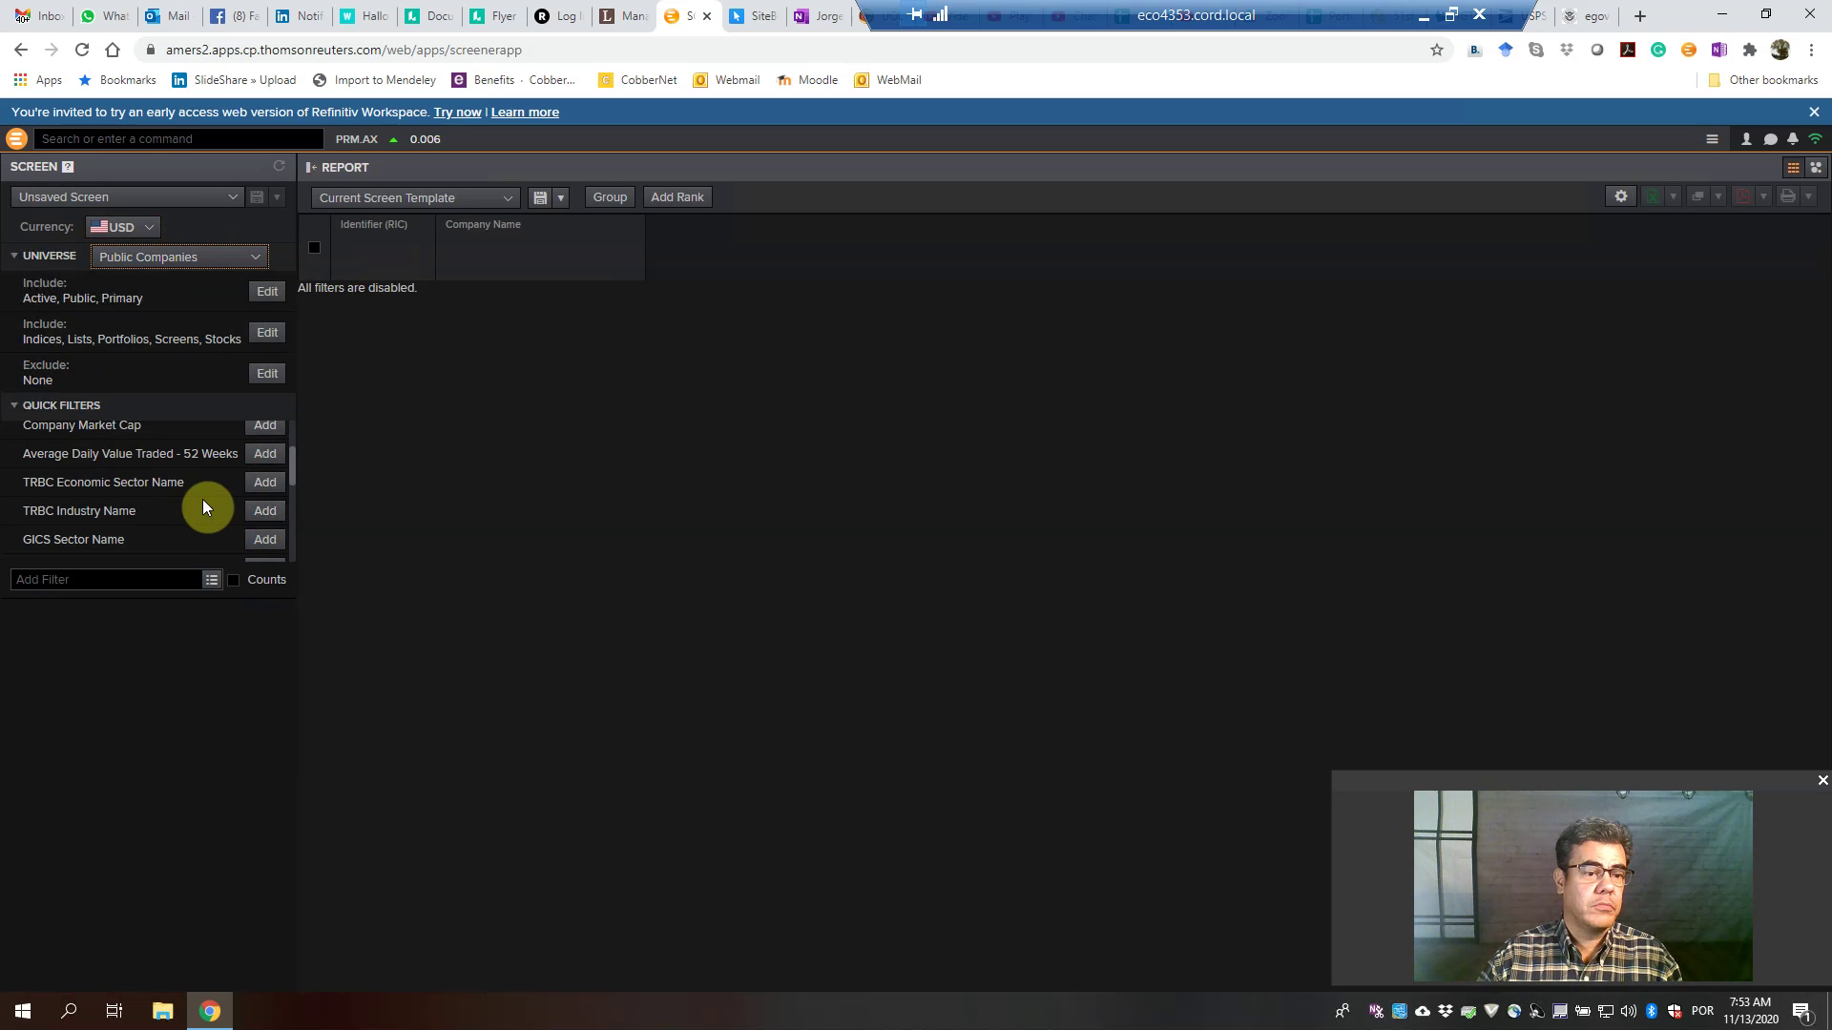
pyautogui.click(265, 484)
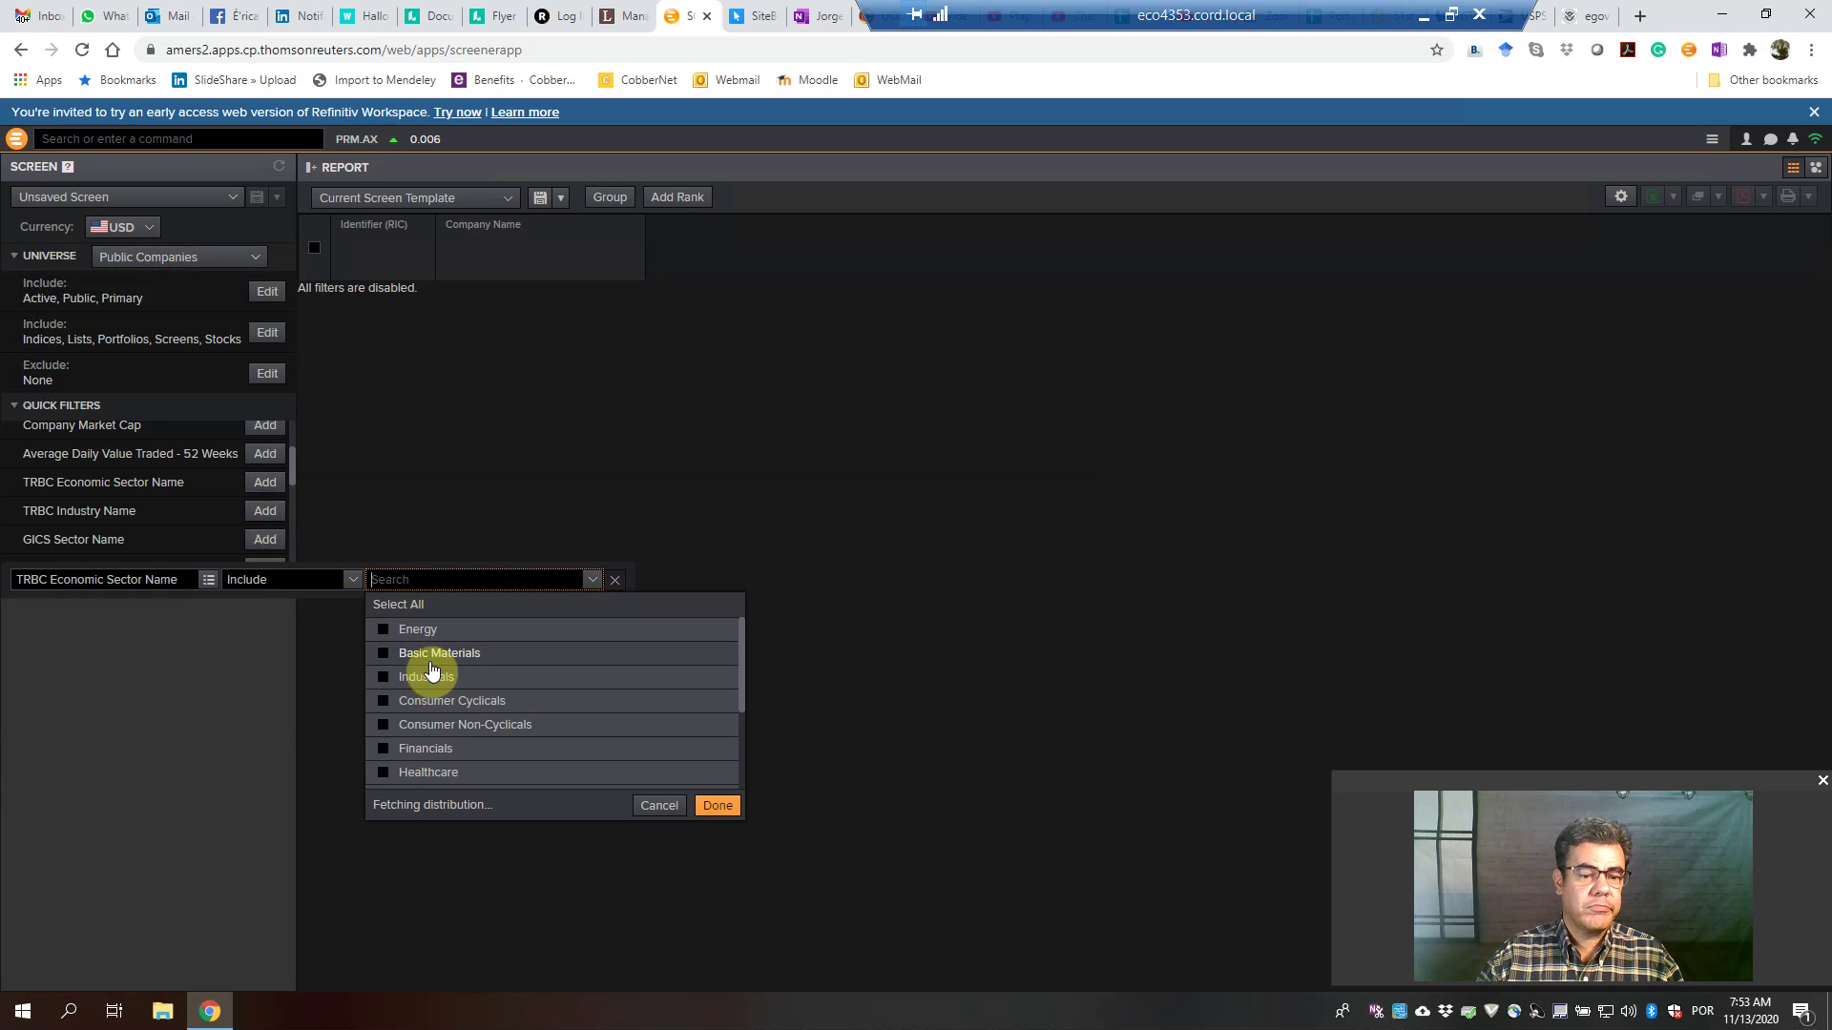
pyautogui.click(386, 775)
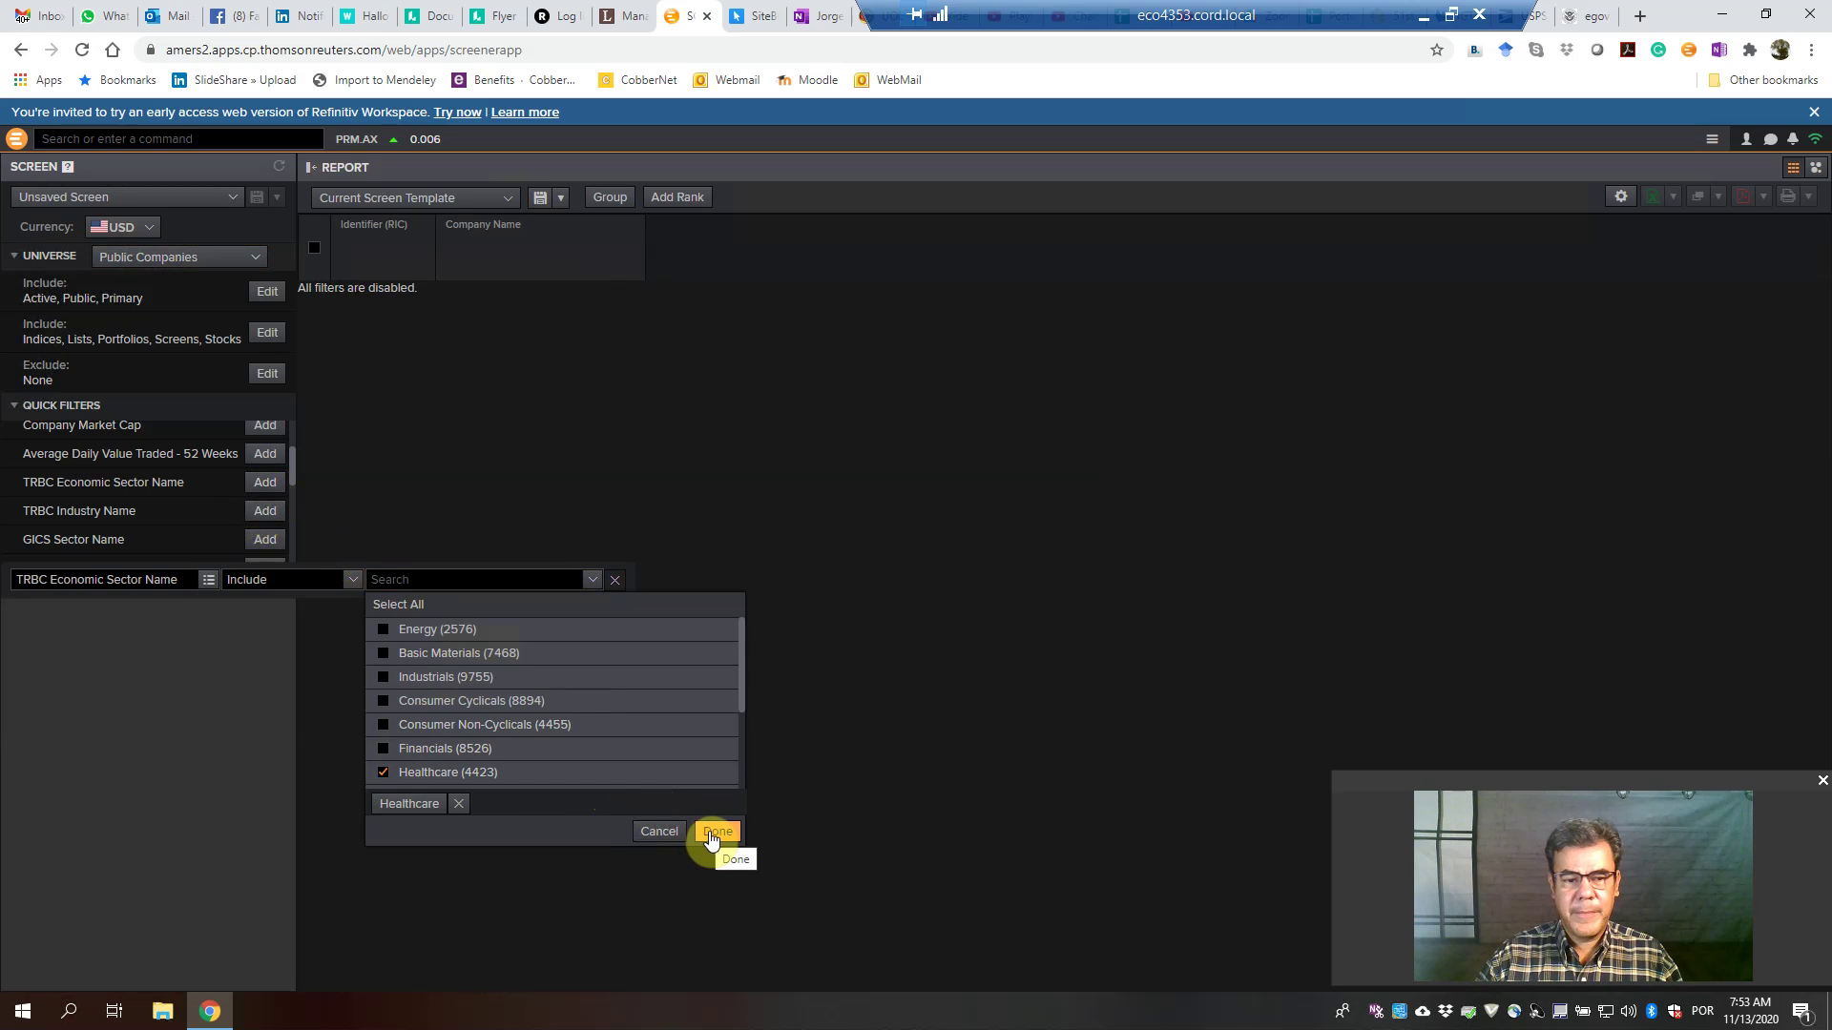
pyautogui.click(385, 773)
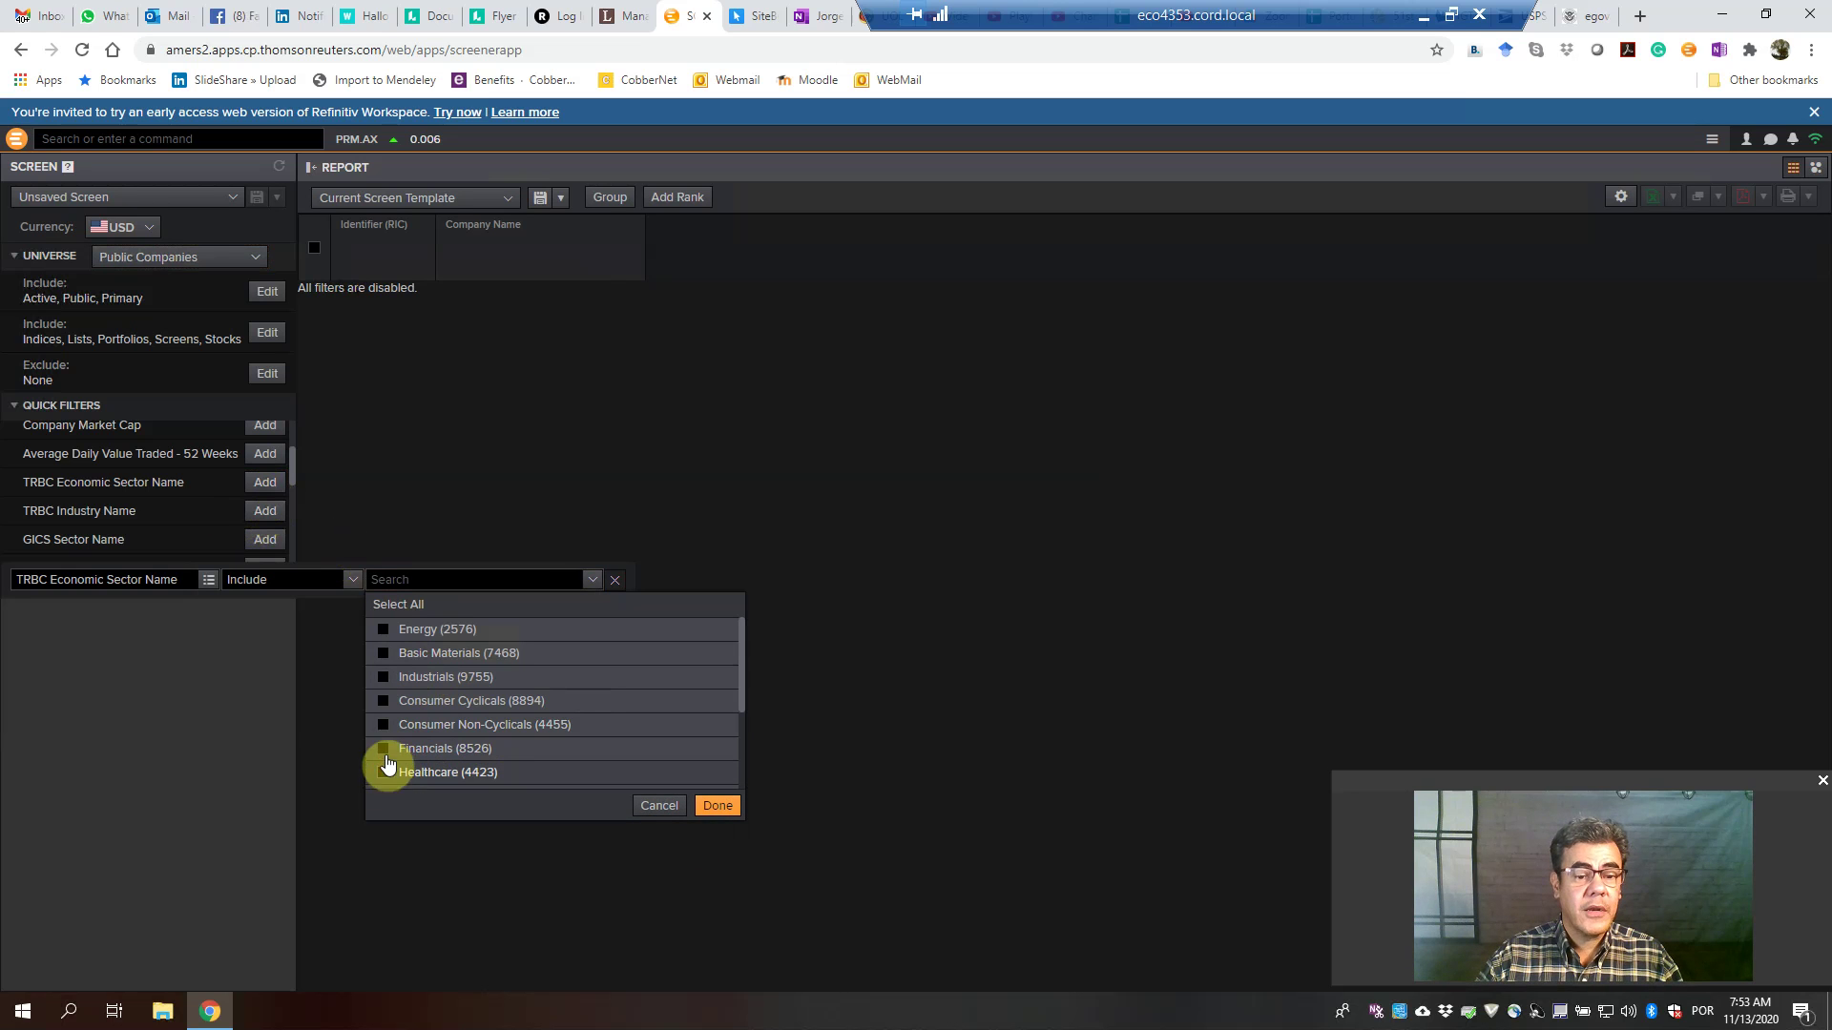
pyautogui.click(386, 706)
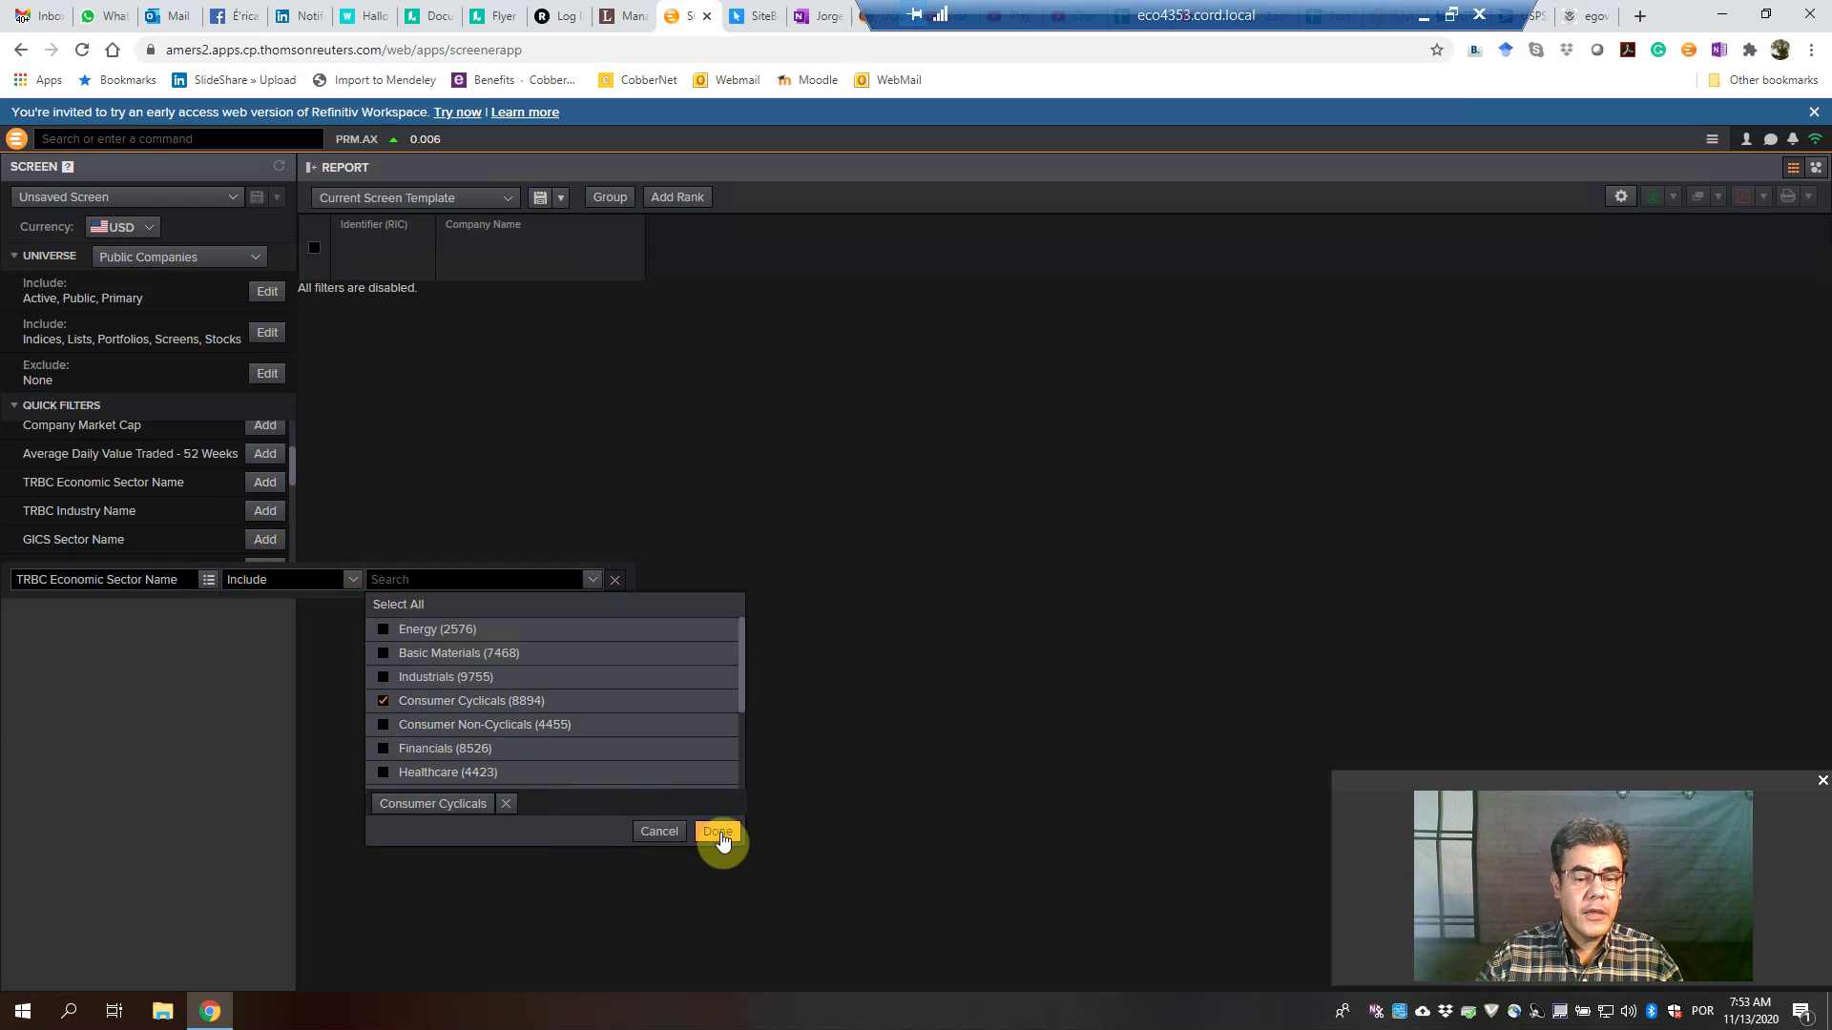
pyautogui.click(720, 834)
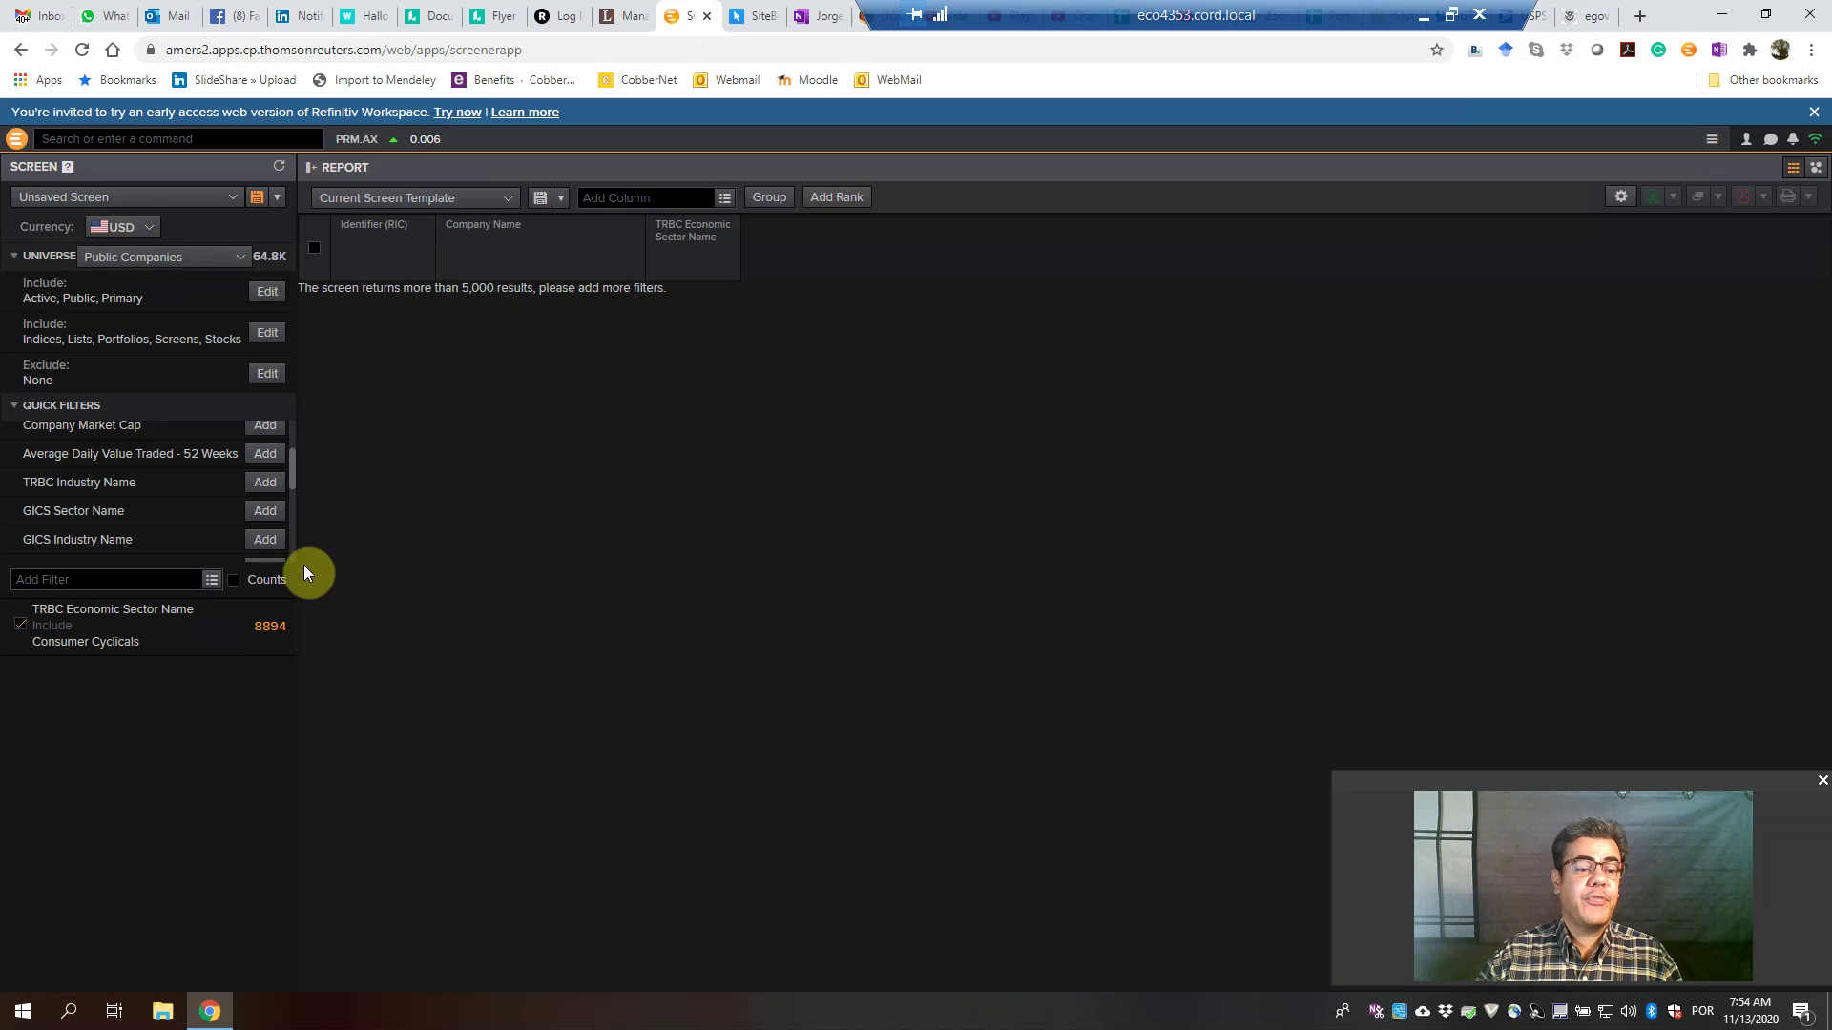
# Edit the TRBC Economic Sector Name filter so that it includes only Healthcare.
pyautogui.moveTo(293, 613)
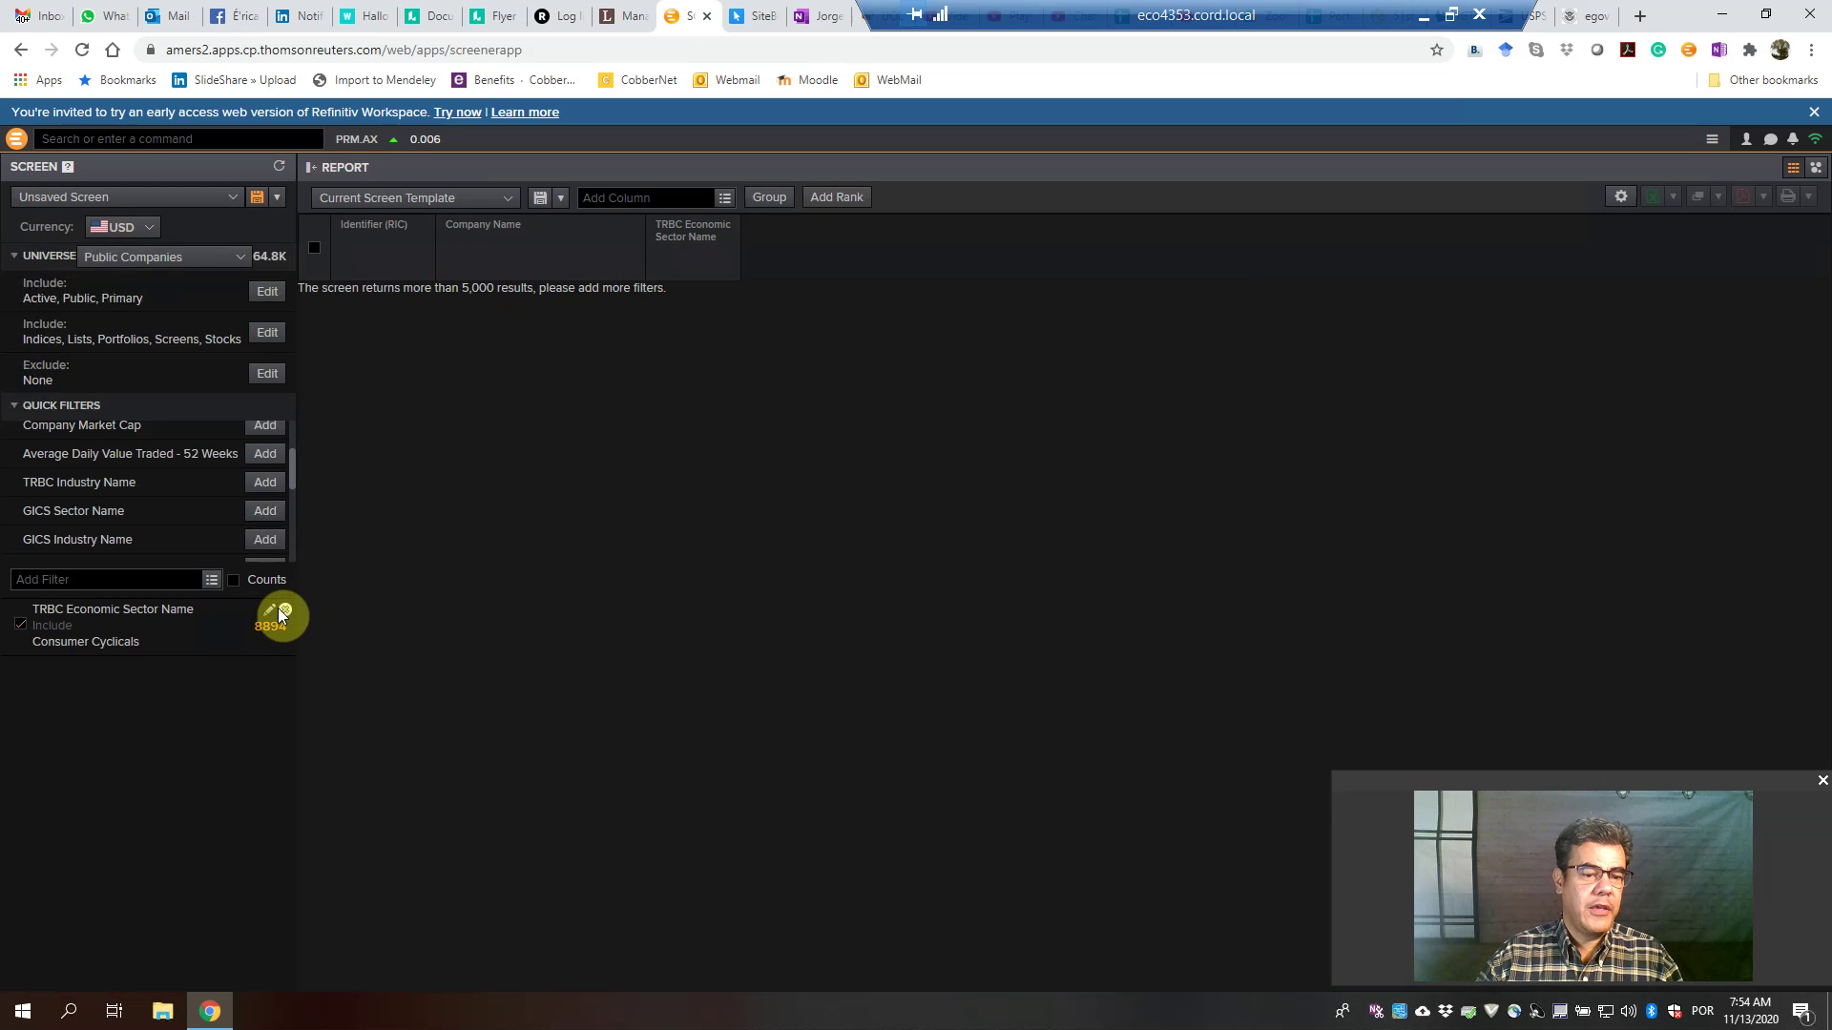
pyautogui.click(270, 611)
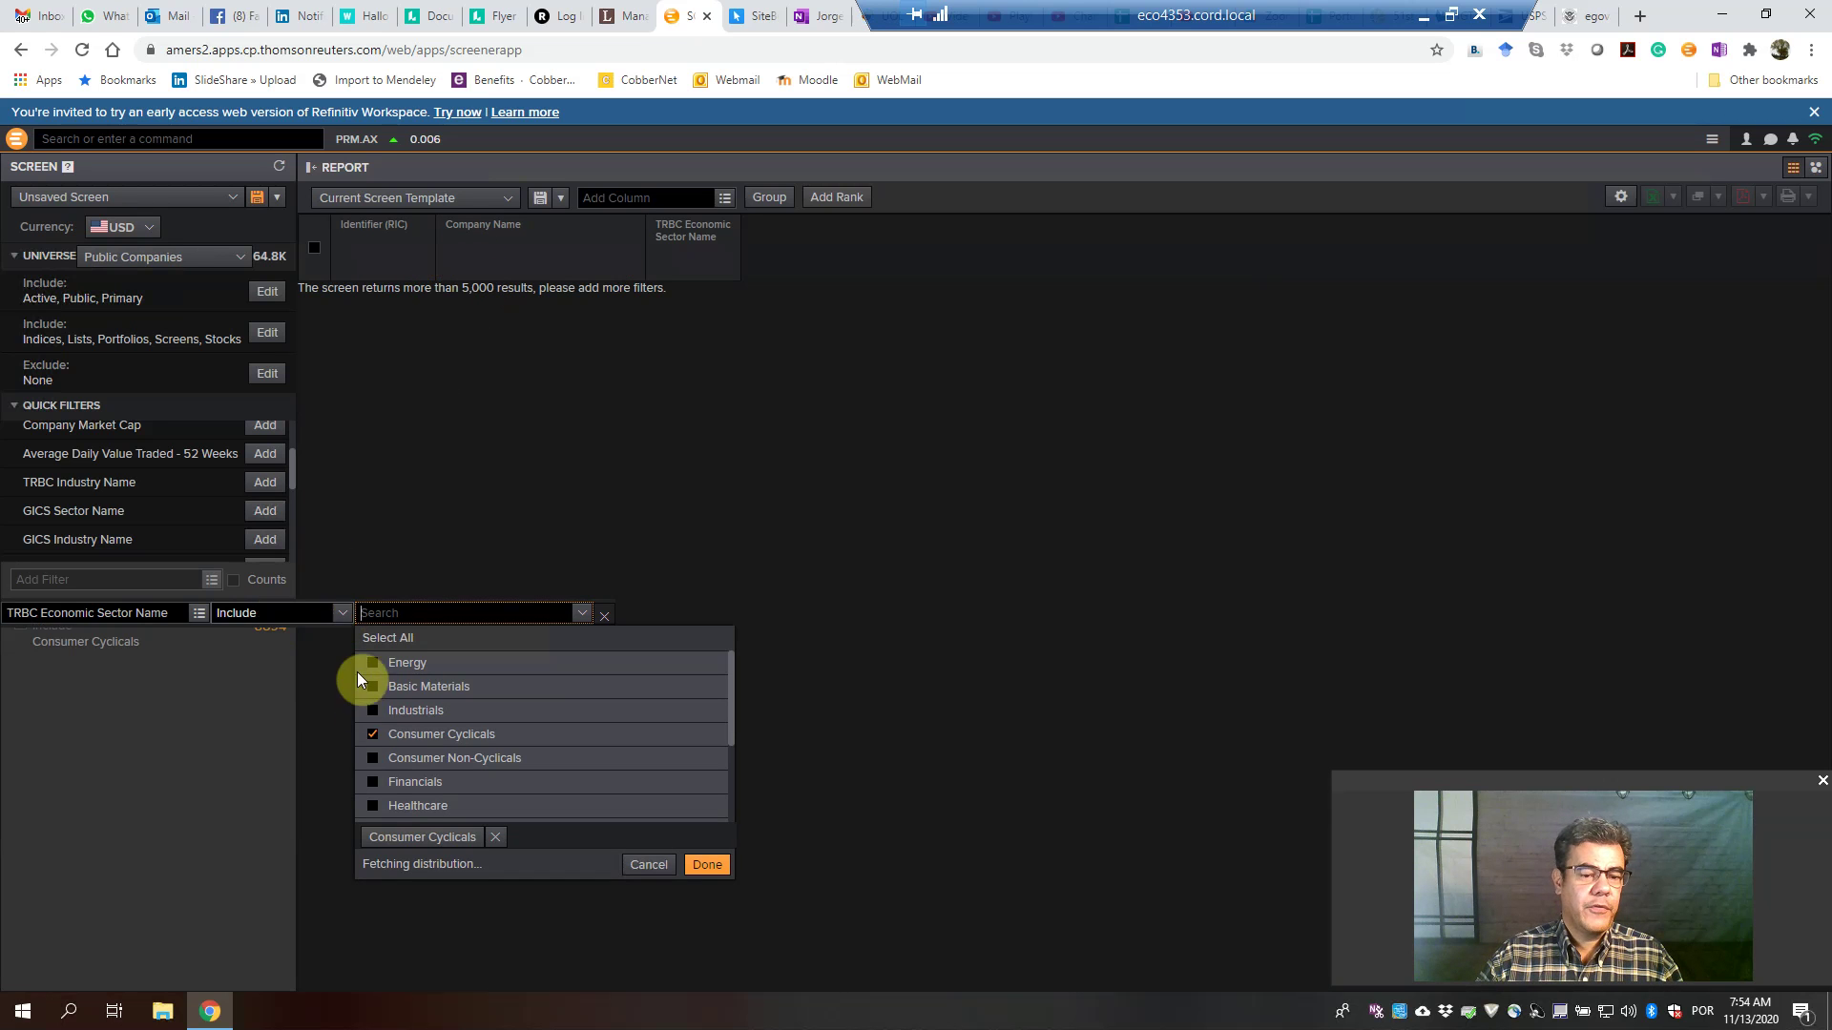
pyautogui.click(372, 734)
pyautogui.click(374, 807)
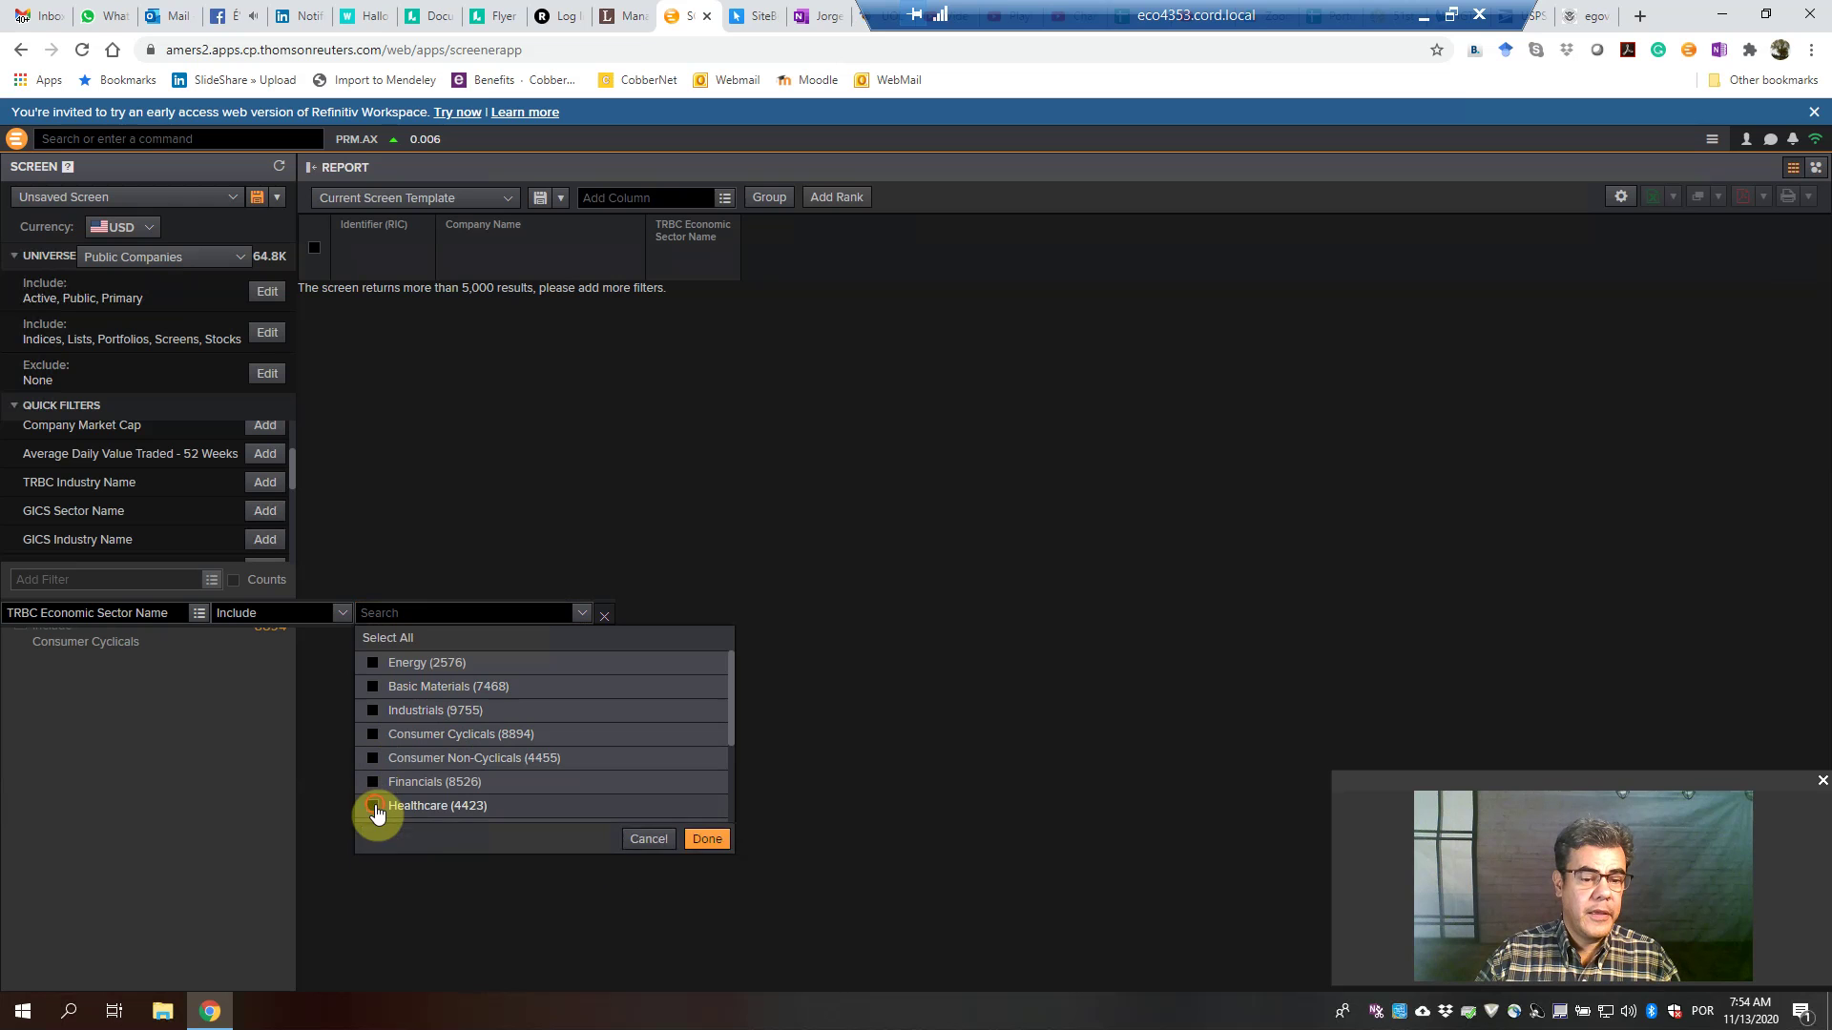
pyautogui.click(707, 867)
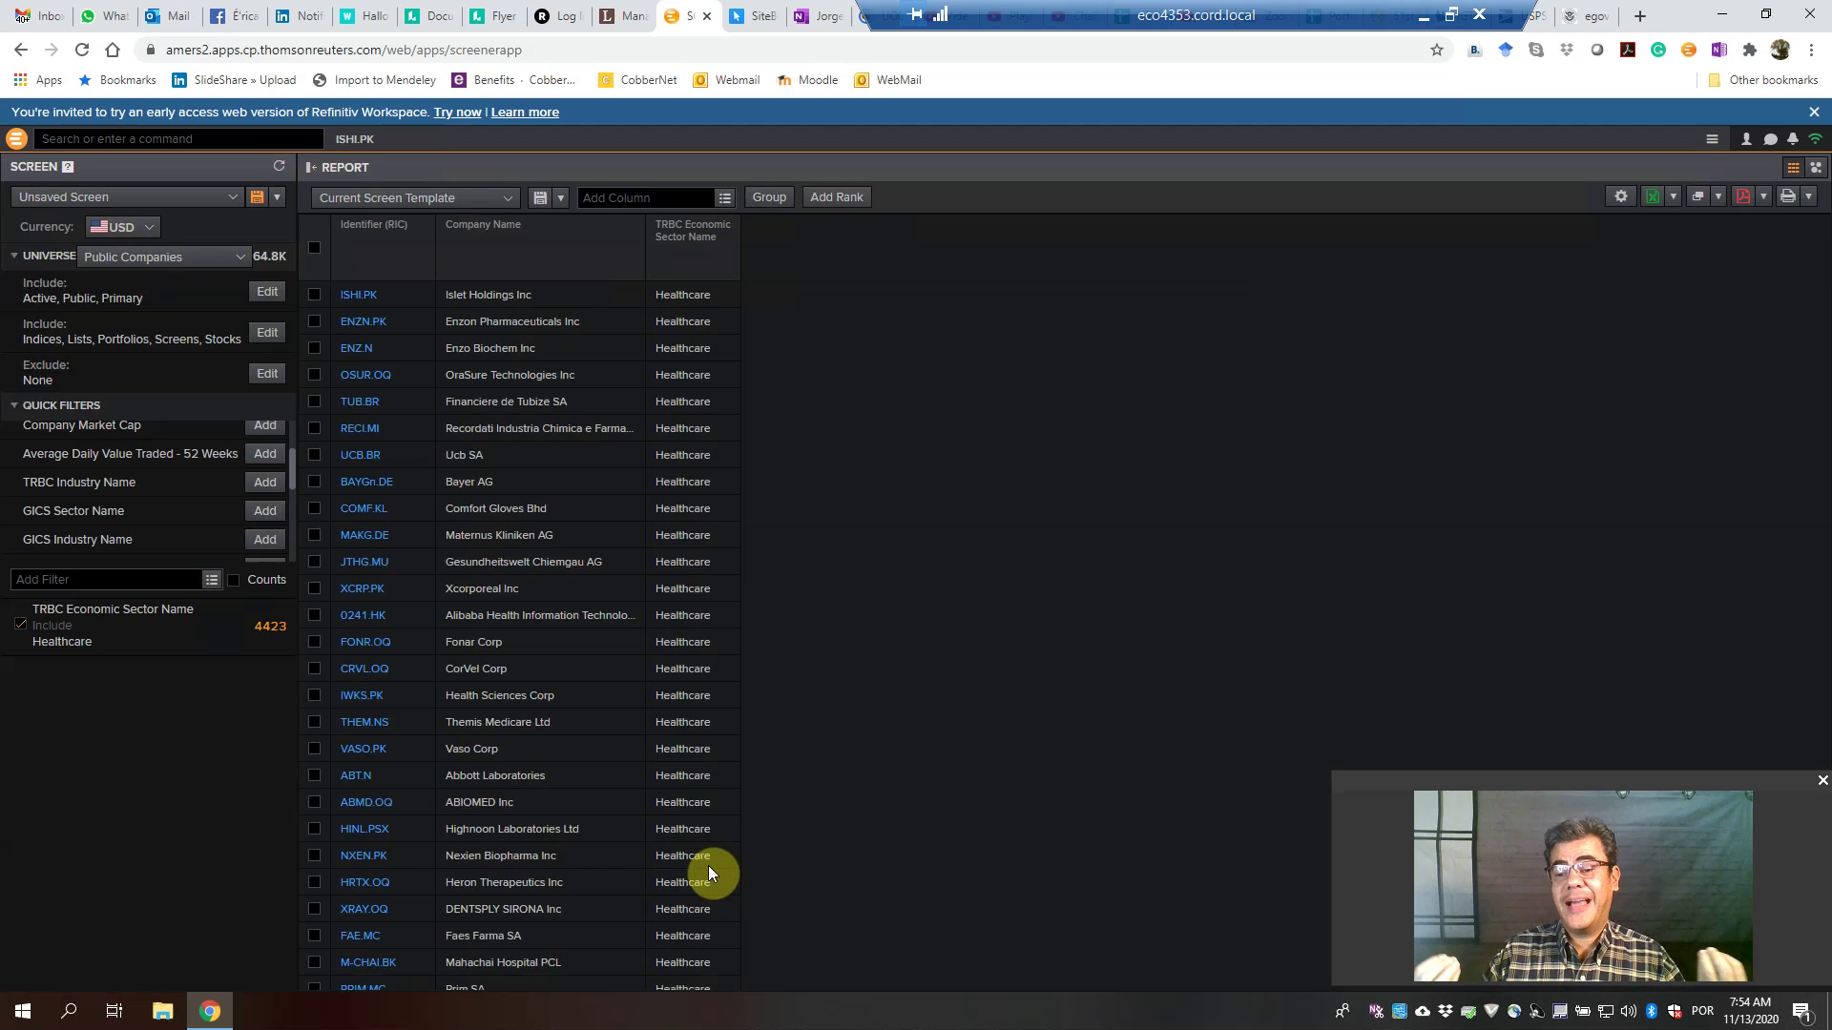
# Search the report's data item library for "balance sheet" and add Balance Sheet Accounting Standard to the selected items.
pyautogui.click(725, 200)
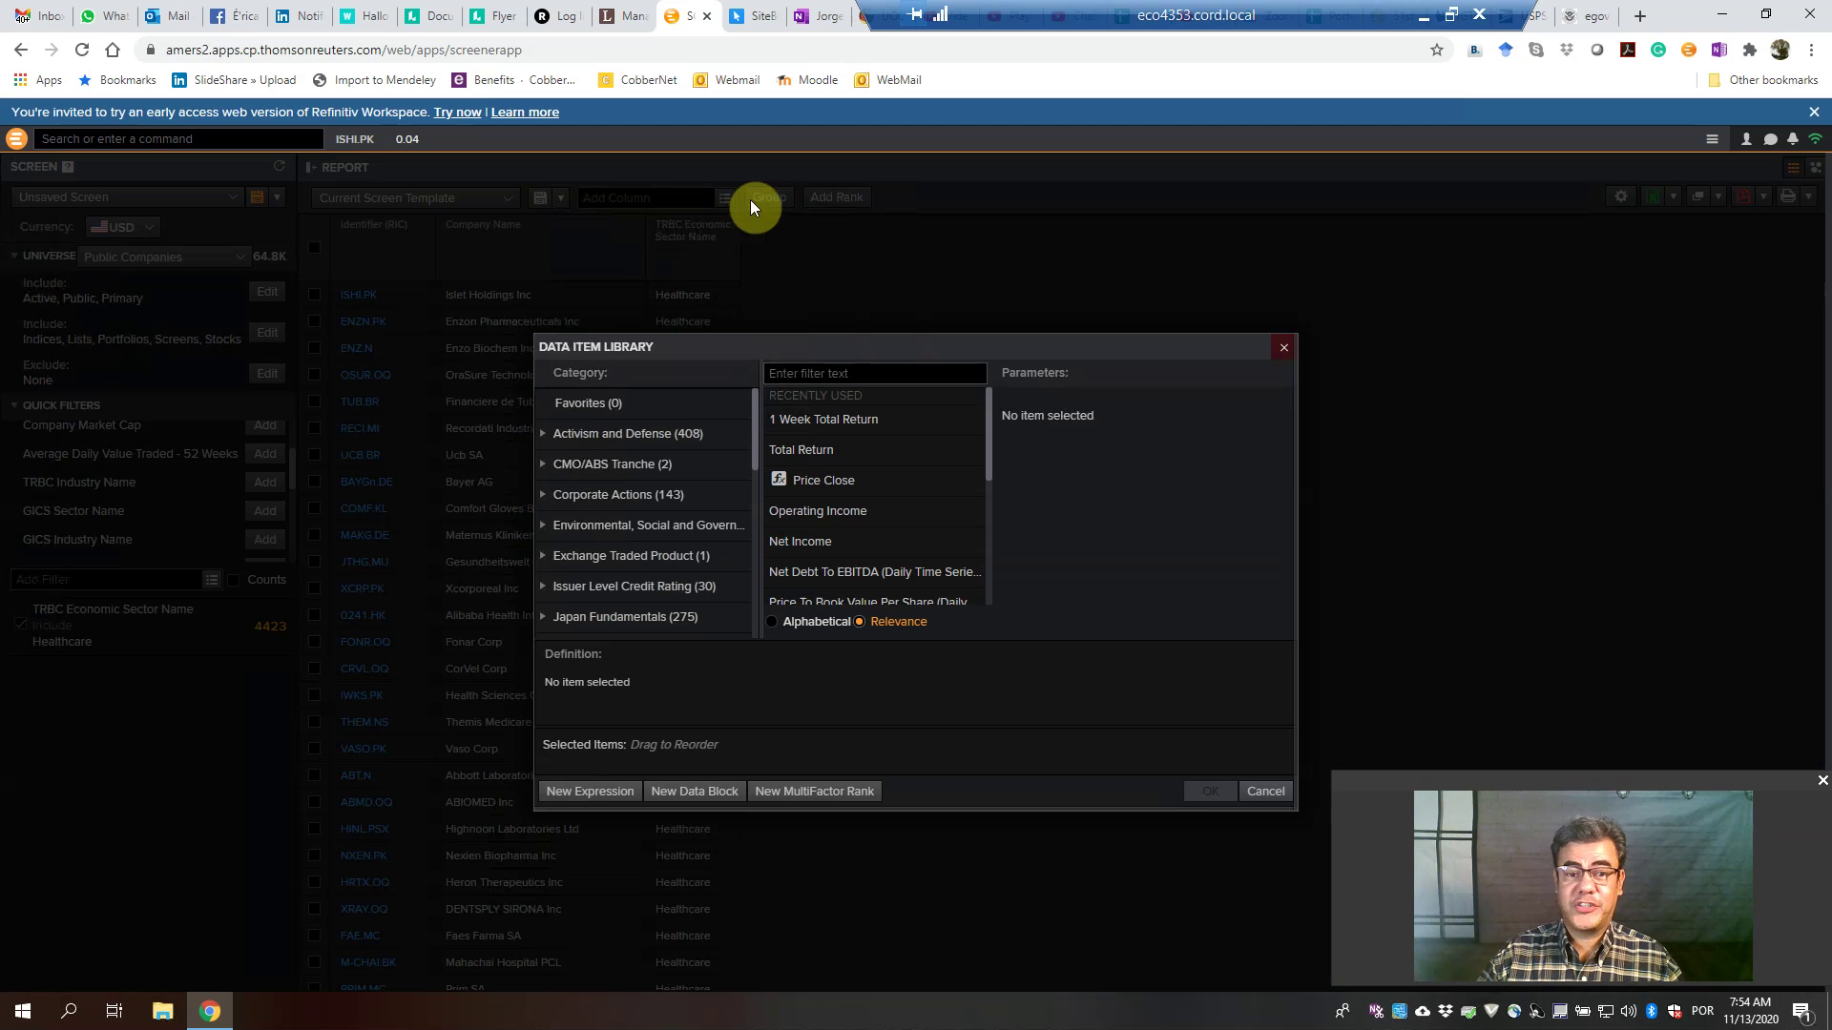
pyautogui.click(836, 366)
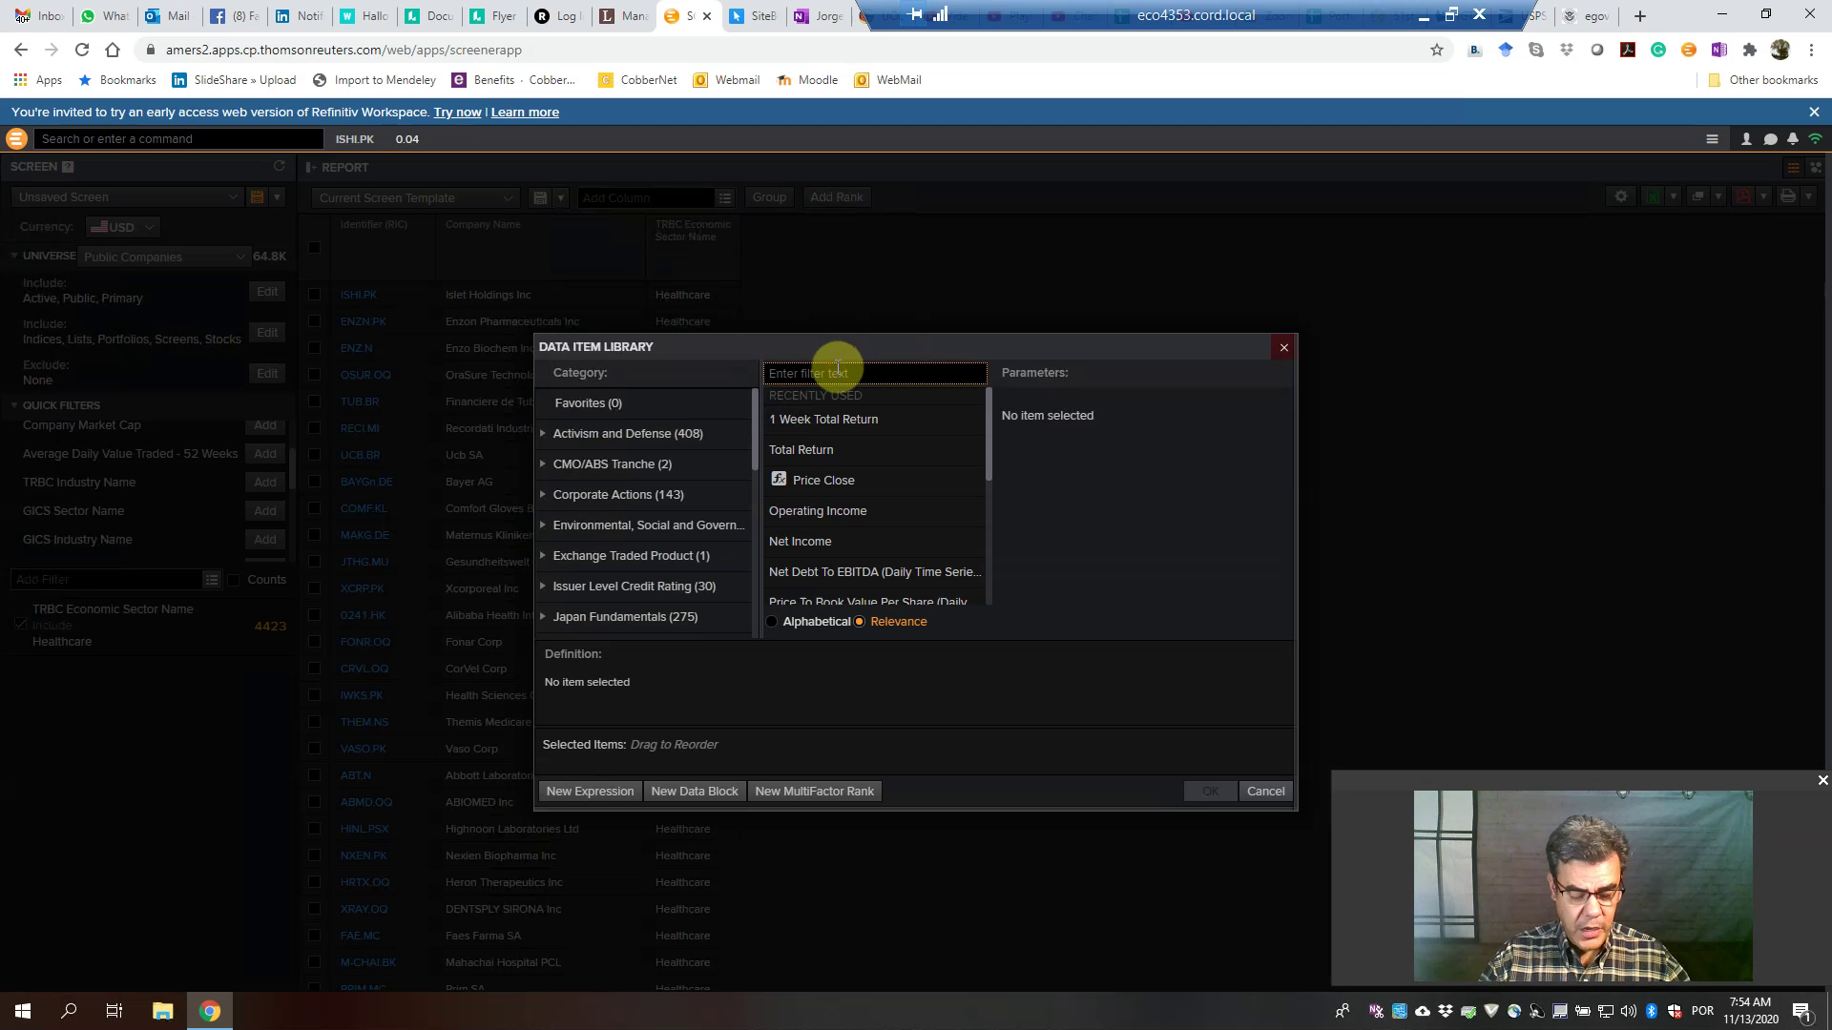
pyautogui.write('balance sheet')
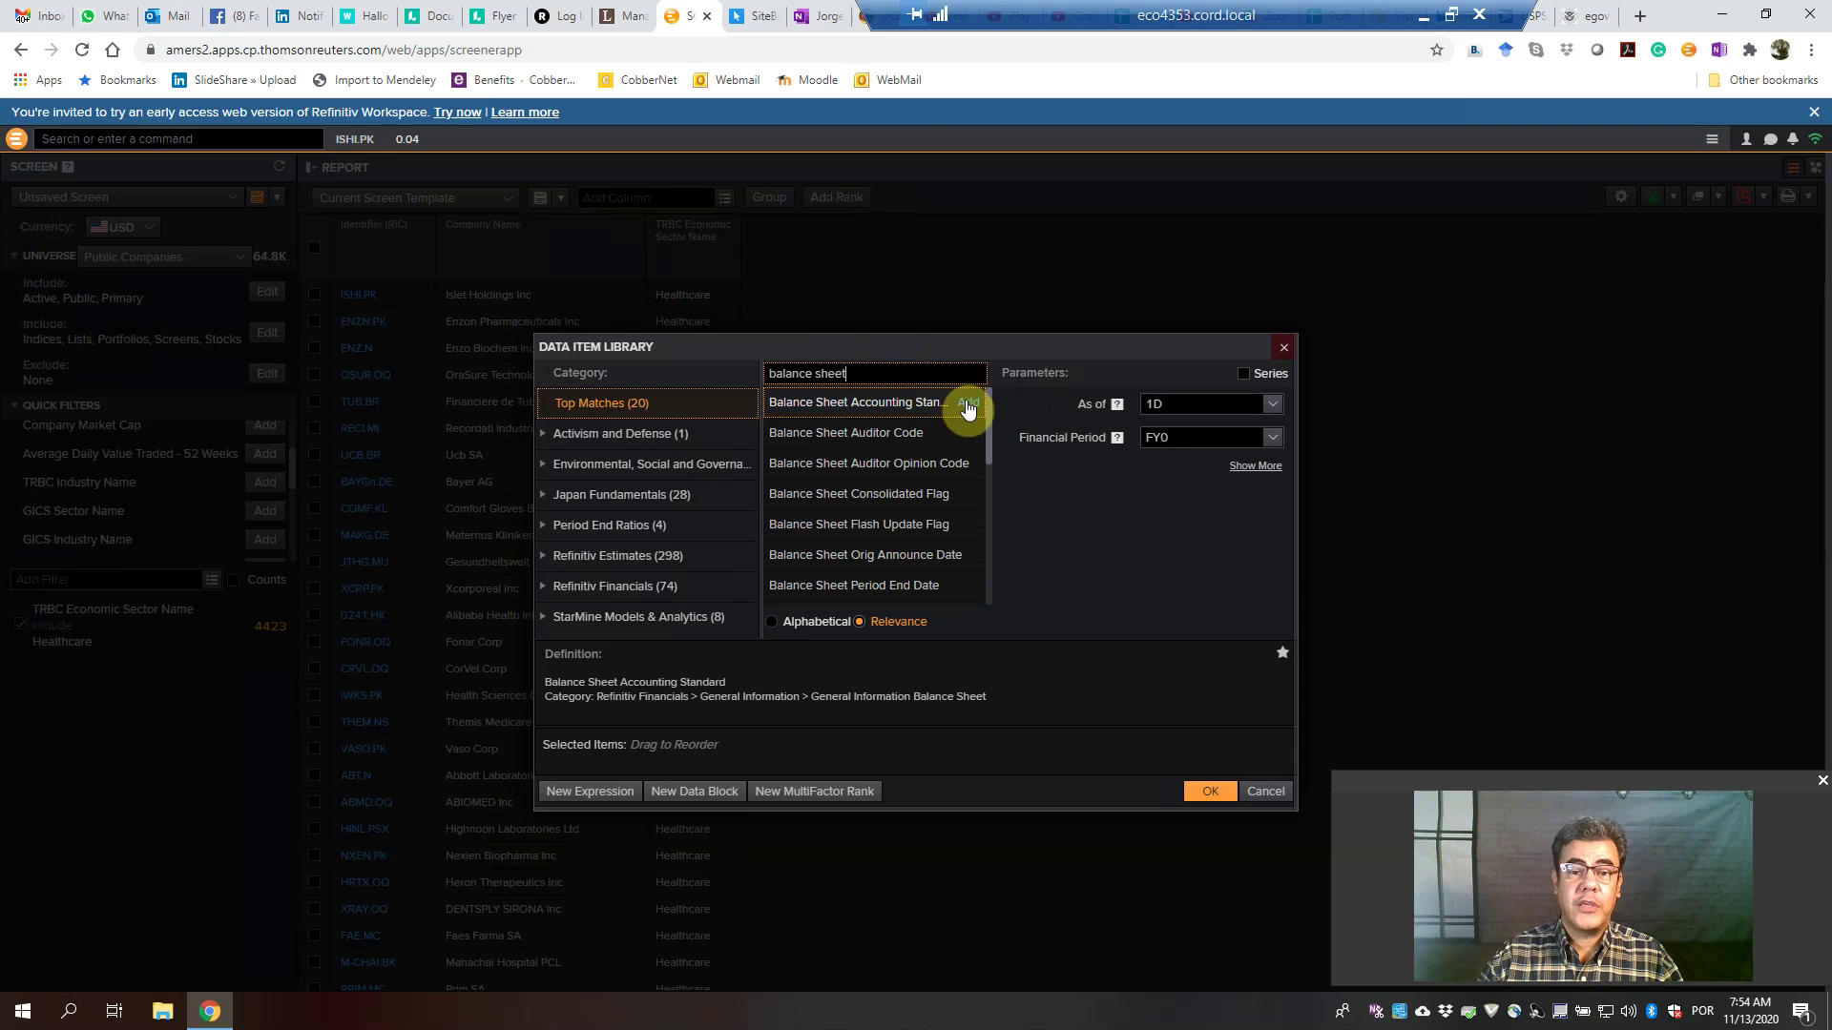
pyautogui.click(935, 409)
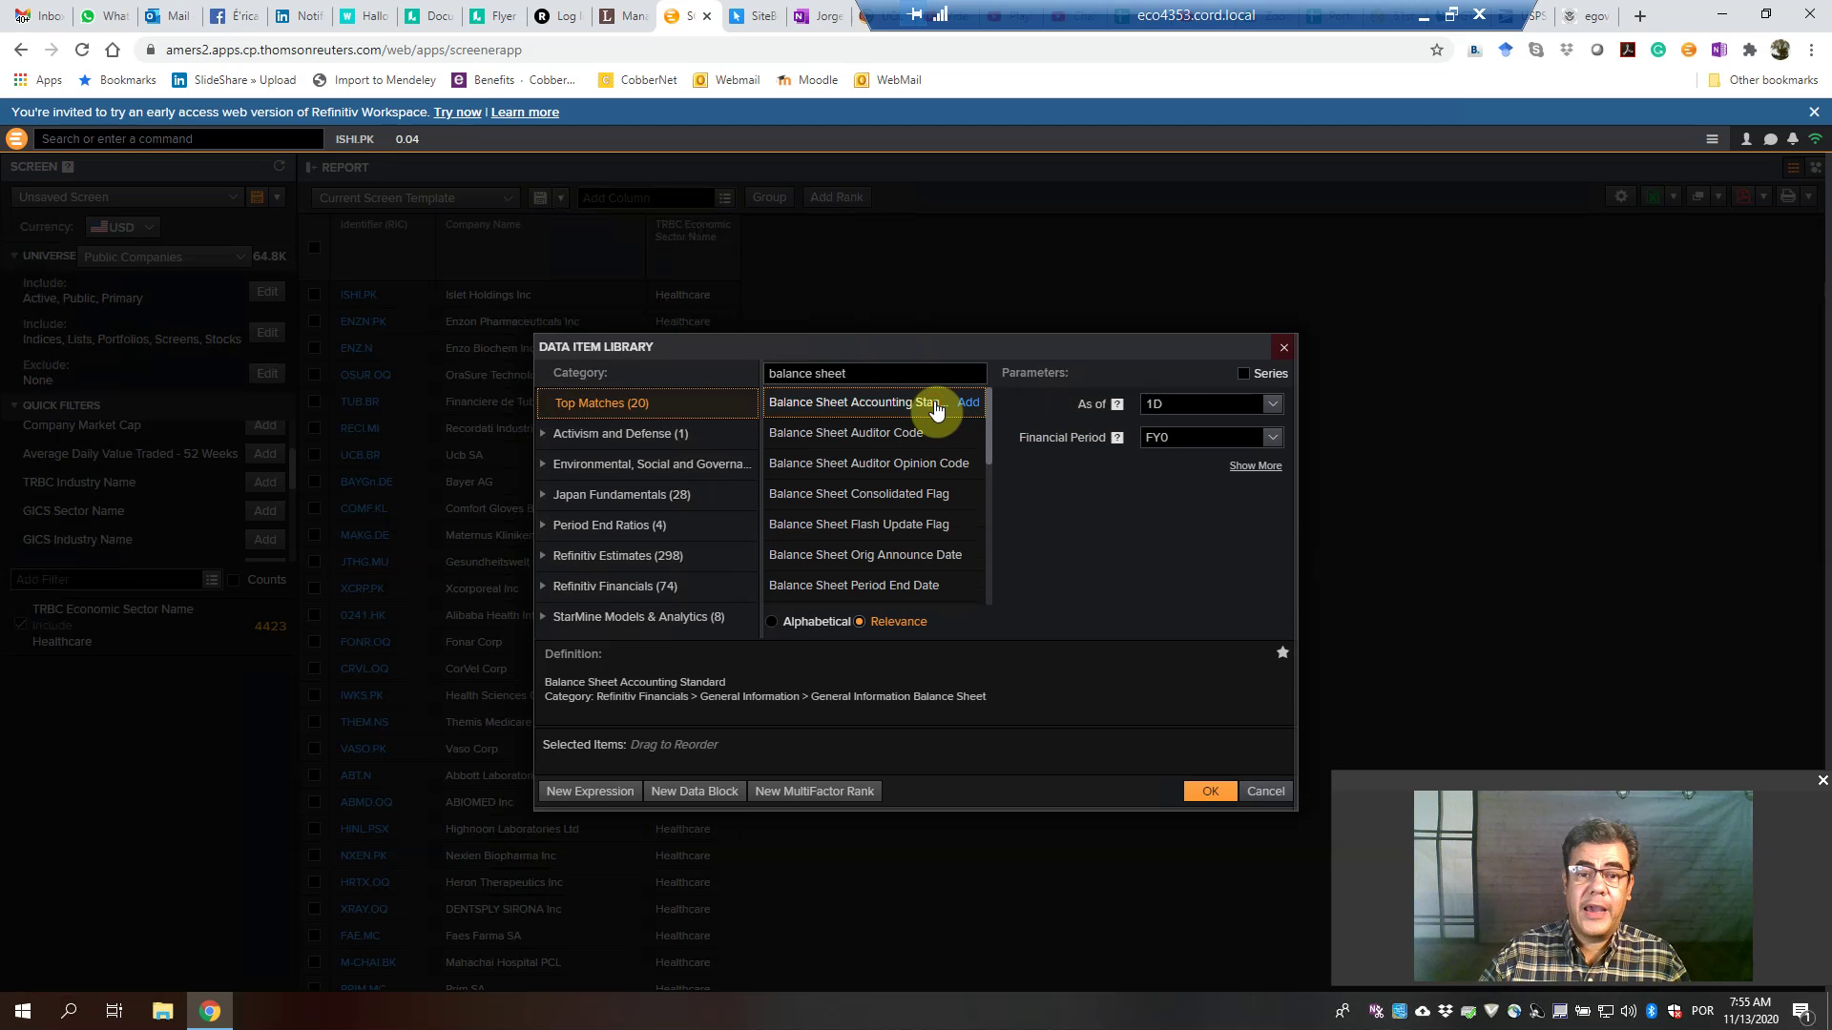
pyautogui.click(966, 404)
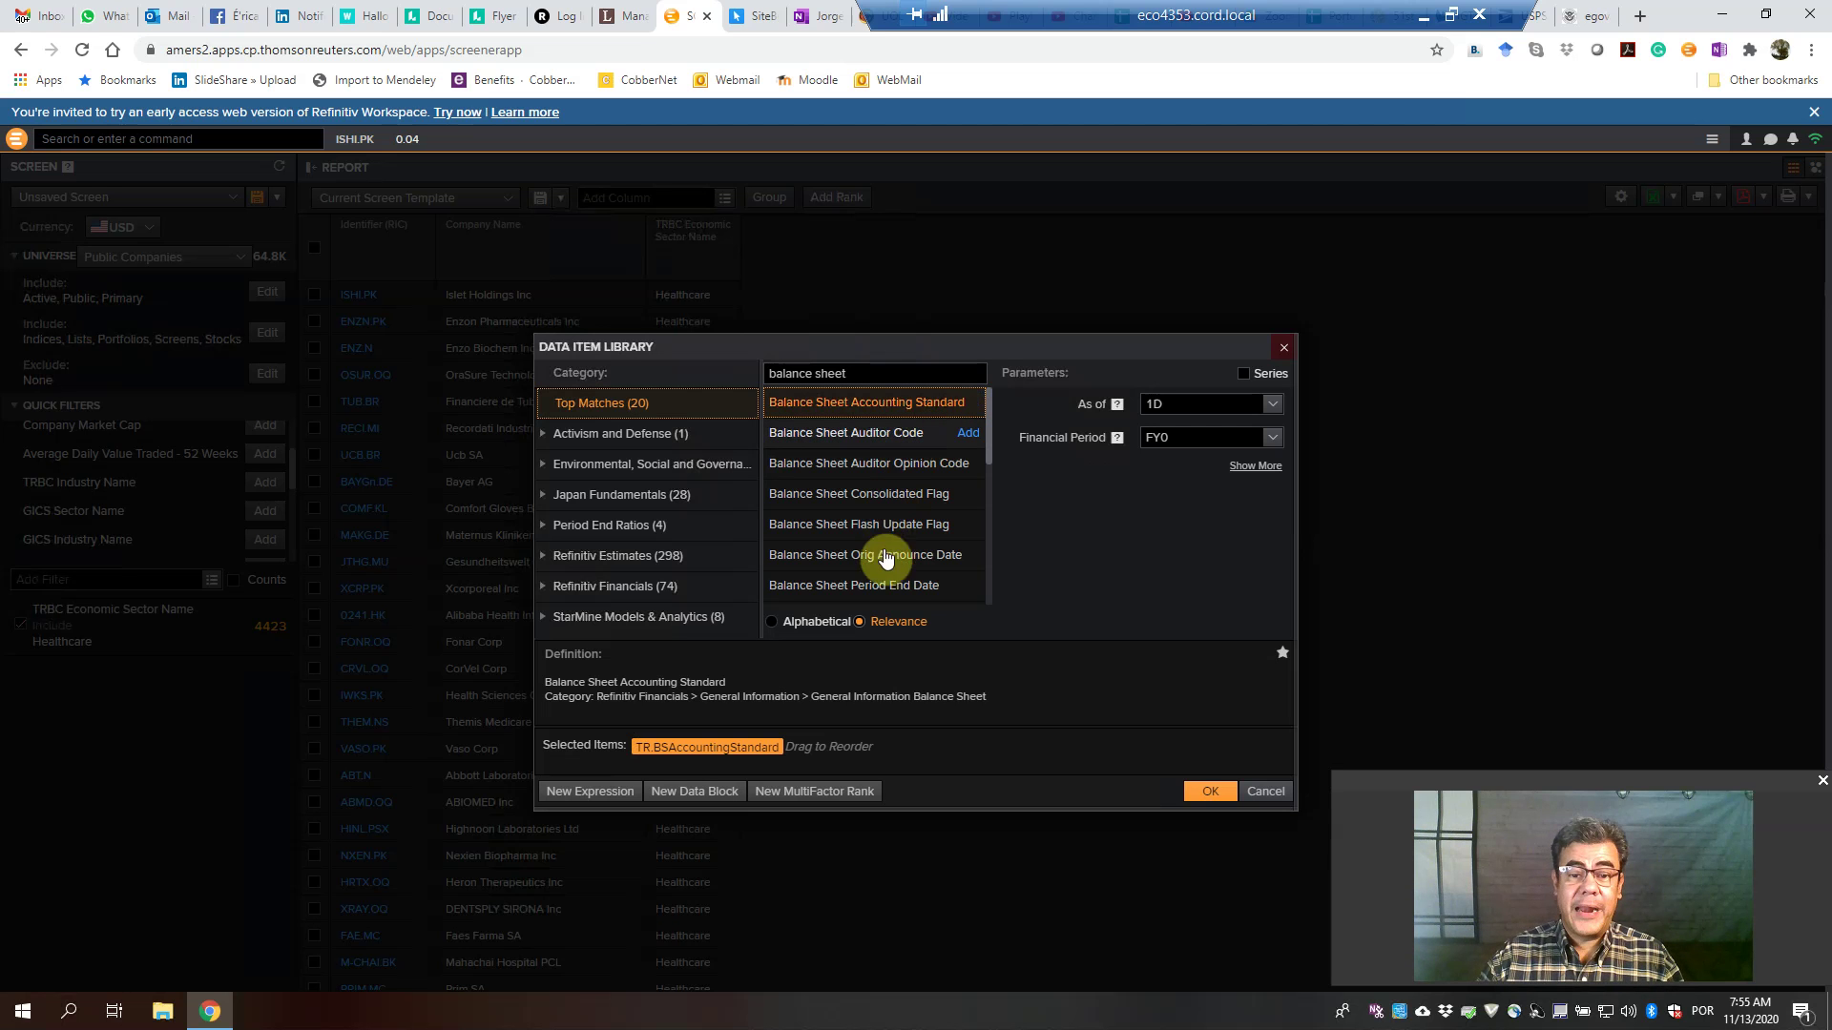
# Add Balance Sheet Period End Date to the selected data items.
pyautogui.click(890, 586)
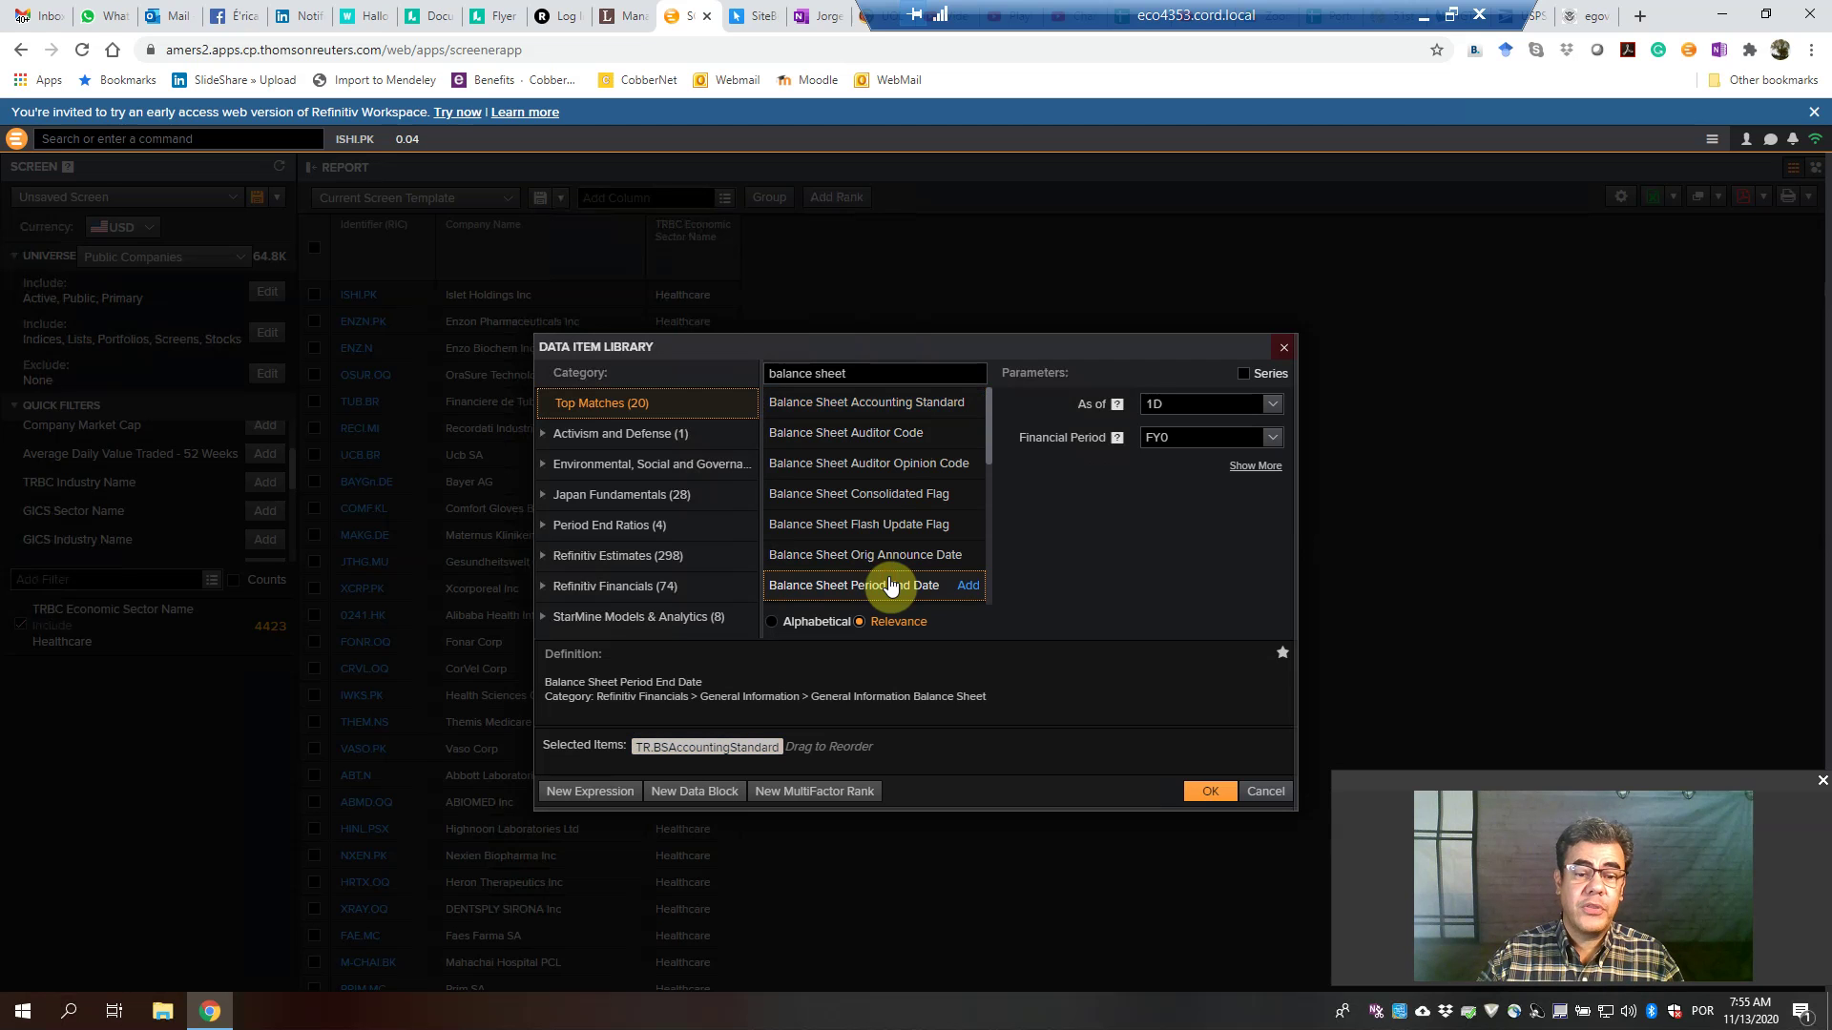
pyautogui.scroll(-1, 920, 569)
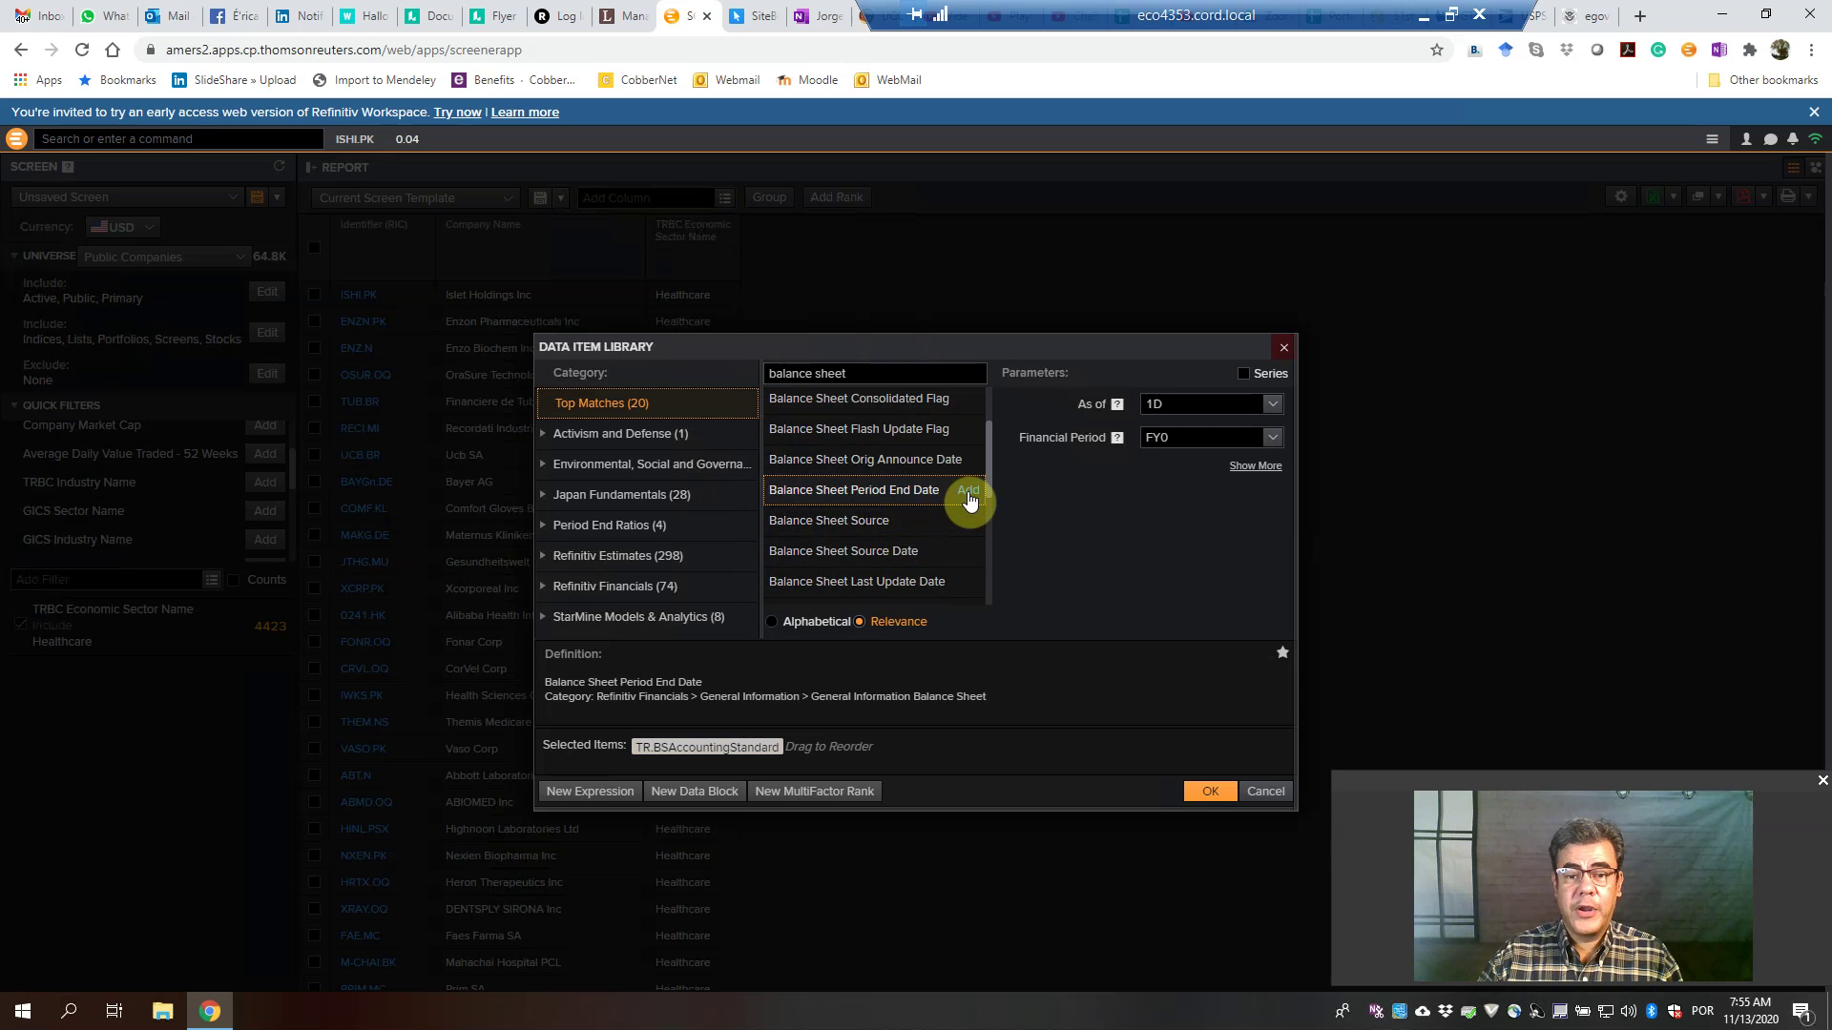
pyautogui.click(862, 528)
pyautogui.scroll(3, 862, 528)
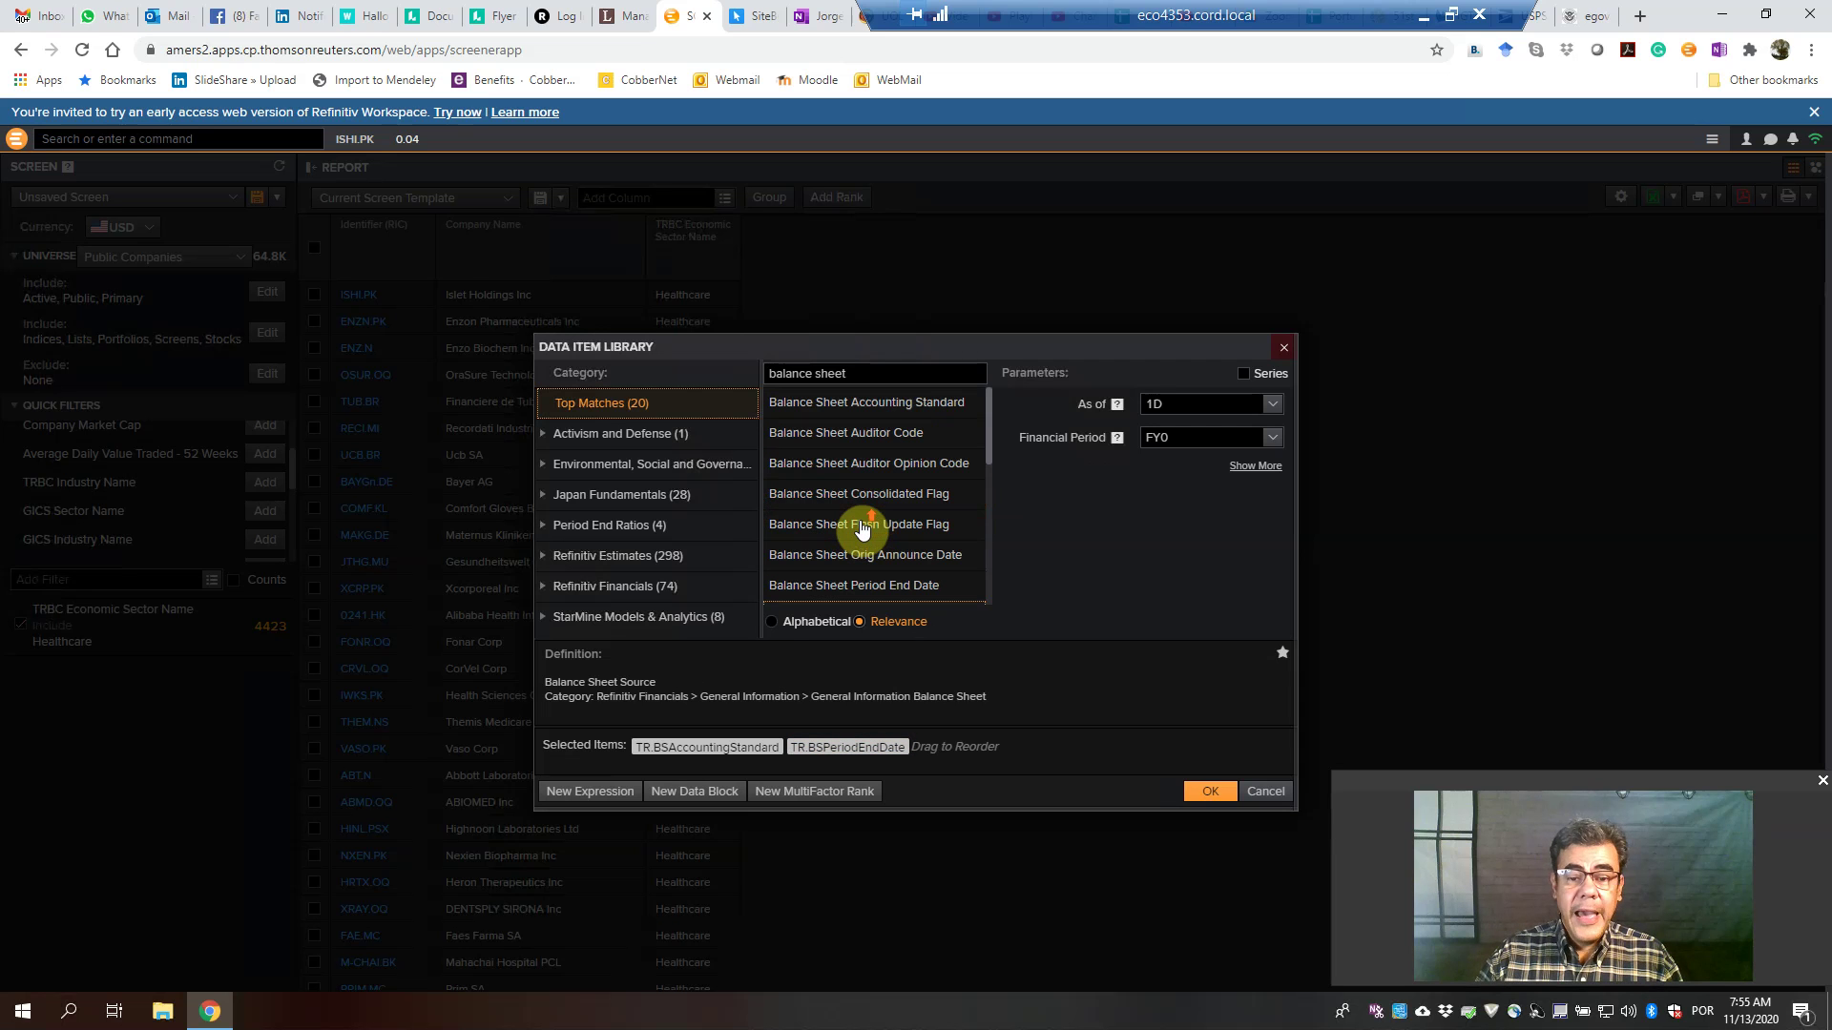
pyautogui.moveTo(863, 530)
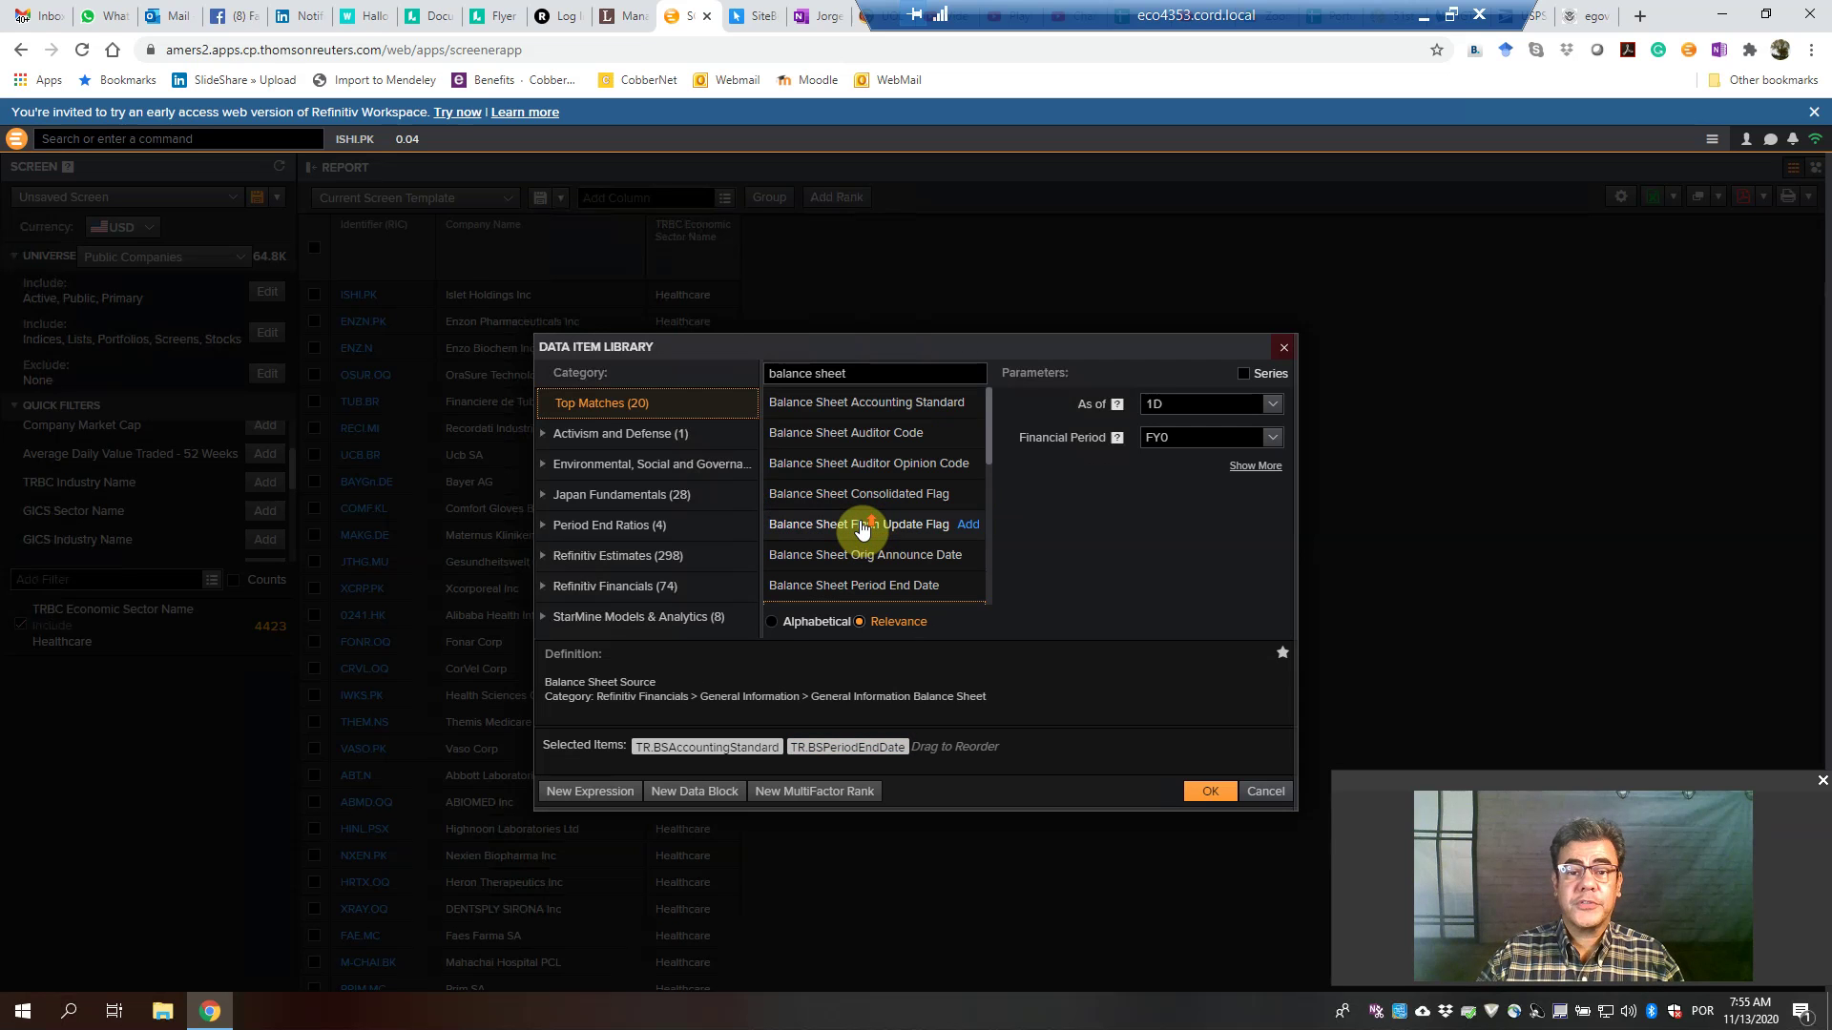
# Add Balance Sheet Auditor Code and Balance Sheet Auditor Opinion Code, and insert all selected items as report columns.
pyautogui.click(884, 440)
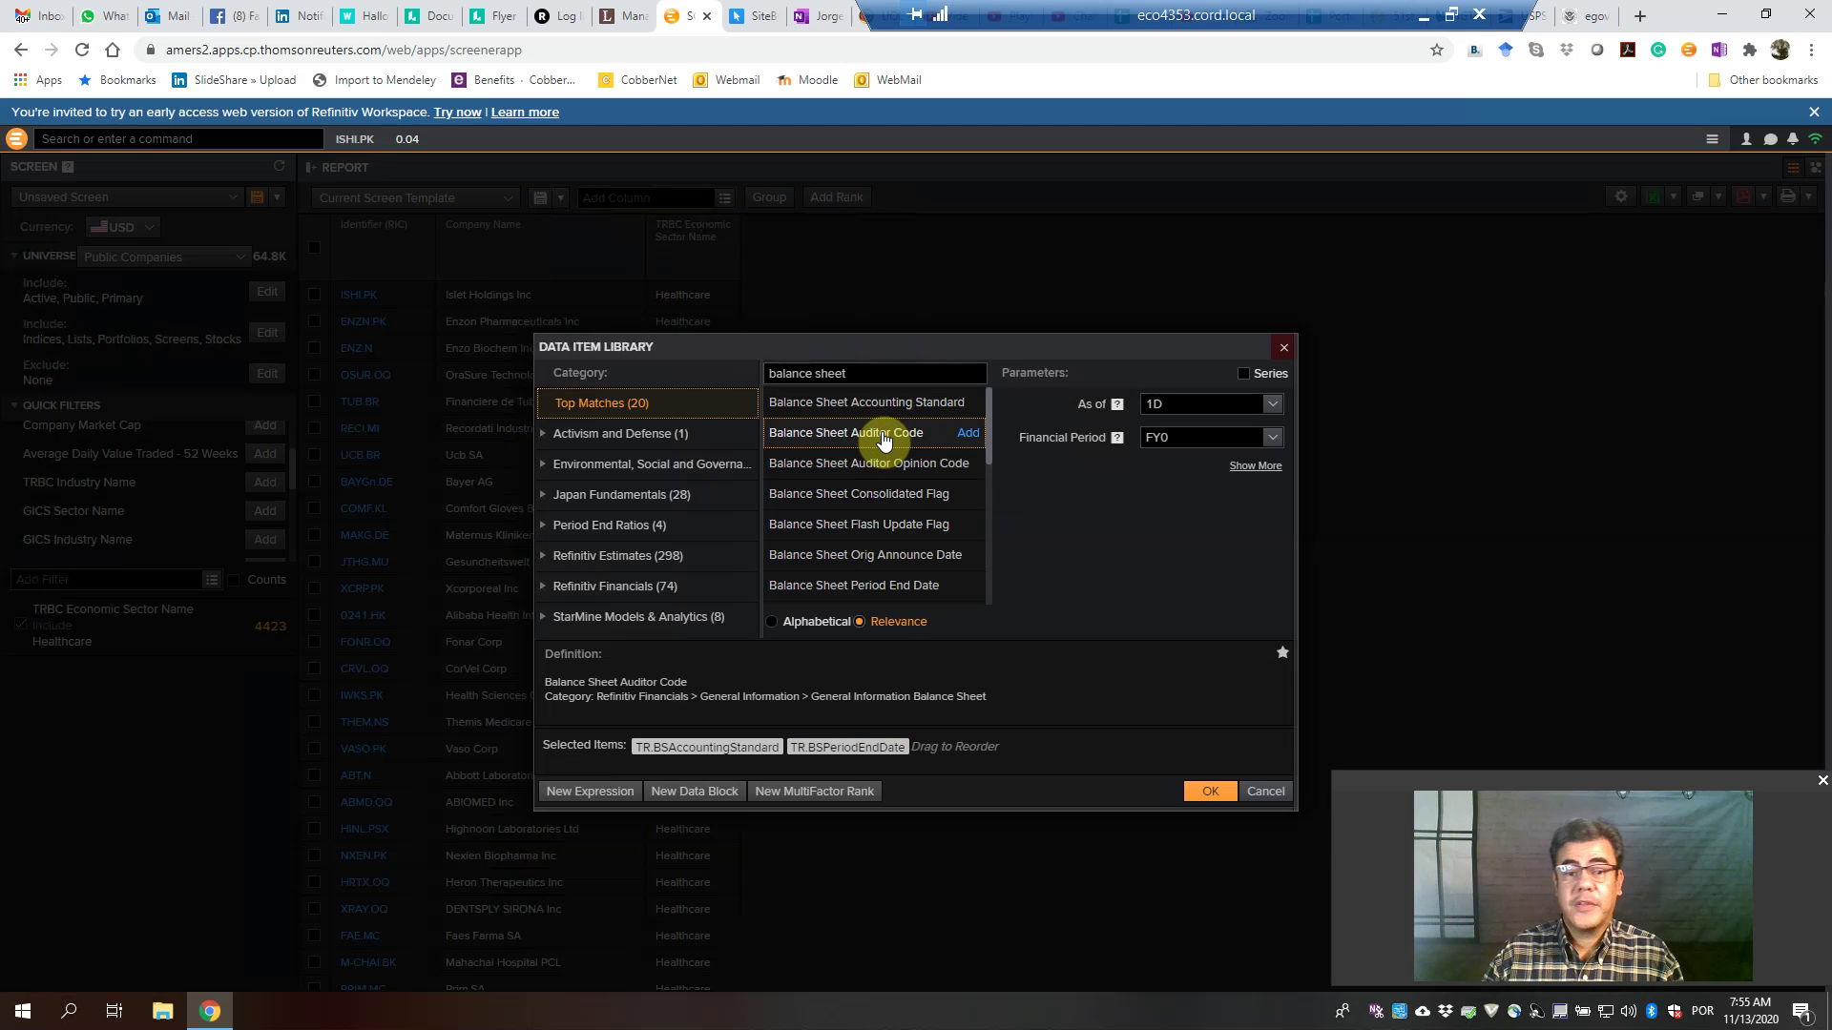
pyautogui.click(970, 440)
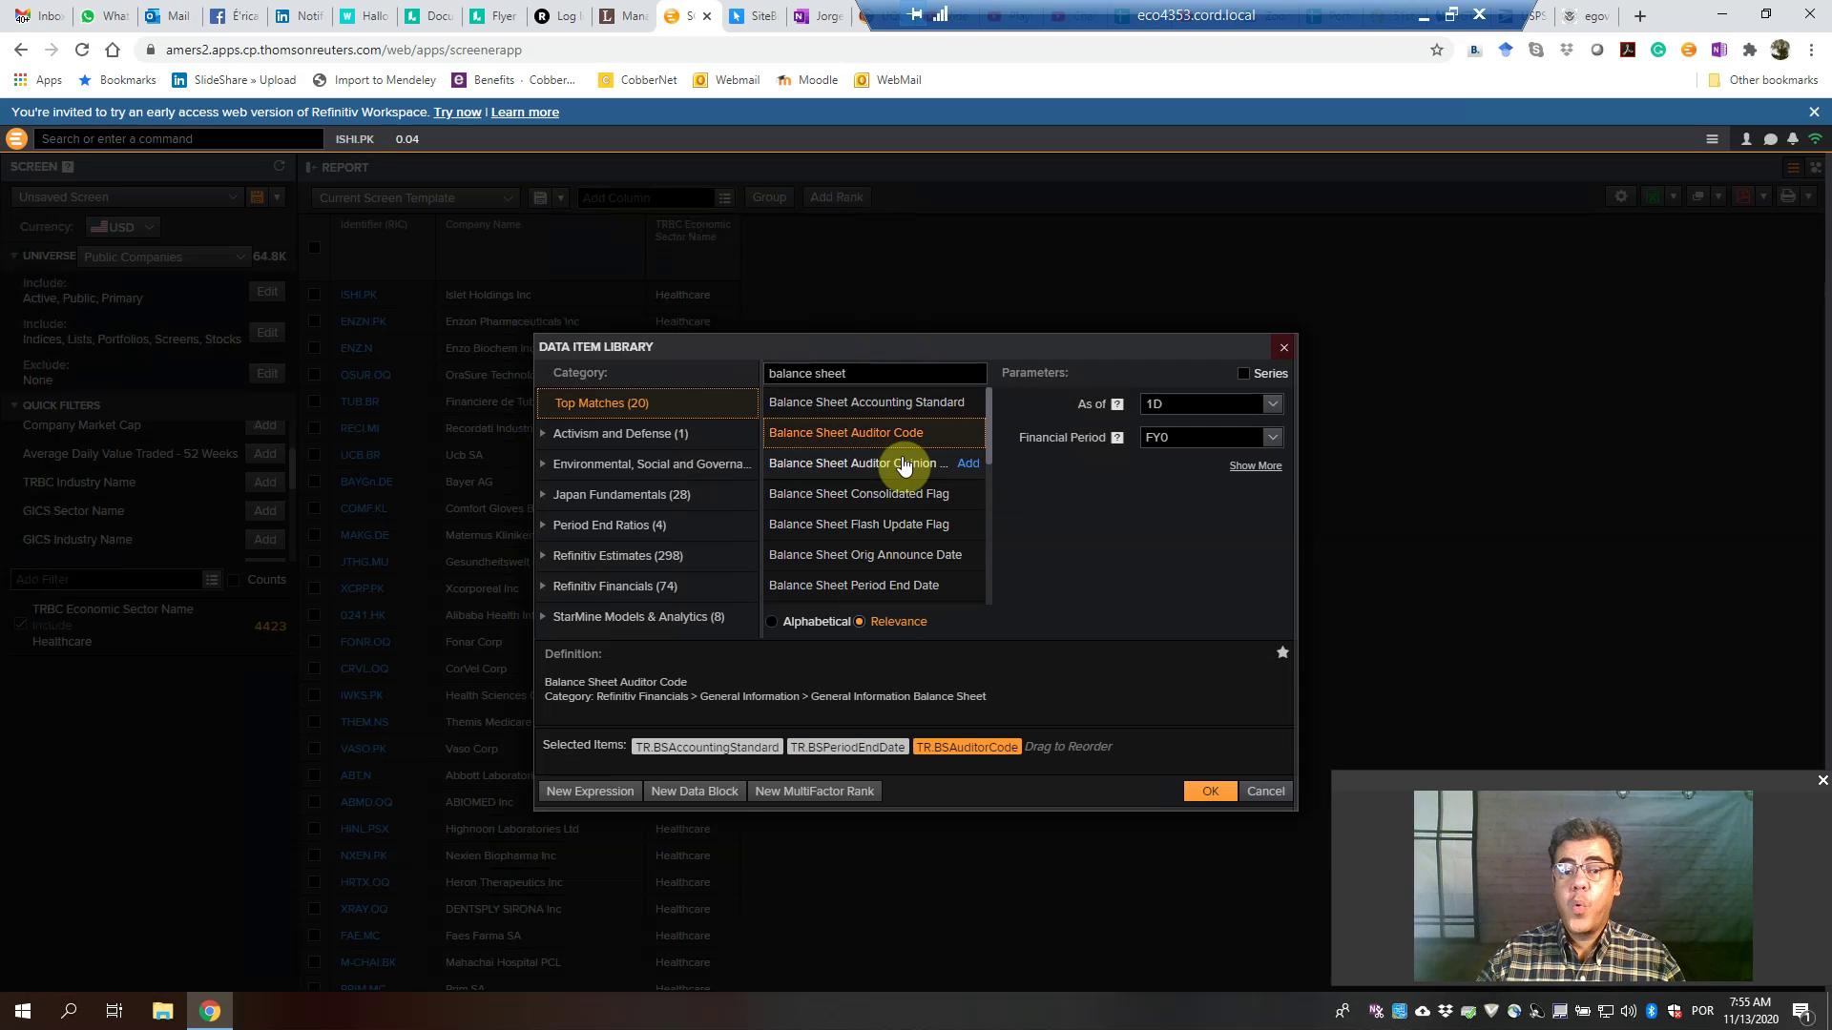
pyautogui.click(940, 467)
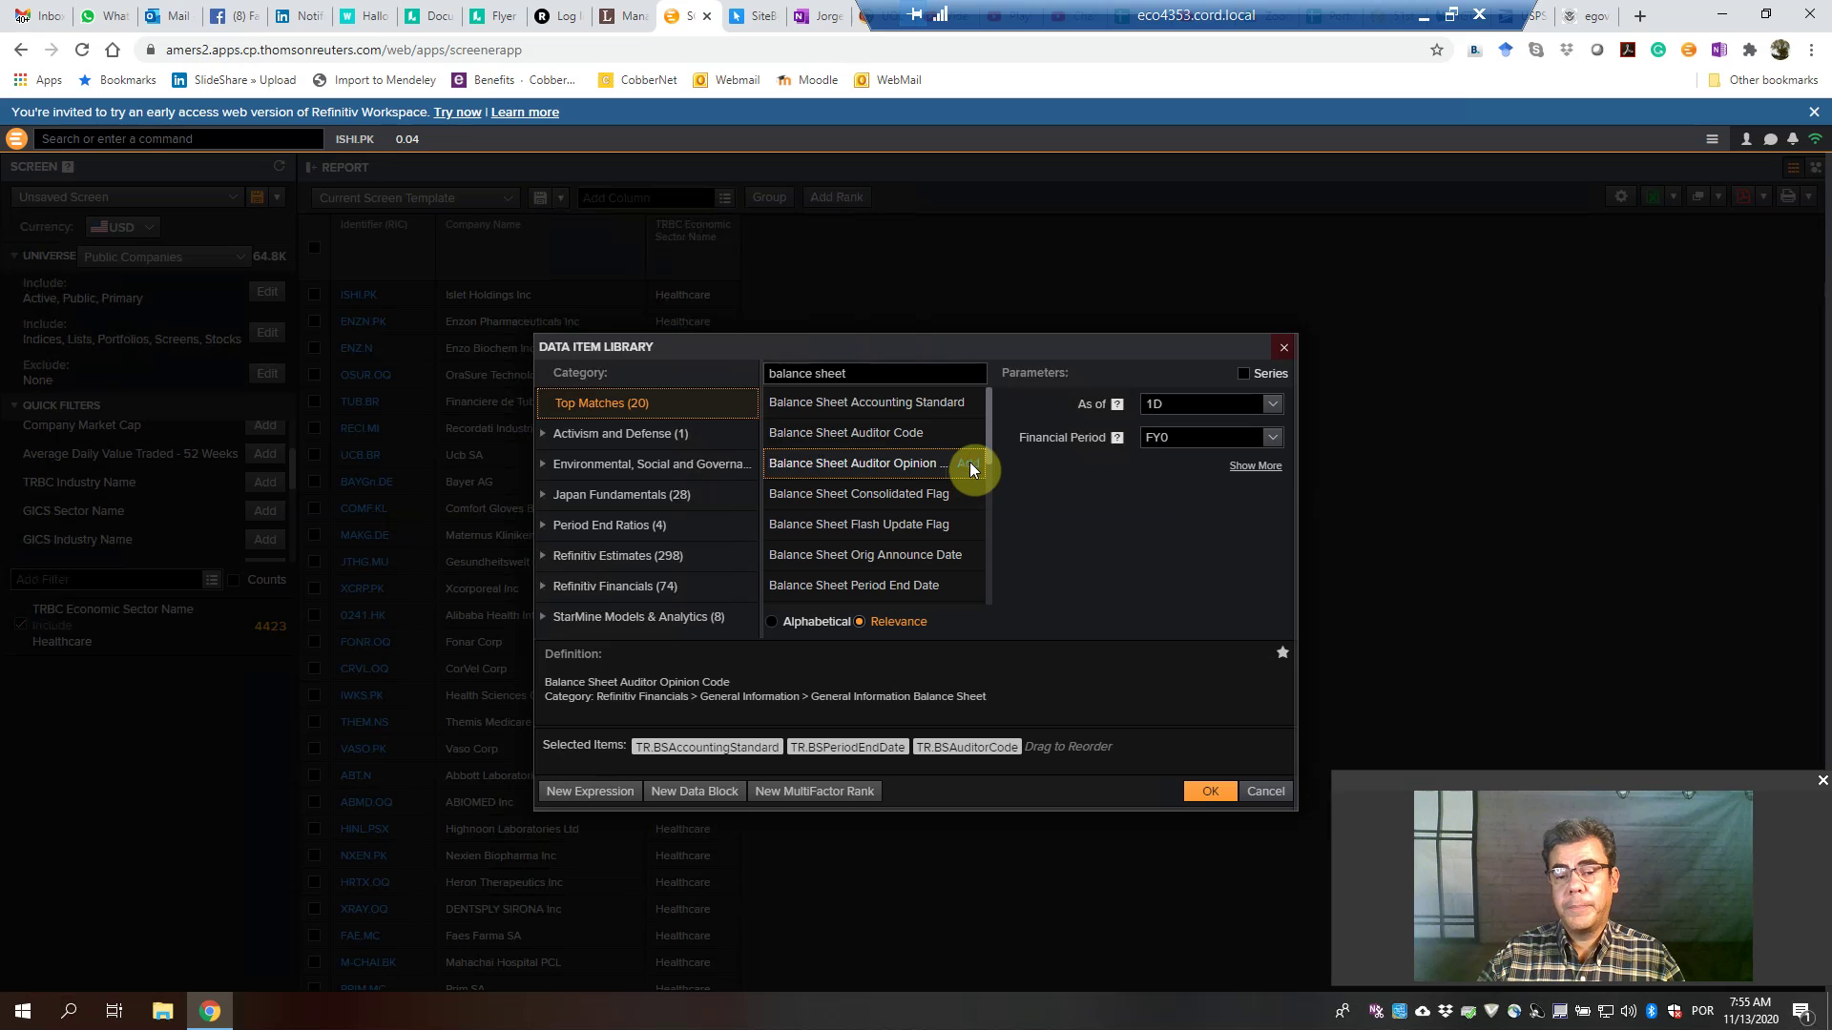
pyautogui.click(968, 465)
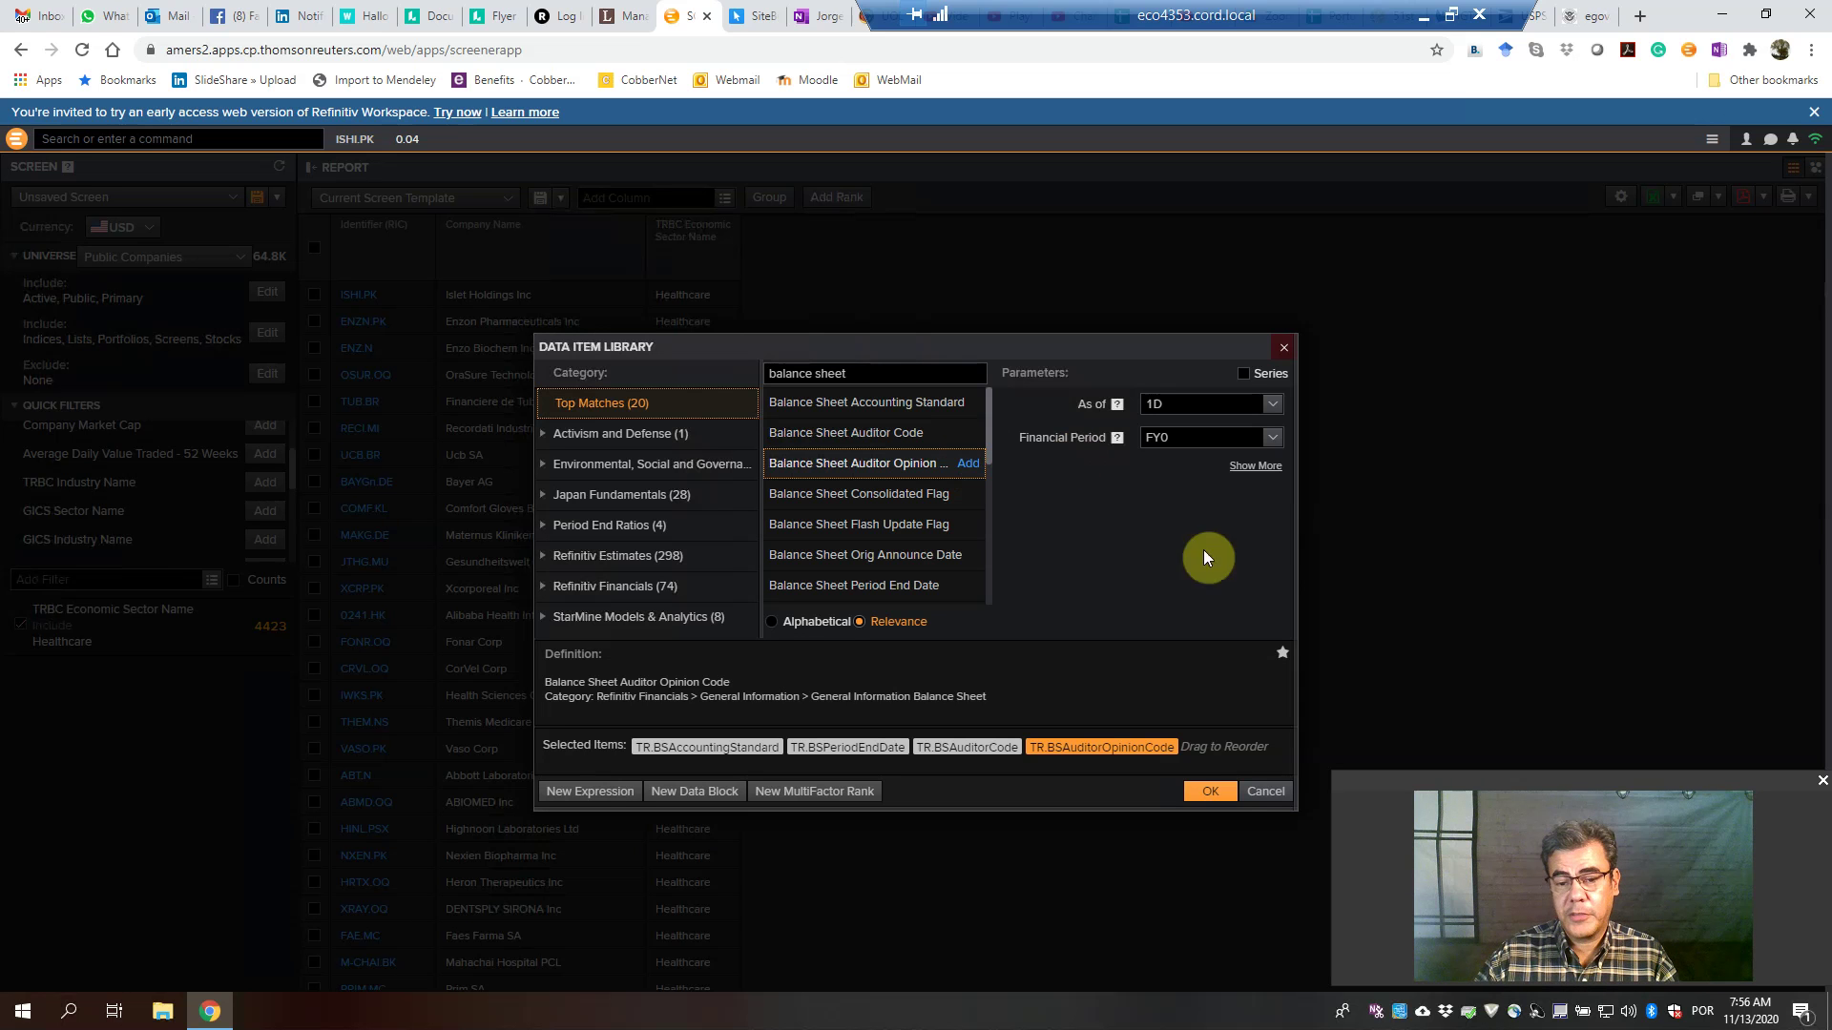
pyautogui.click(1212, 792)
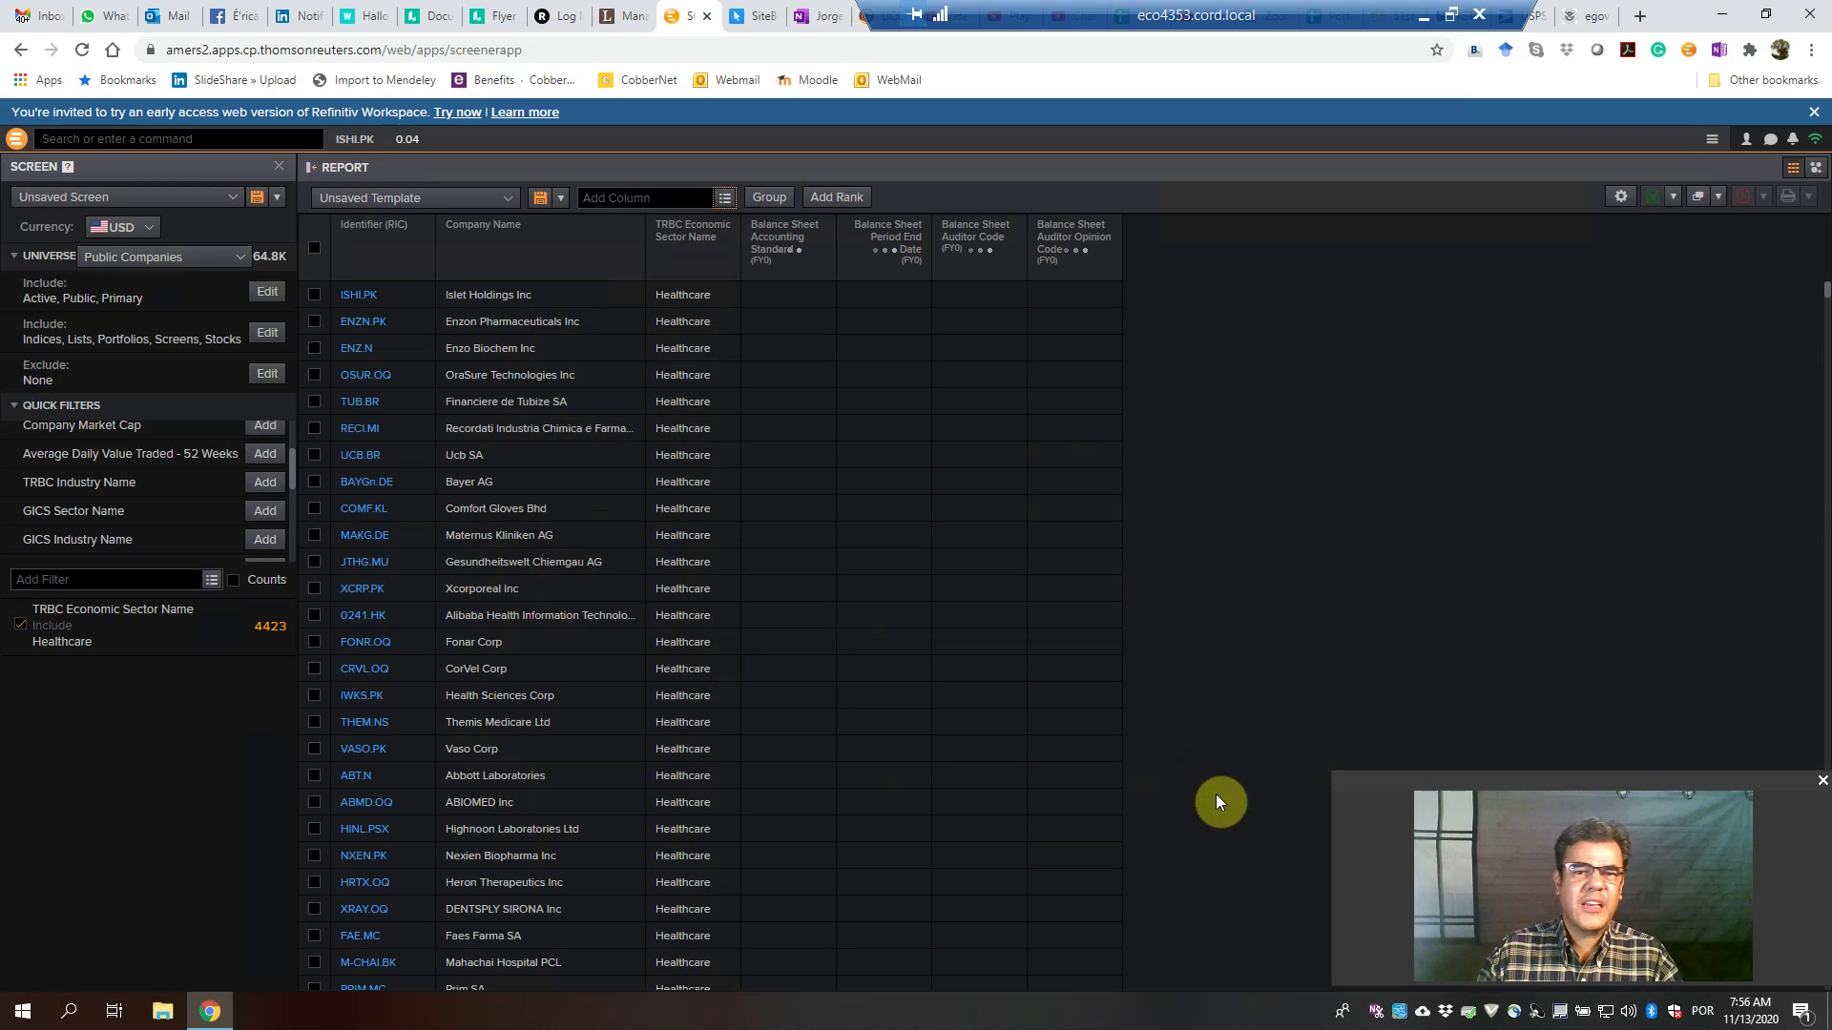
# Find Country of Headquarters in the data item library, insert it as a report column, and sort the report by Company Name.
pyautogui.click(727, 202)
pyautogui.click(834, 375)
pyautogui.write('country')
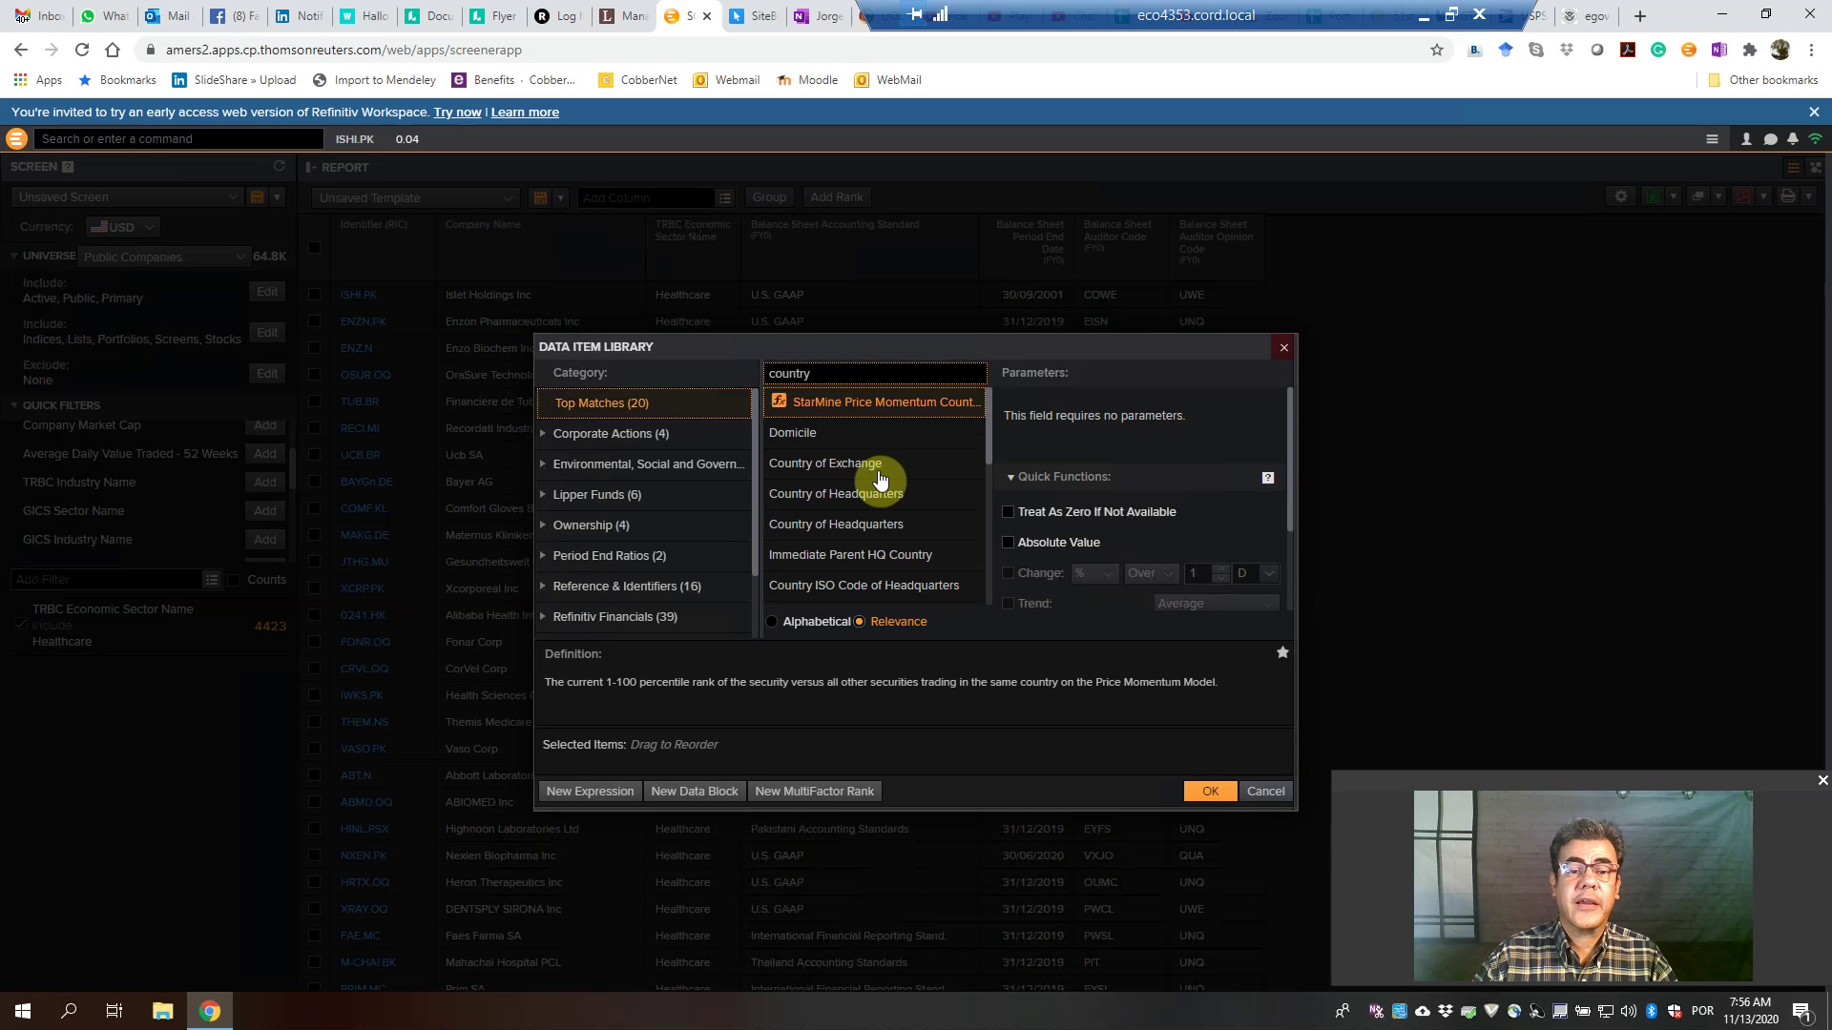
pyautogui.click(886, 493)
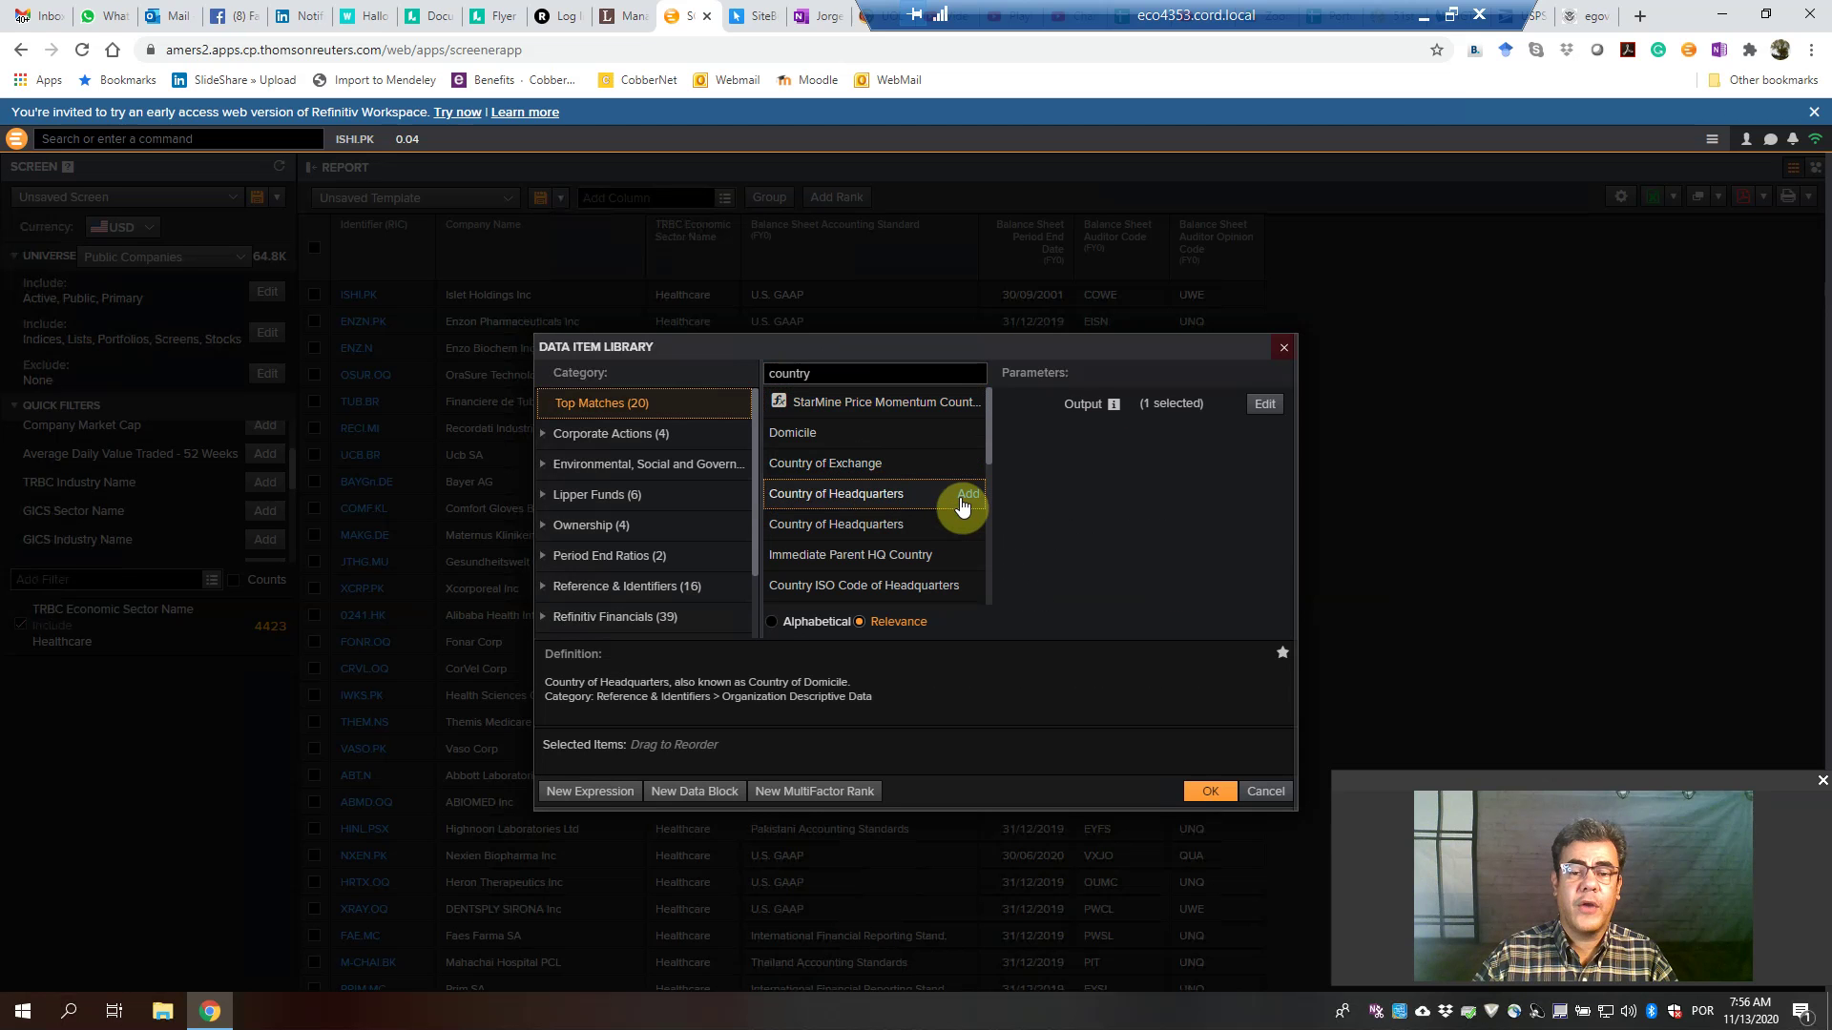
pyautogui.click(1204, 791)
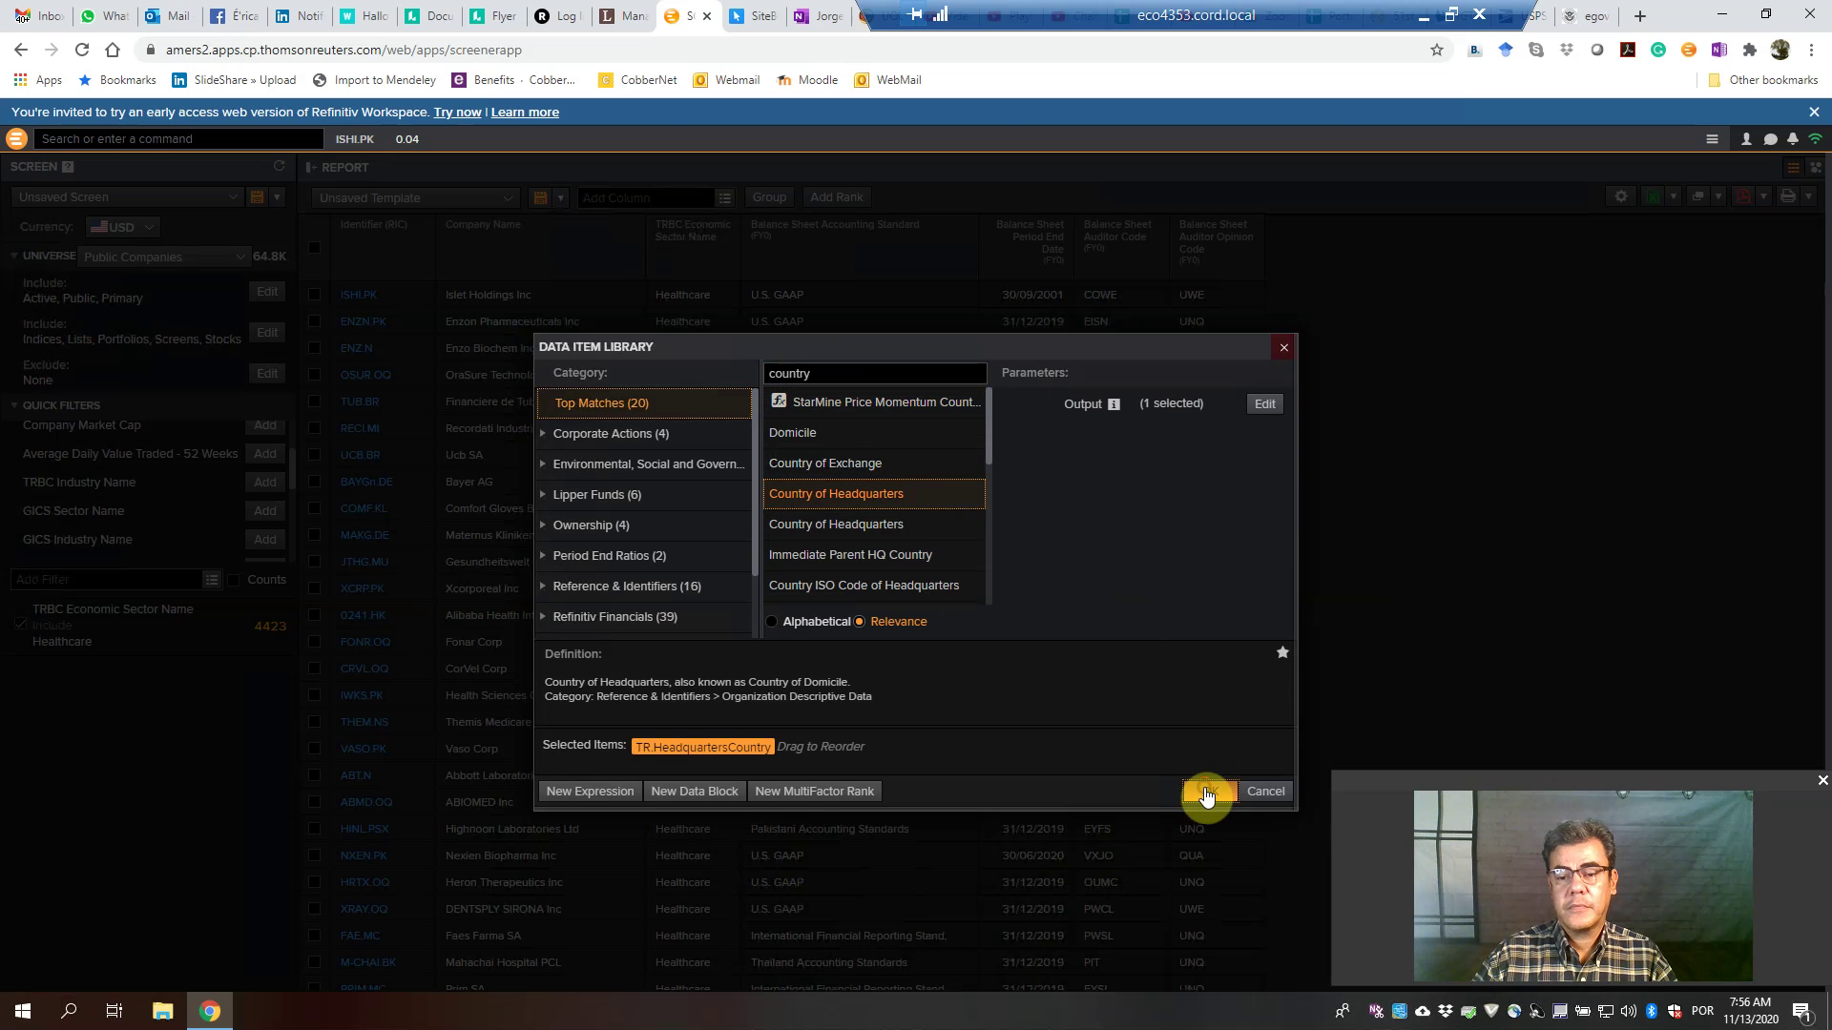
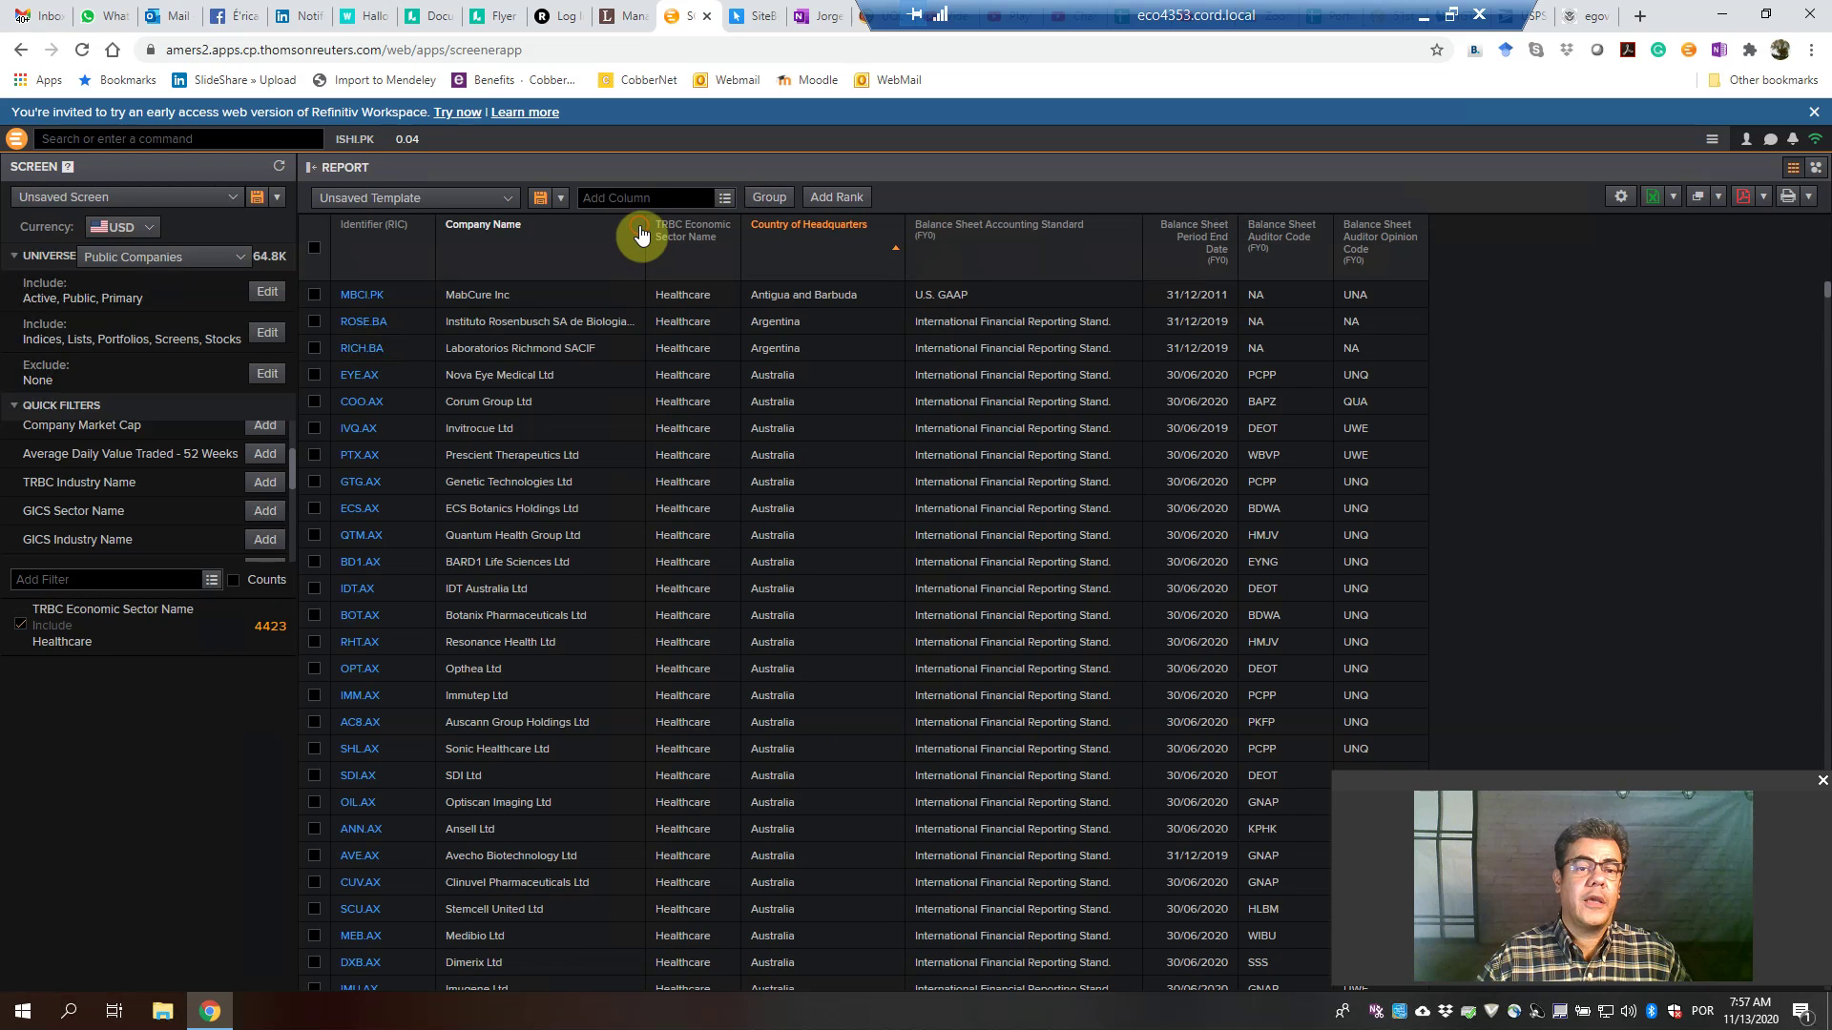
pyautogui.click(634, 244)
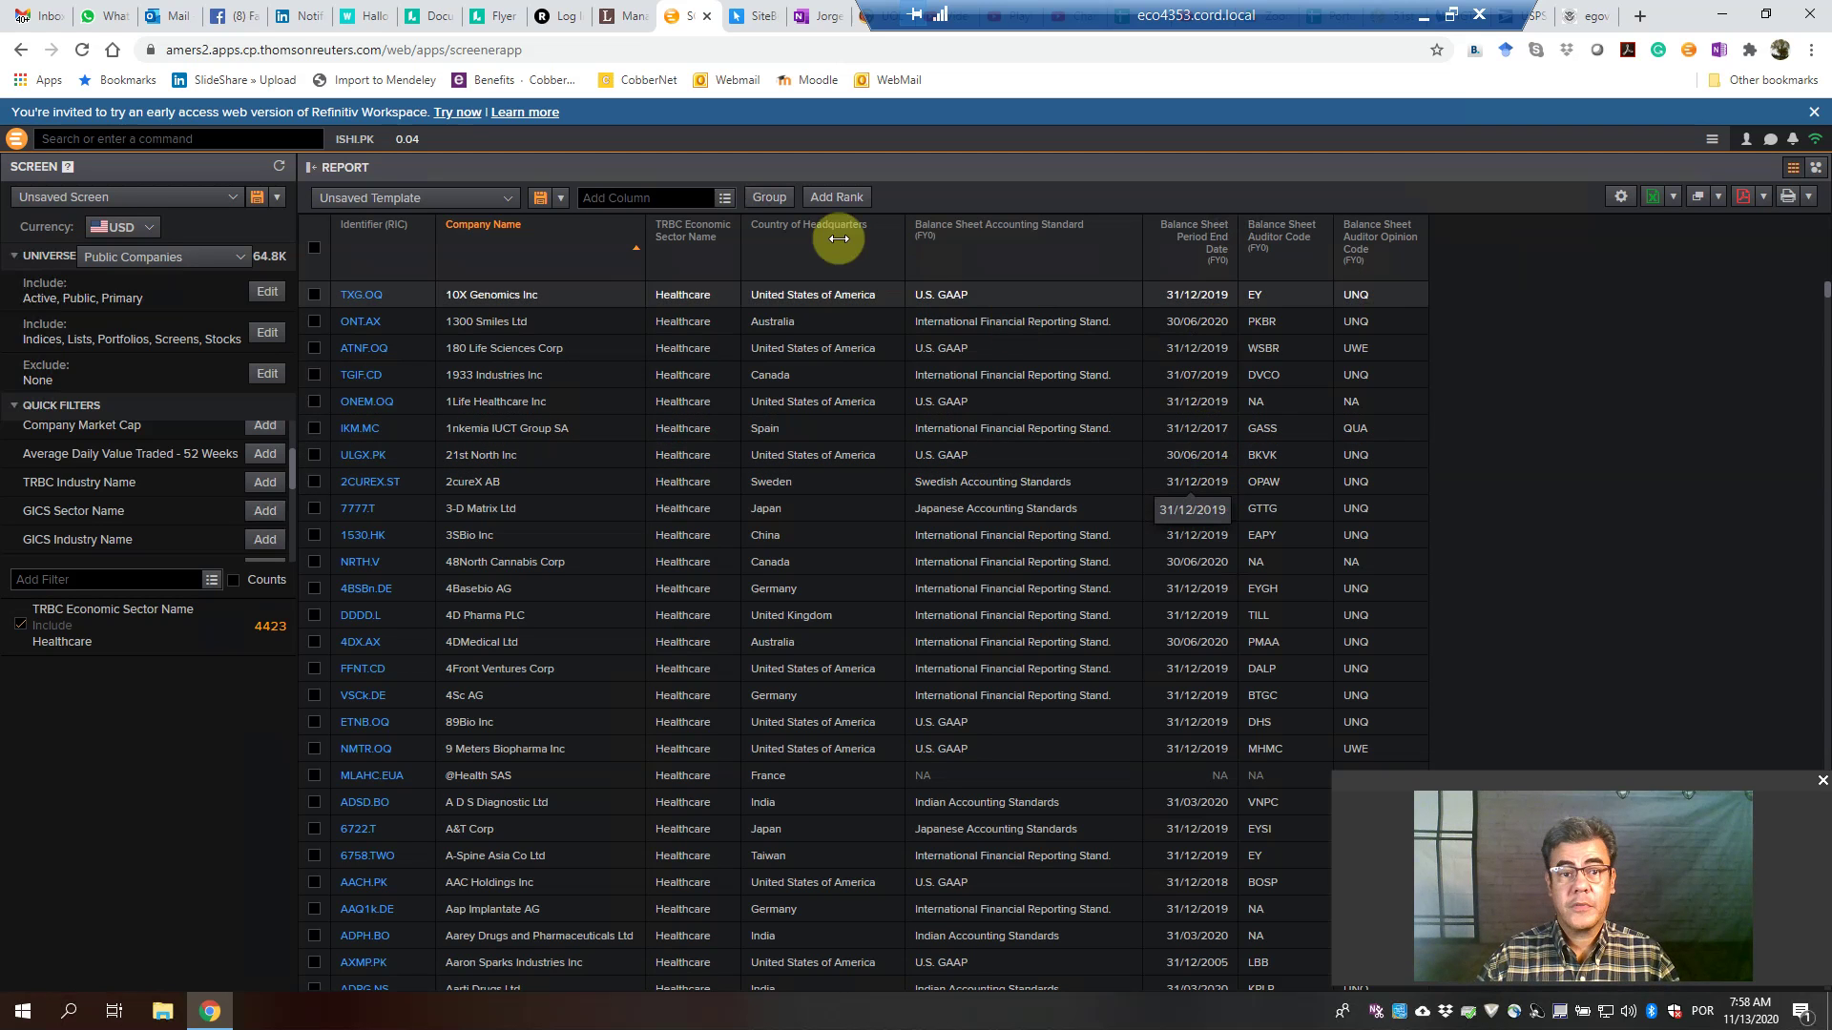
# Look up "balance sheet" in the data item library and examine the Financial Period options for Balance Sheet Auditor Code, adding nothing.
pyautogui.click(732, 204)
pyautogui.click(881, 378)
pyautogui.write('balance sheet')
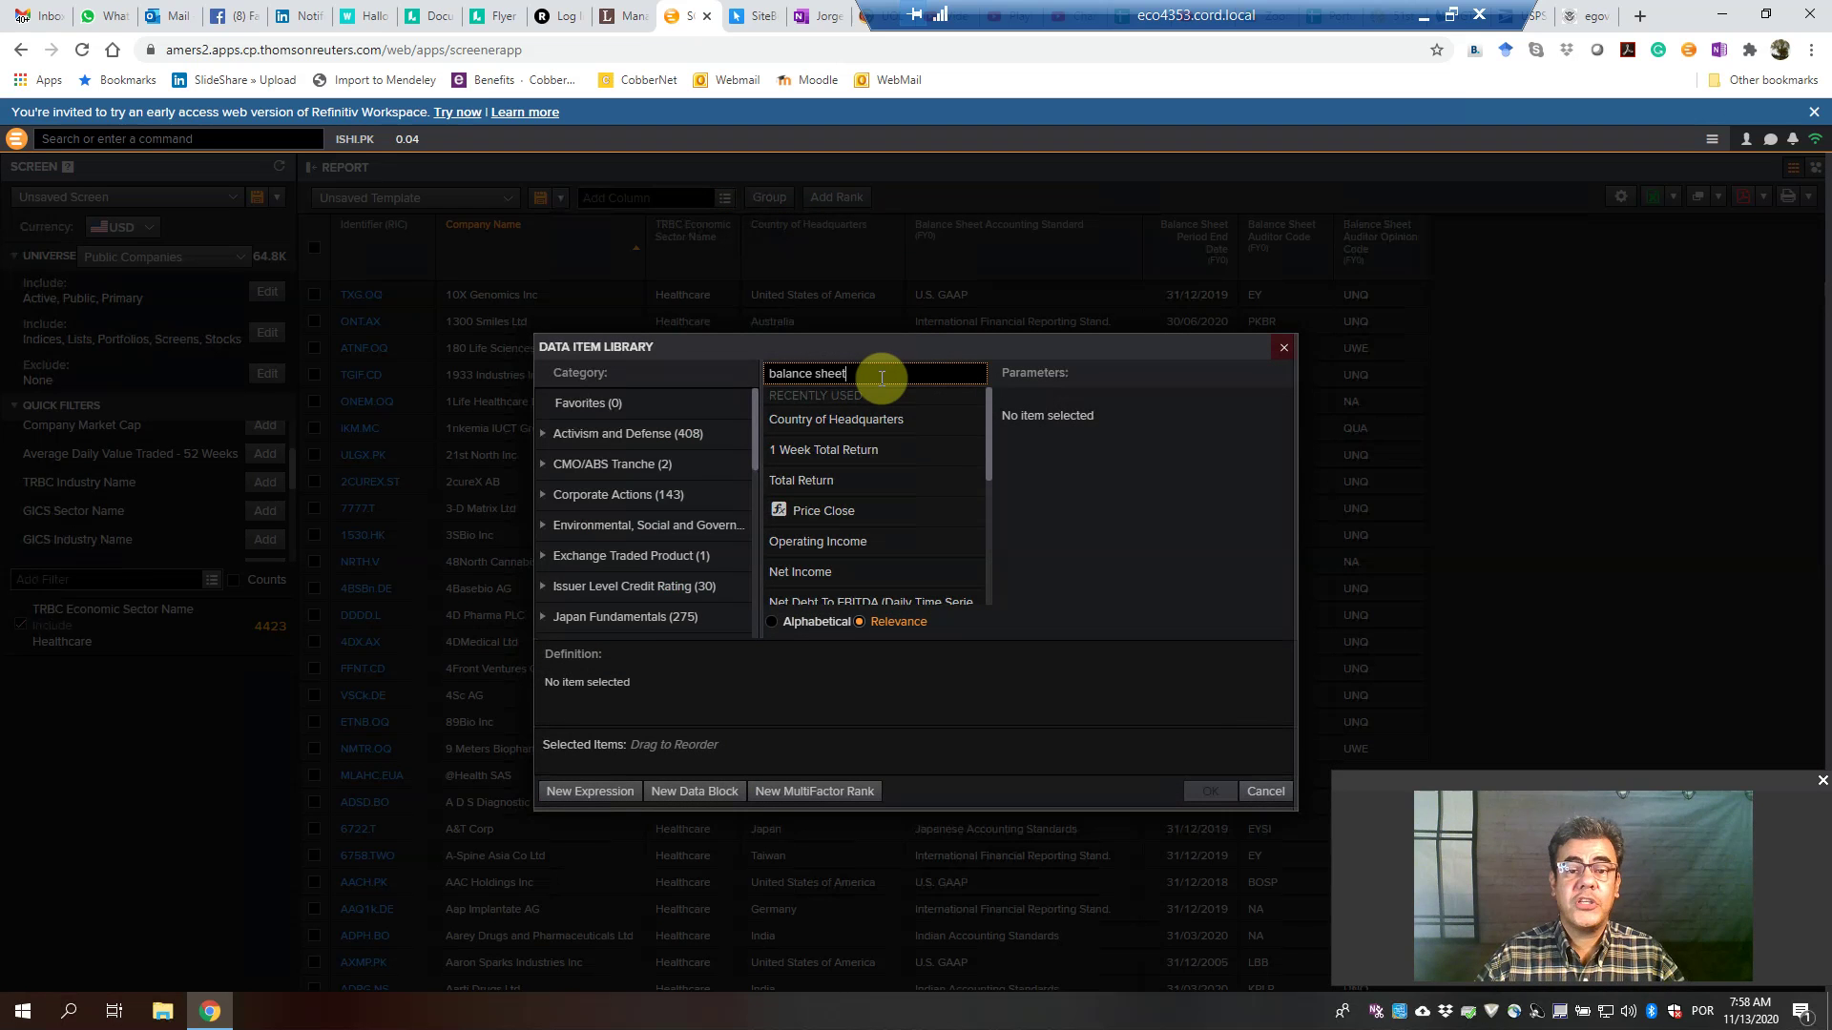
pyautogui.click(869, 445)
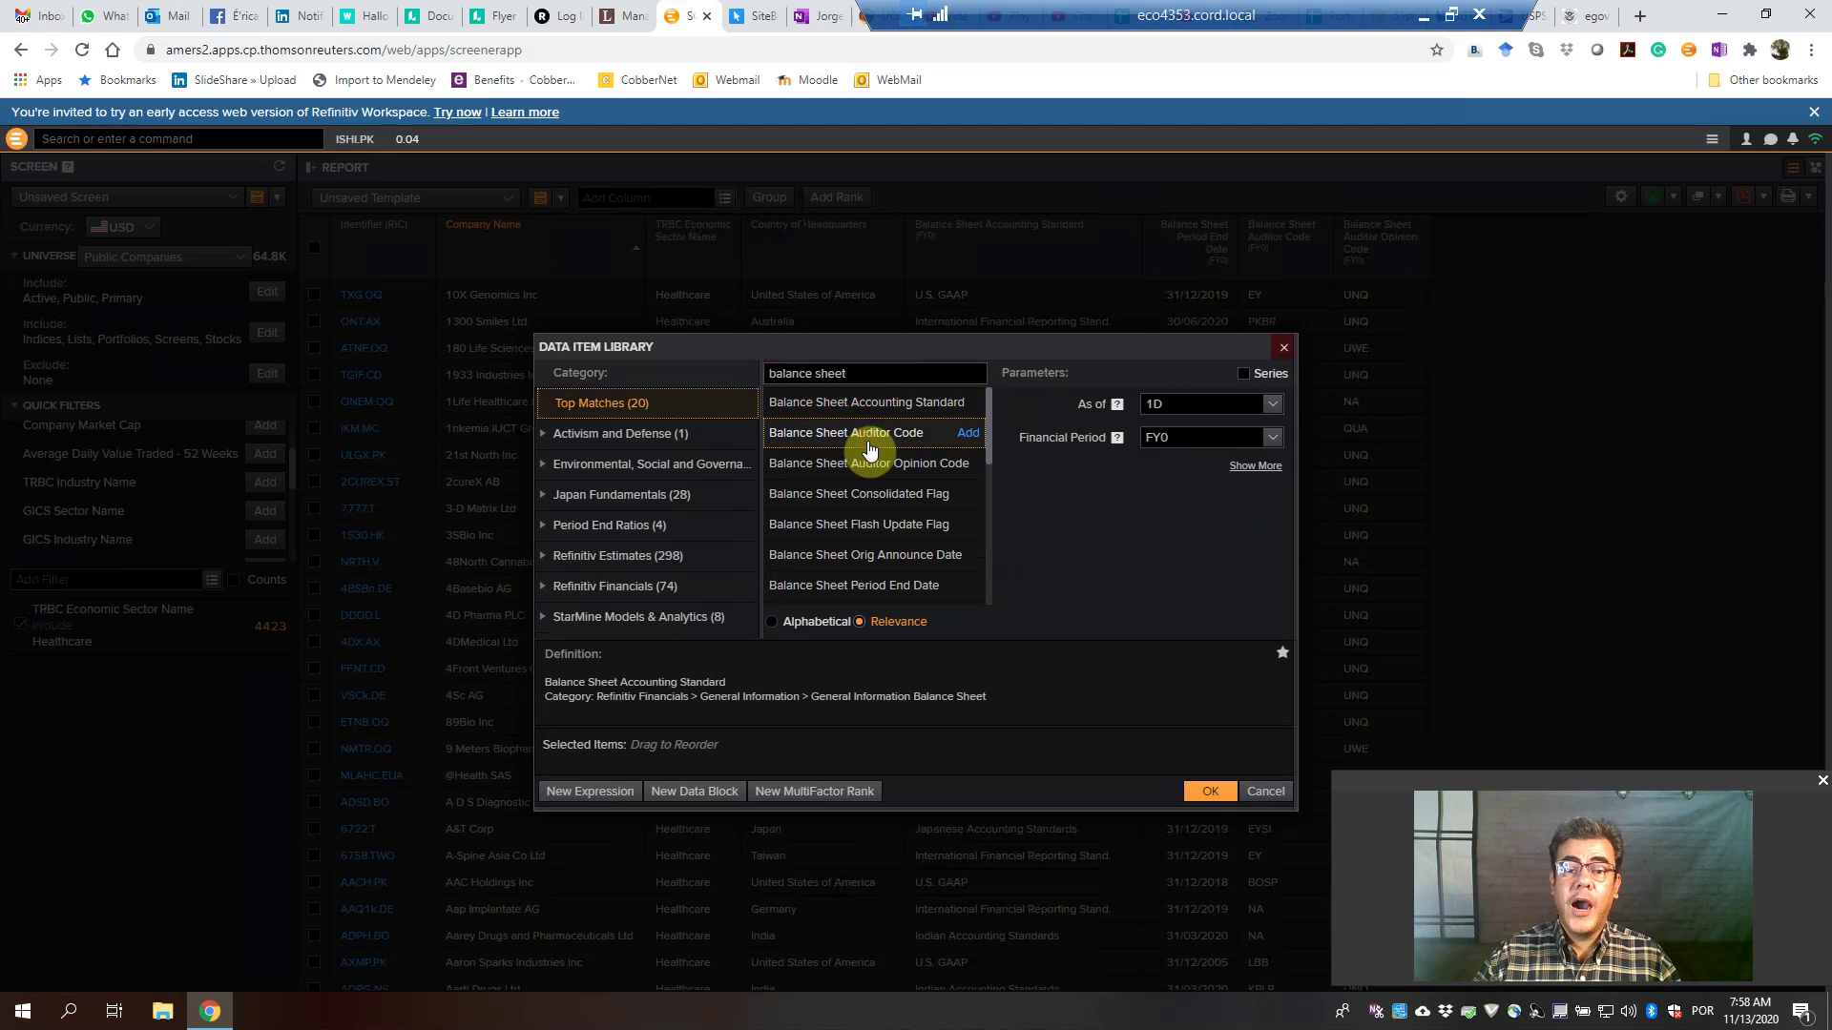
pyautogui.click(1271, 439)
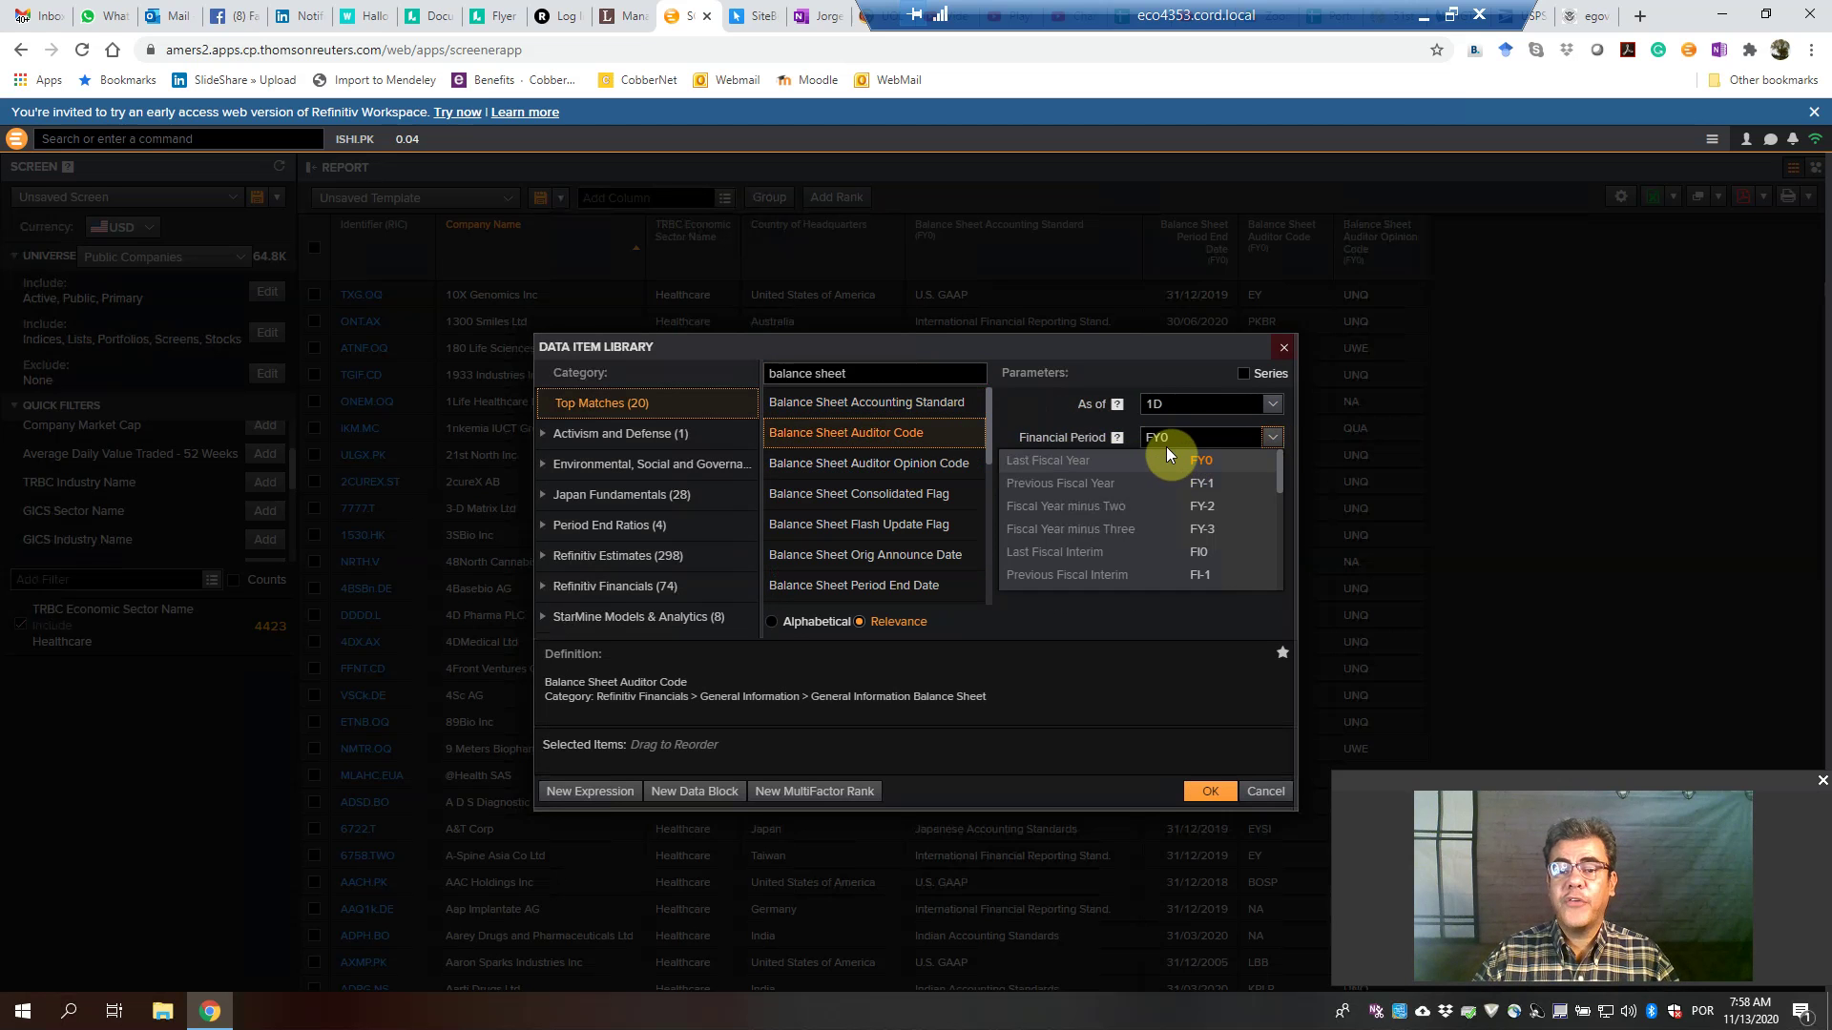
pyautogui.scroll(-2, 1125, 544)
pyautogui.scroll(-2, 1125, 546)
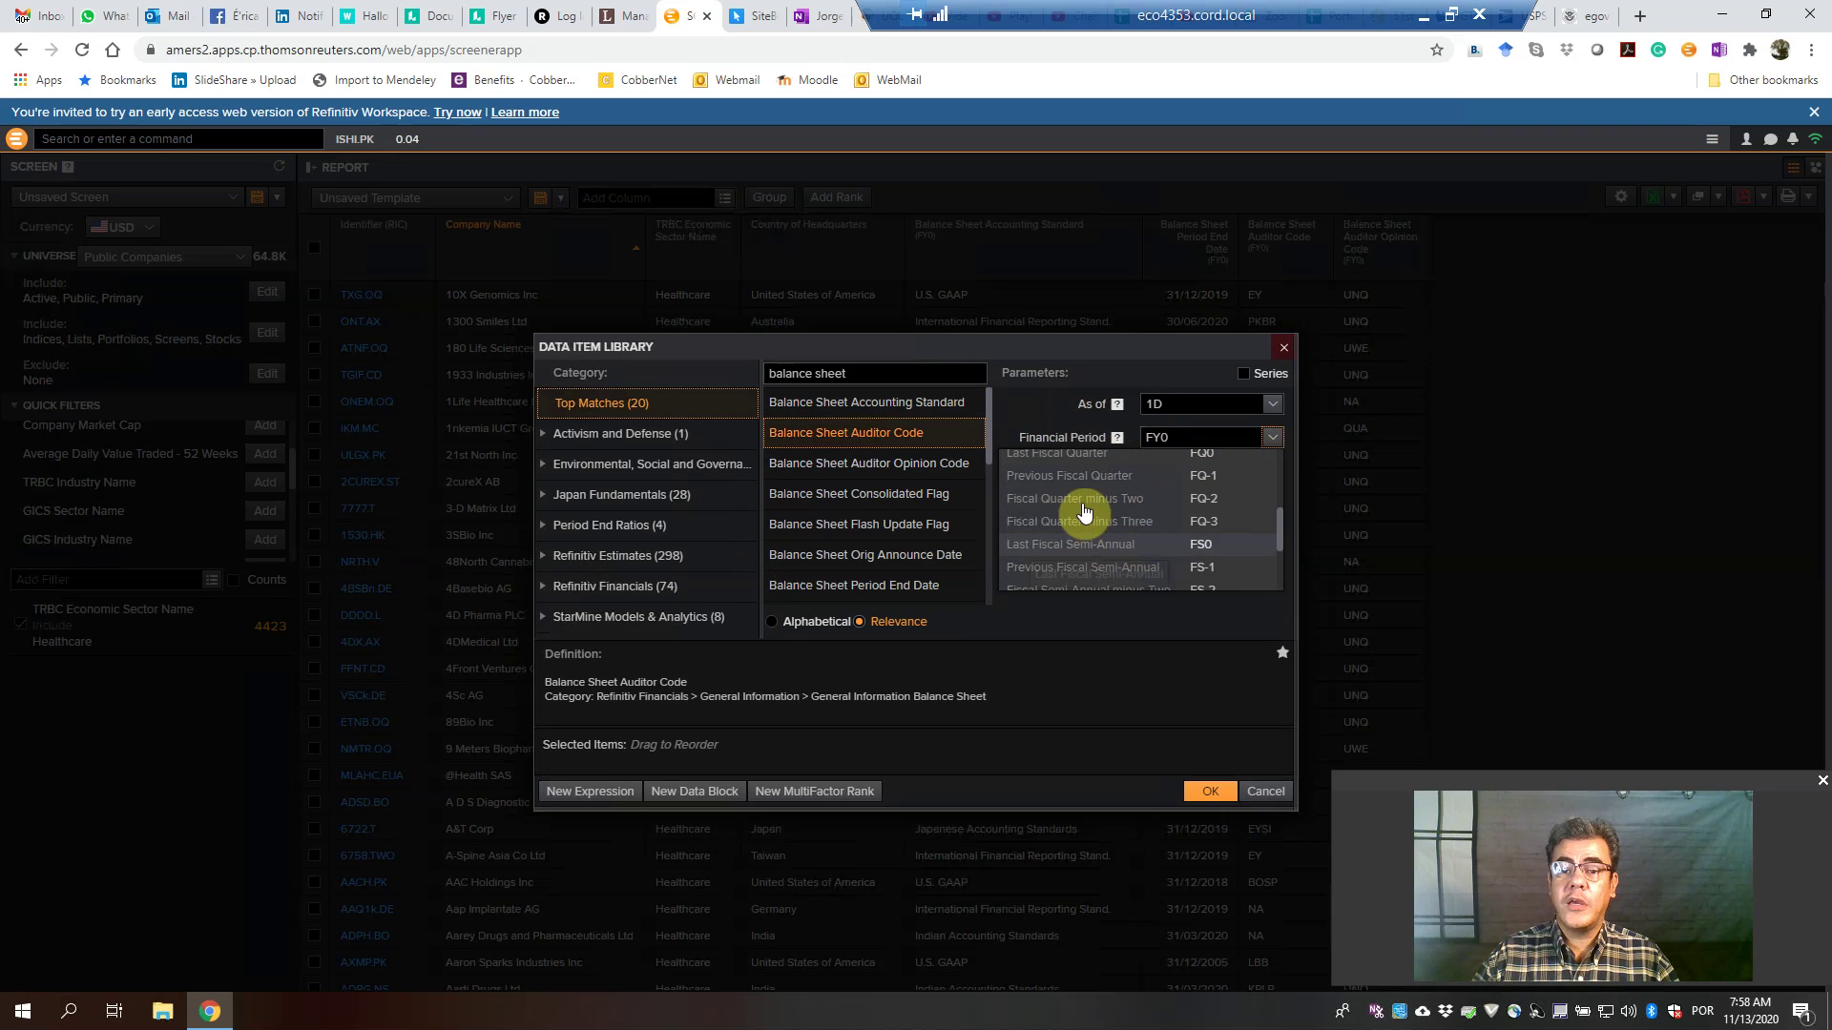
pyautogui.scroll(2, 1083, 525)
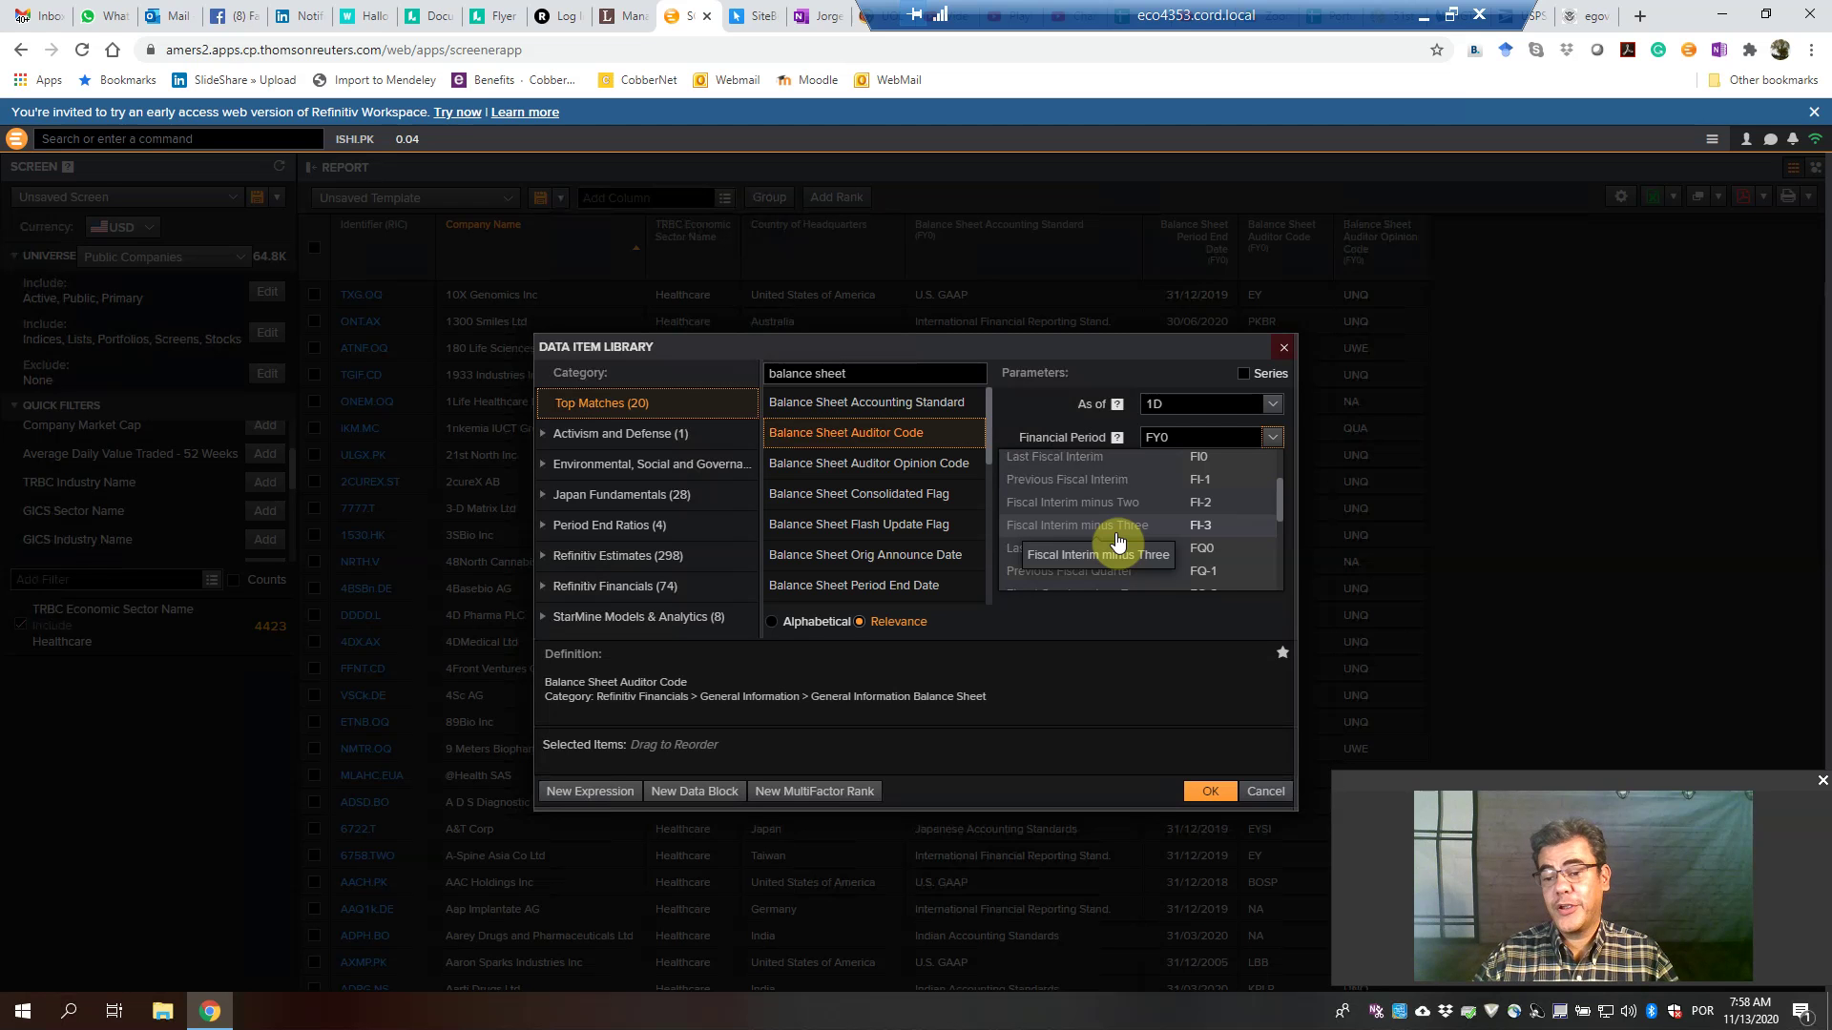
pyautogui.click(1279, 797)
pyautogui.click(1278, 798)
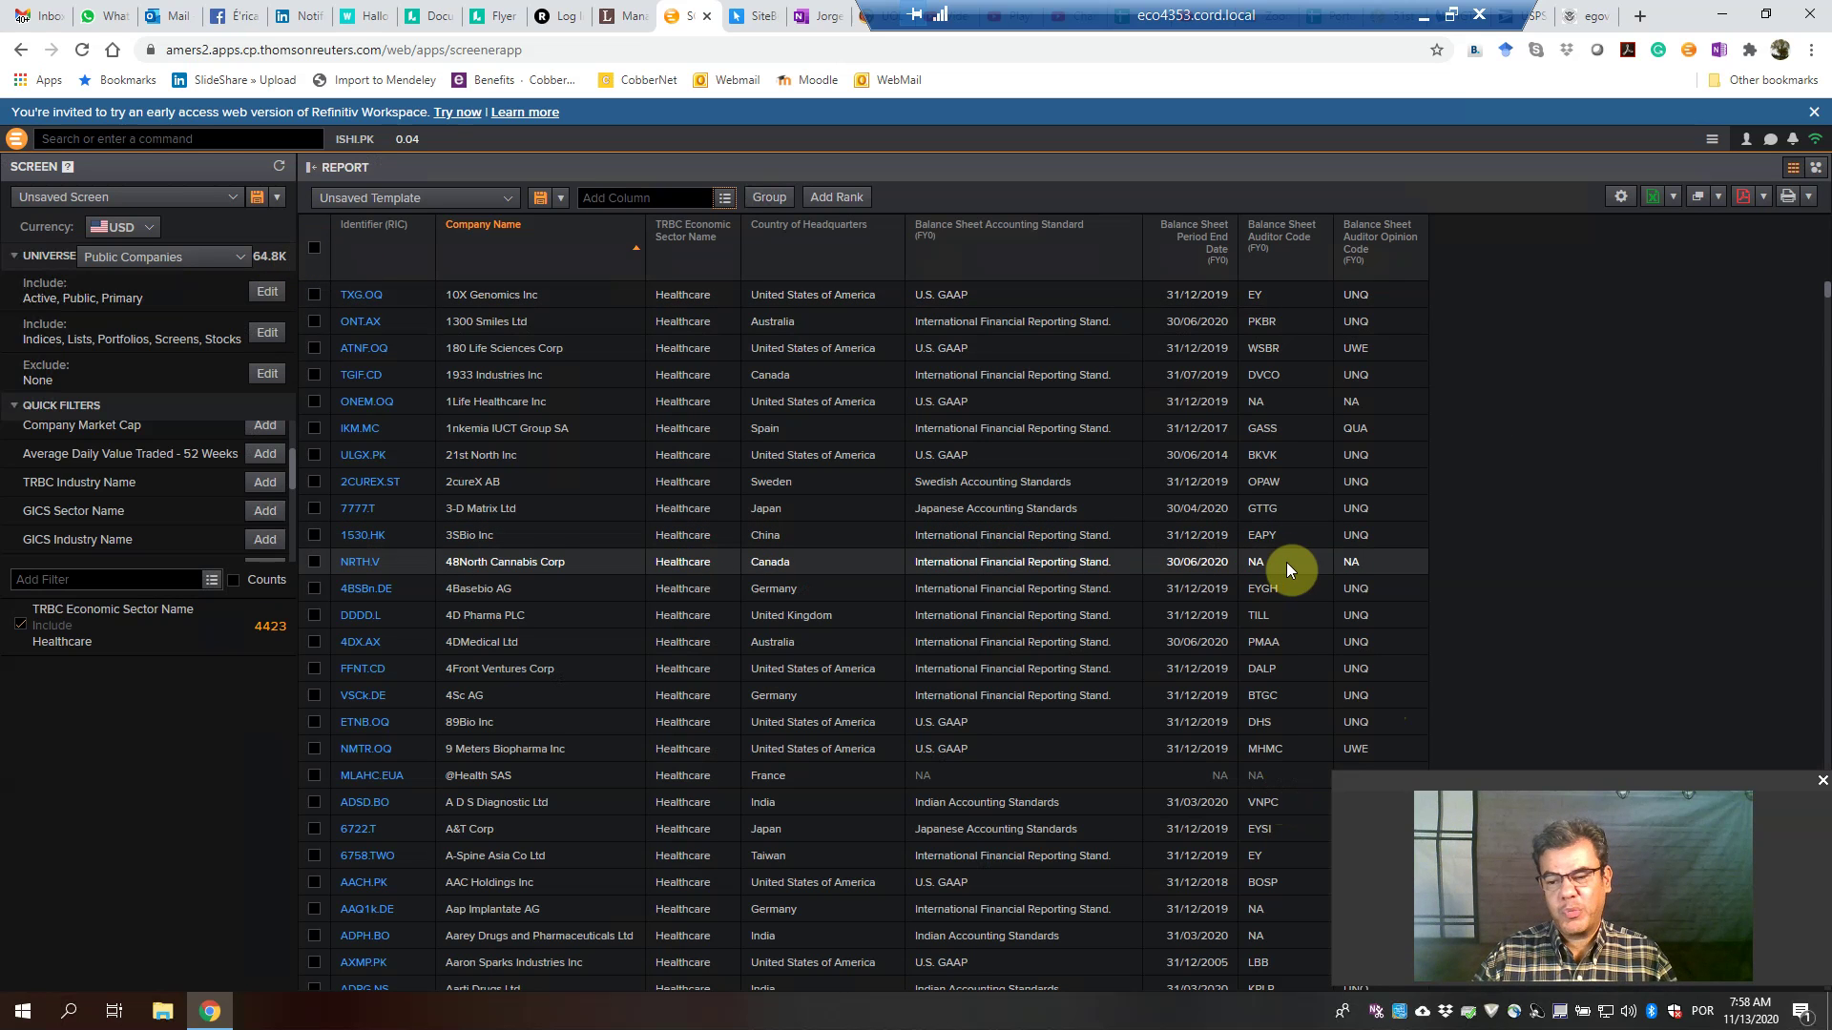
# Export the whole report to Excel as values and save the workbook in the Downloads folder under its suggested name.
pyautogui.click(1674, 197)
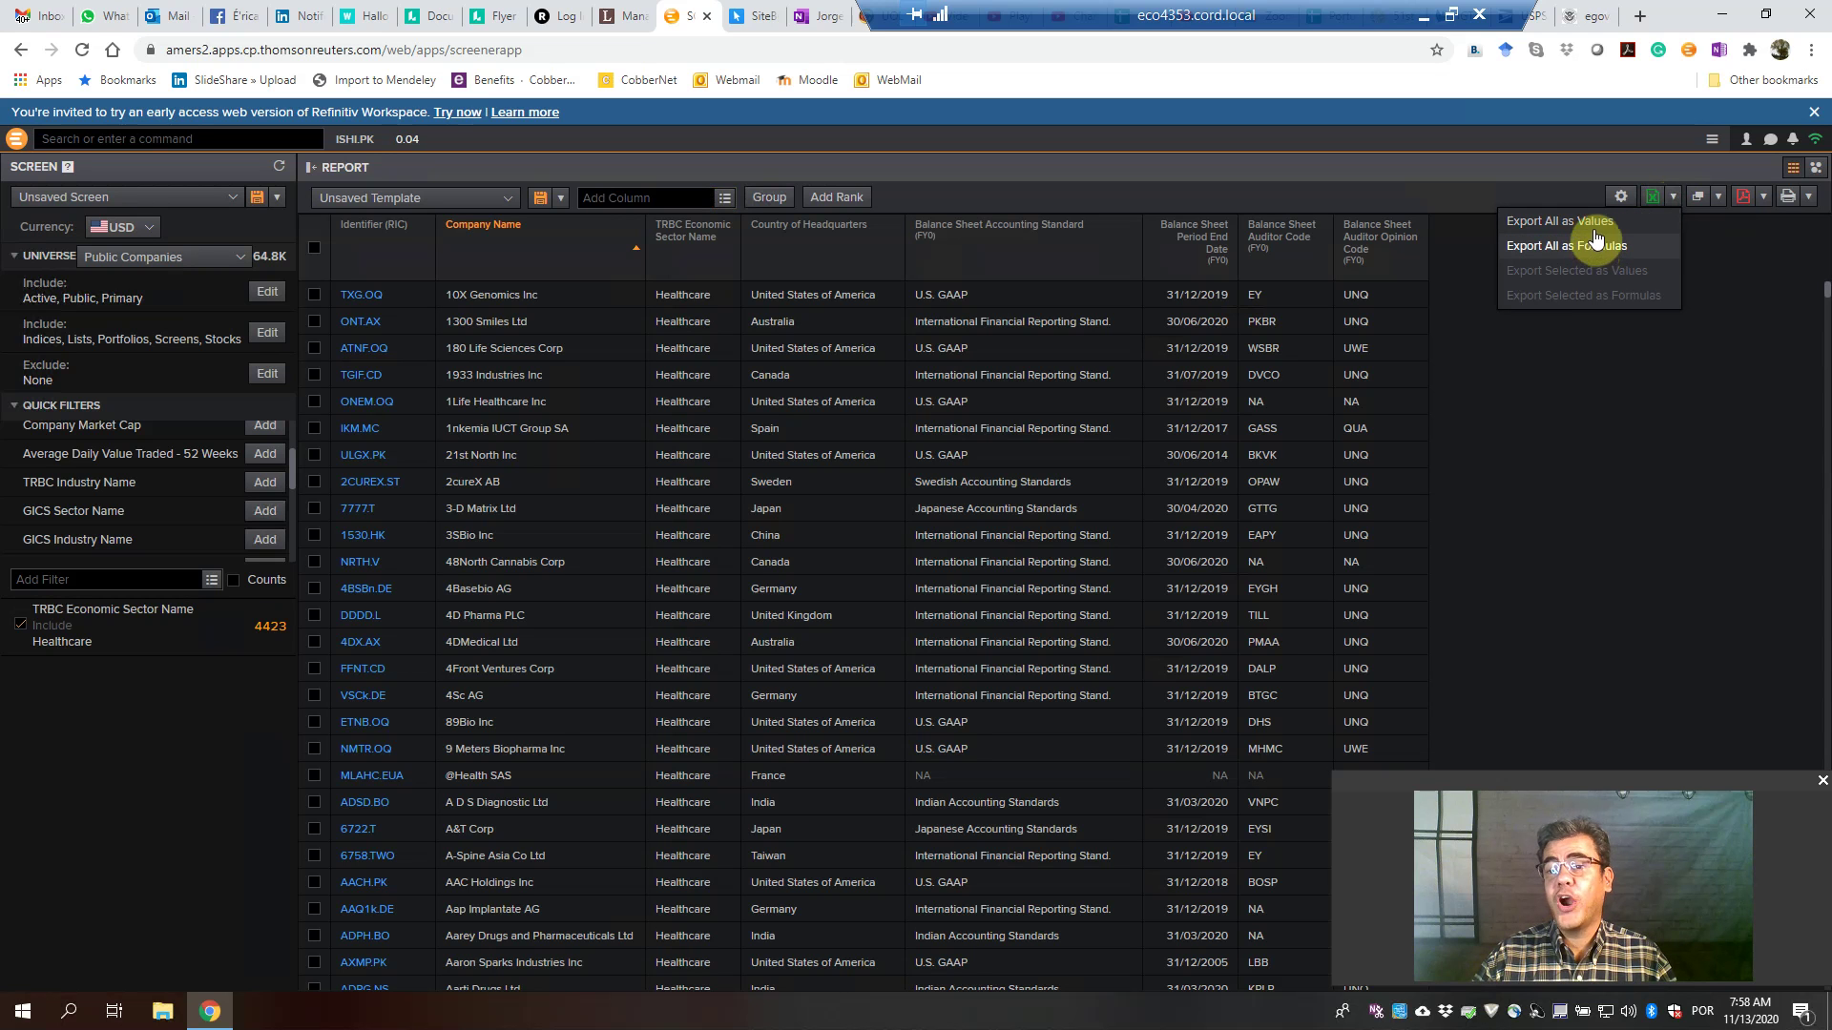
pyautogui.click(1593, 222)
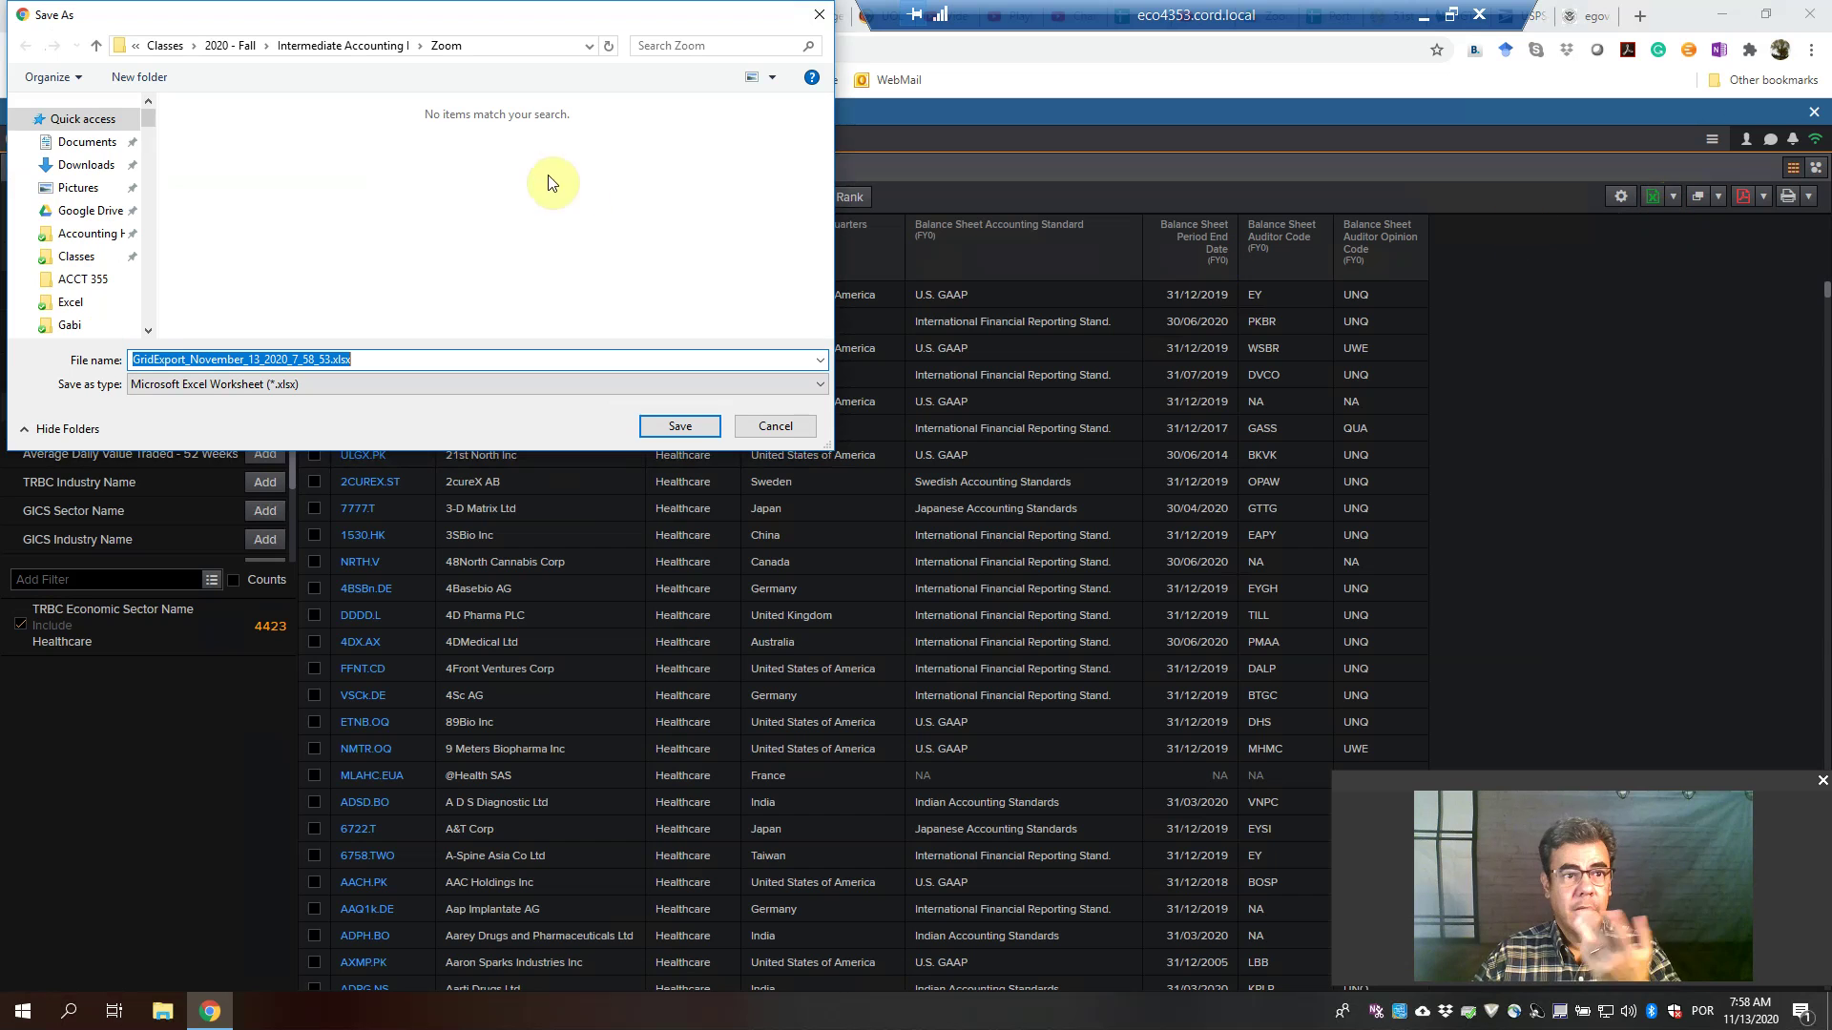
pyautogui.click(88, 145)
pyautogui.click(84, 164)
pyautogui.click(683, 423)
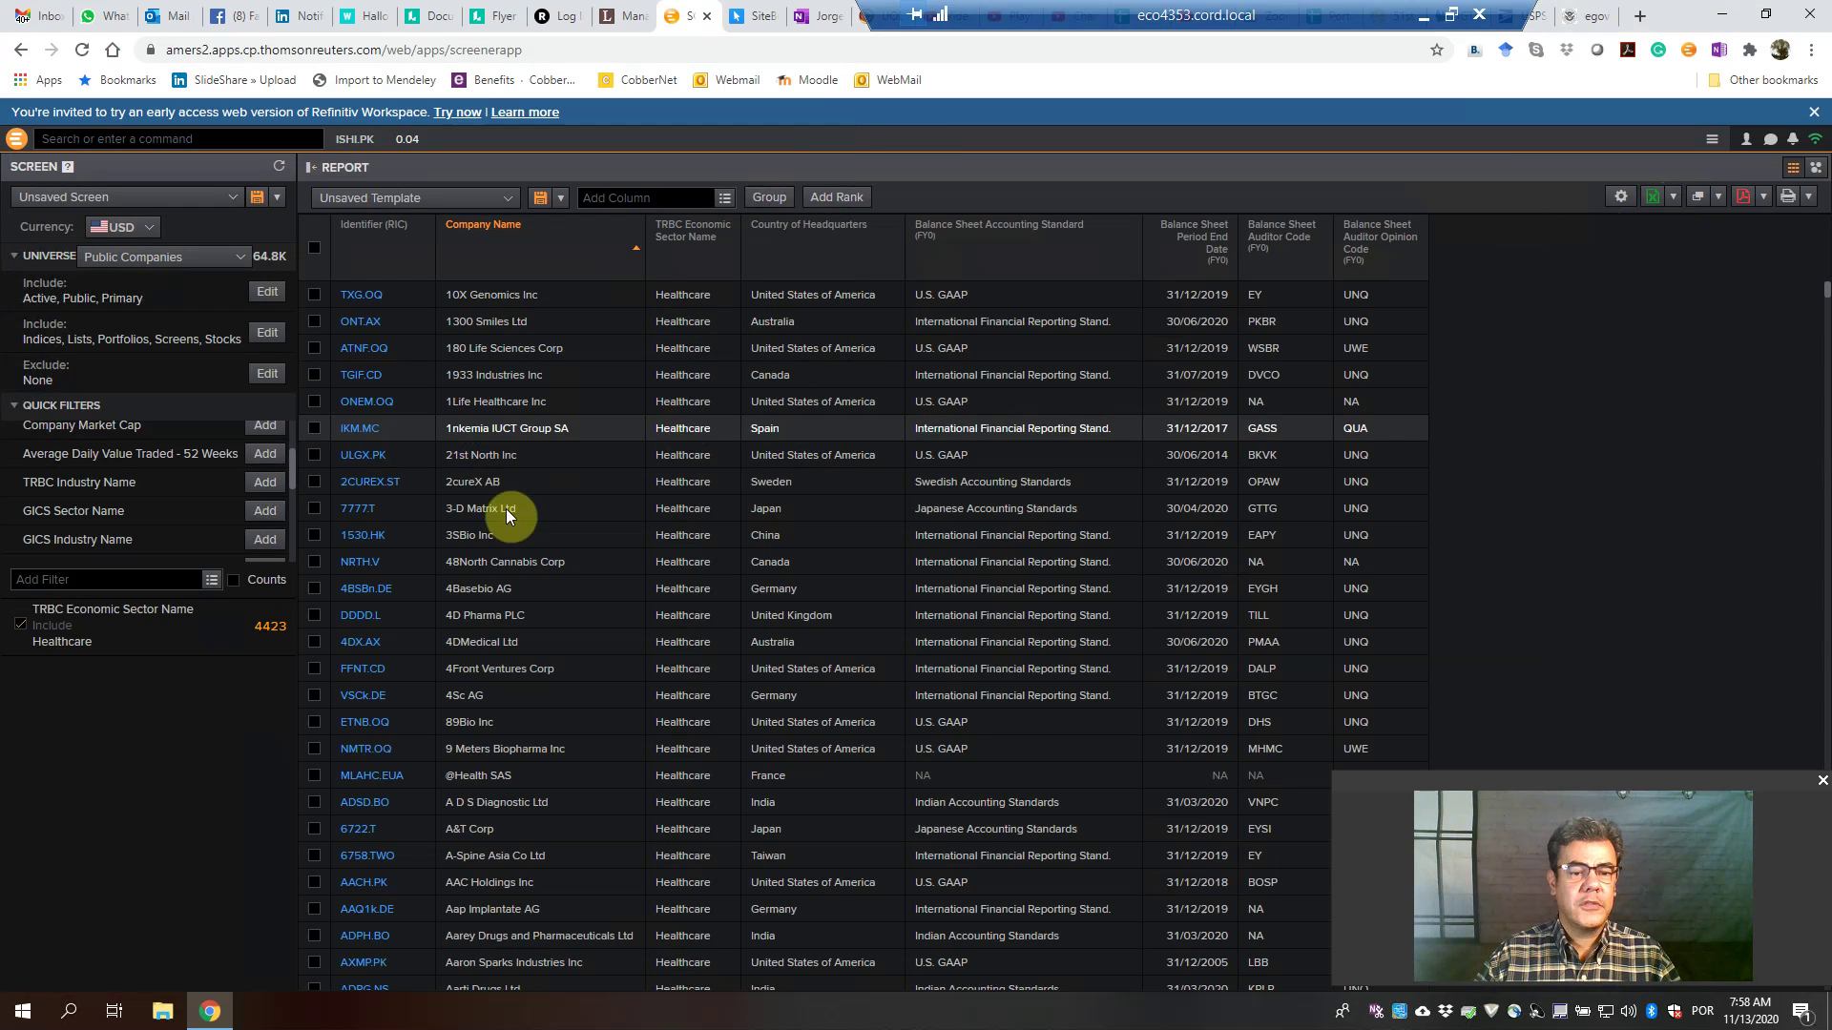
# Open the exported workbook in Excel and enable editing.
pyautogui.click(87, 965)
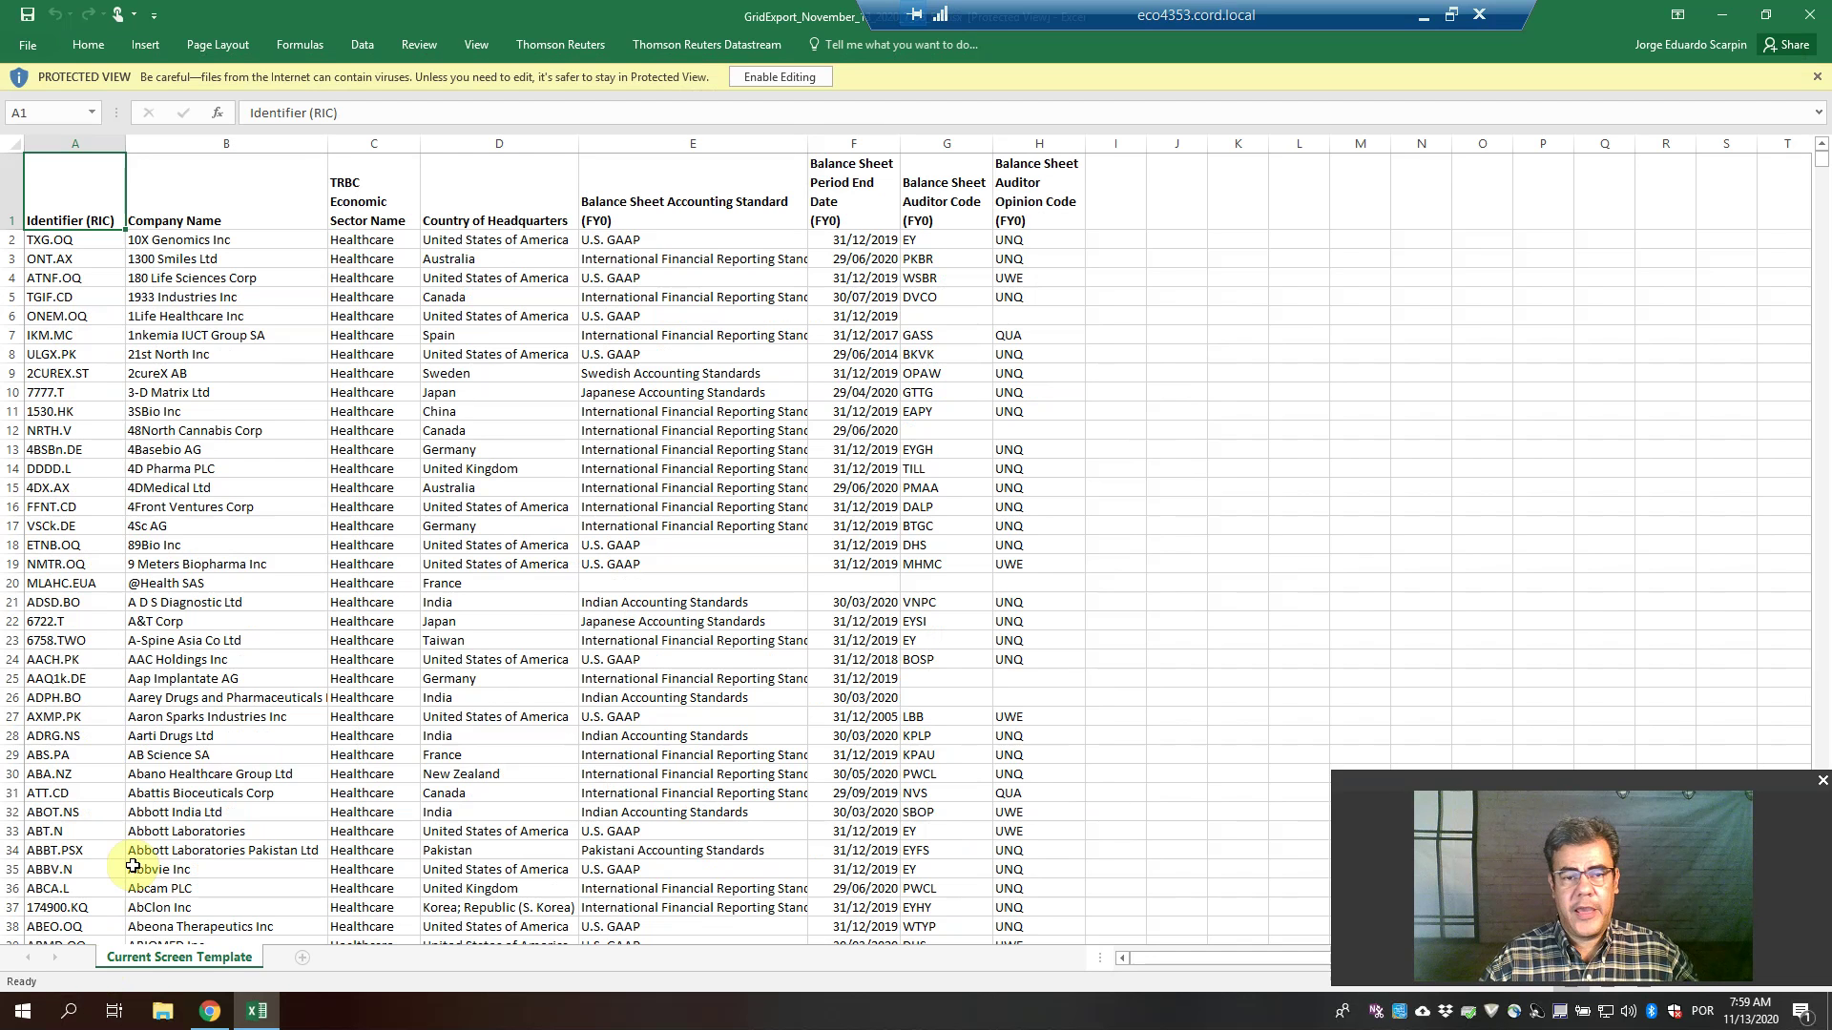
pyautogui.click(757, 78)
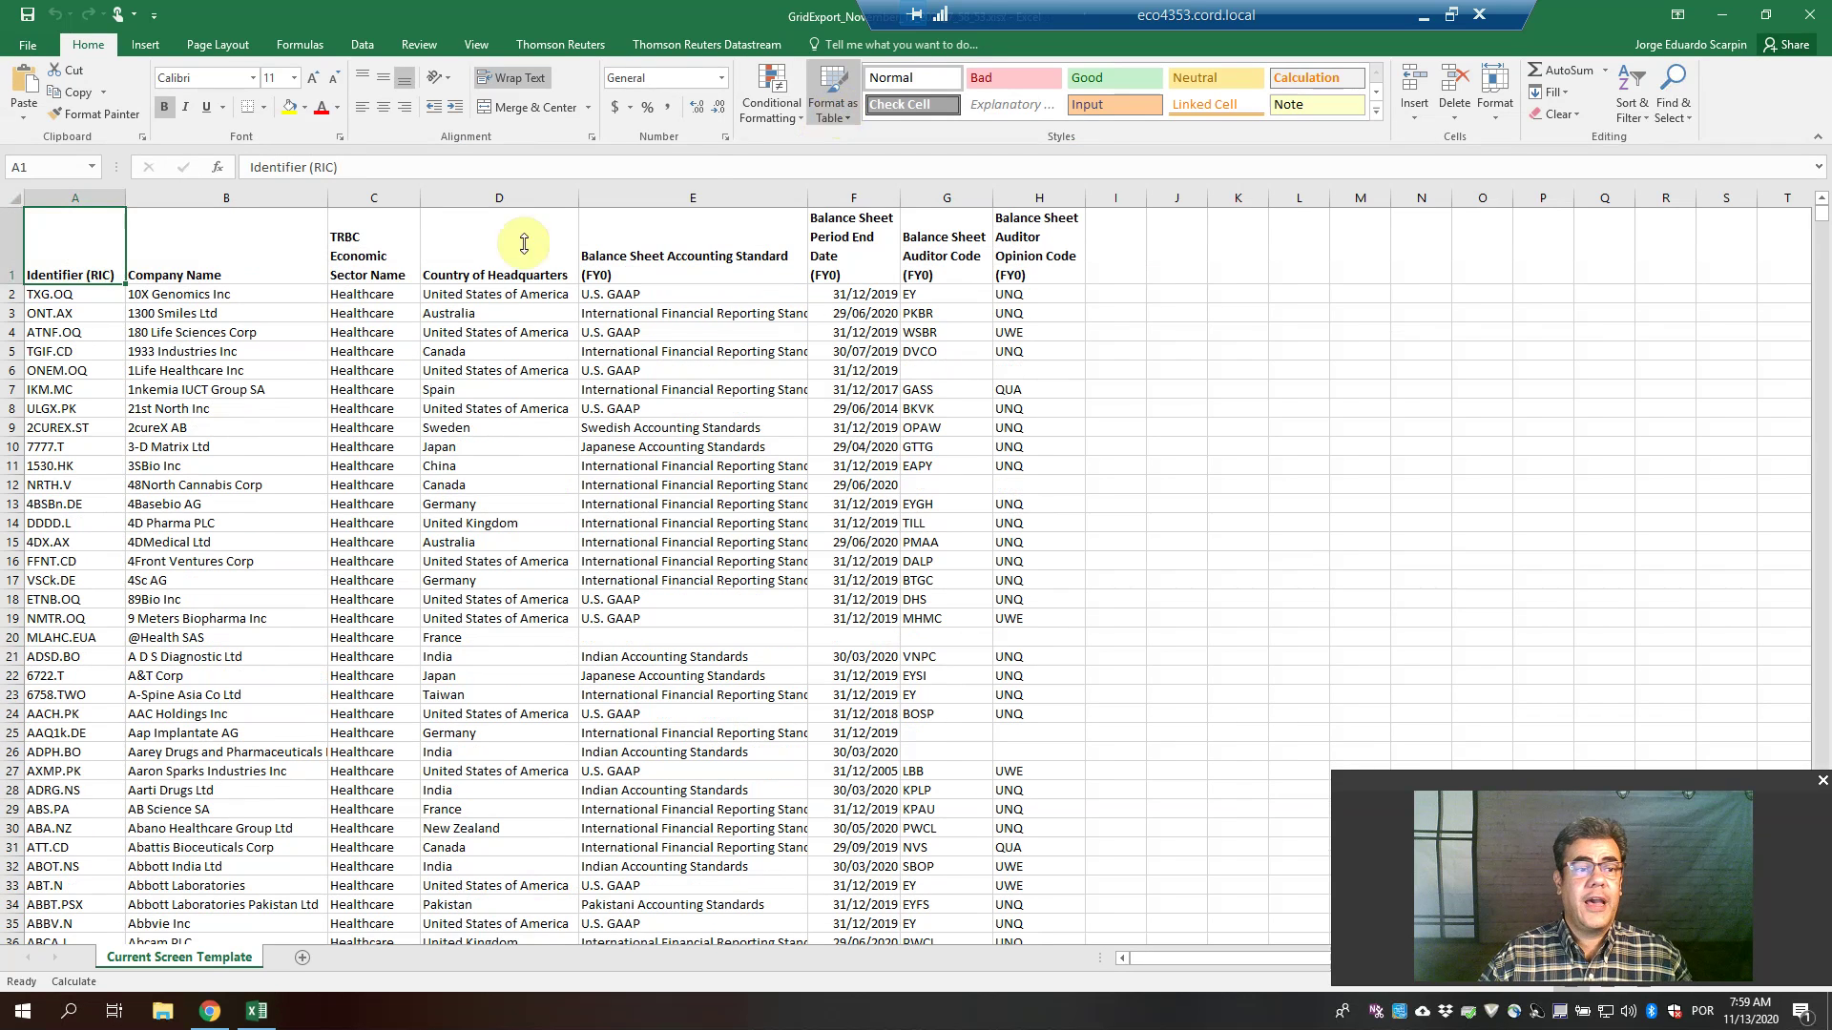
# Review the exported country, accounting standard, period end date and auditor opinion data in the worksheet.
pyautogui.click(832, 387)
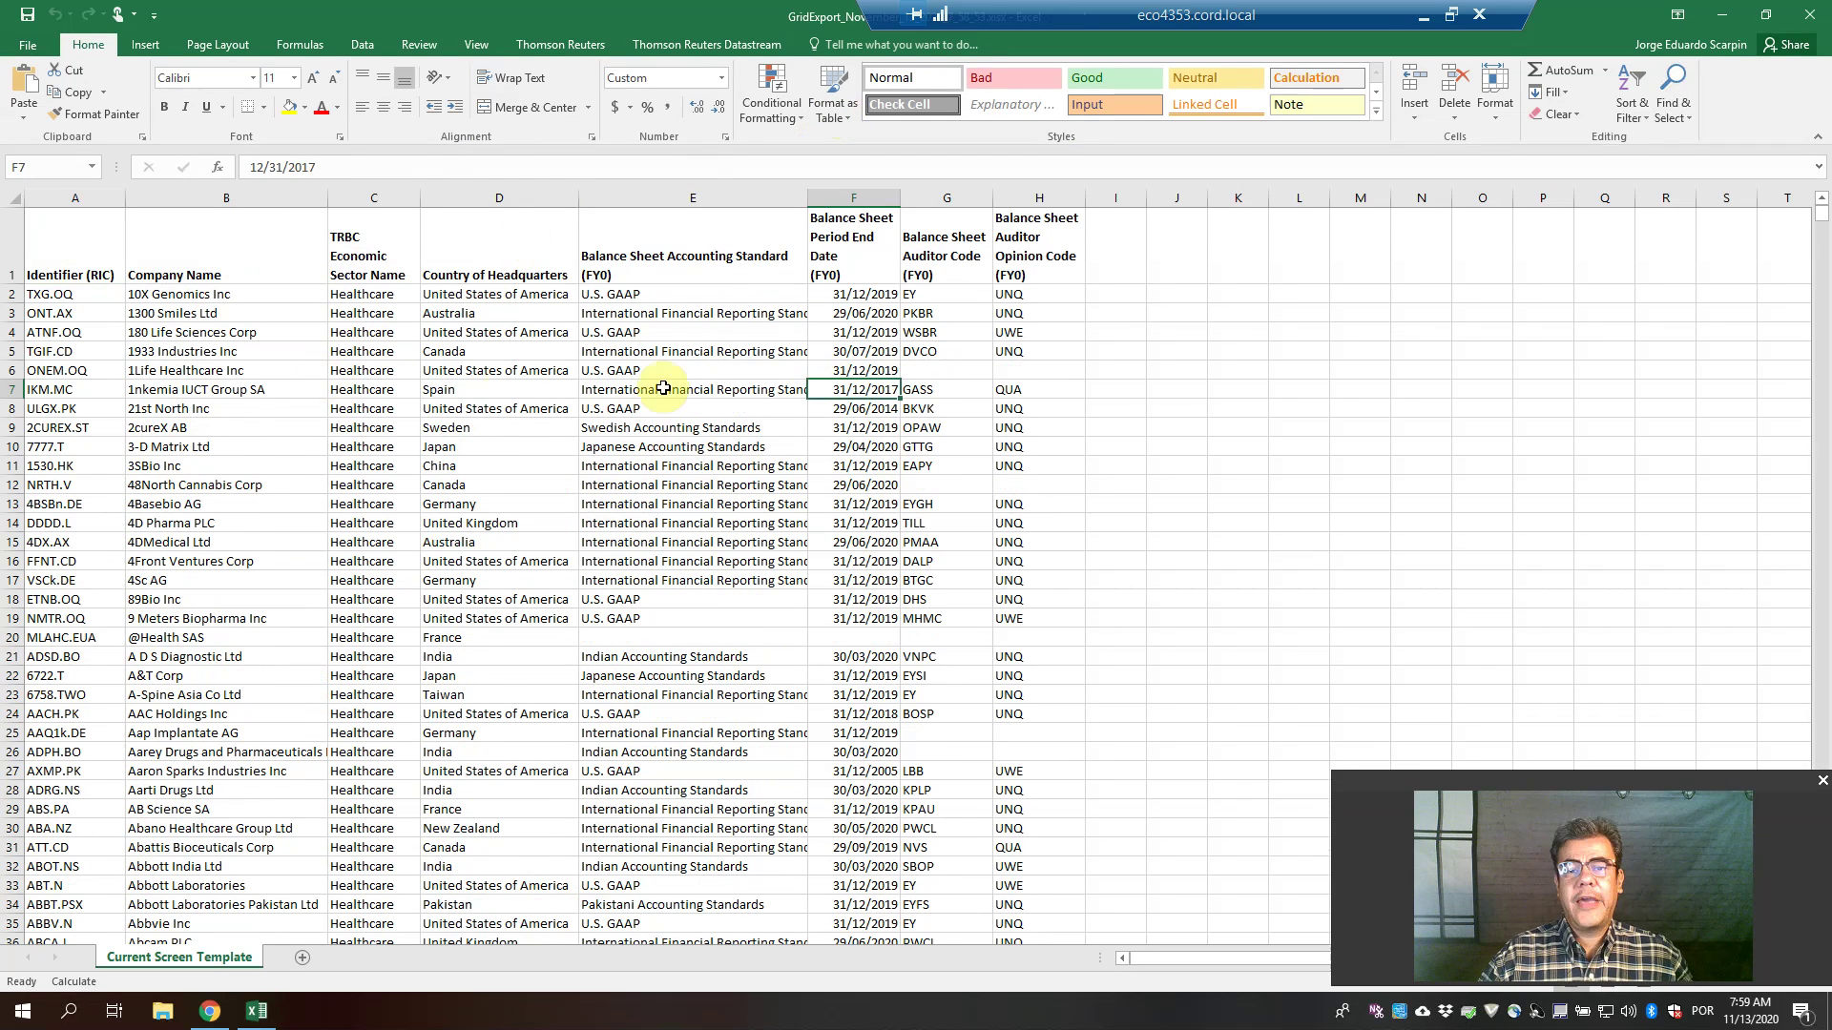
pyautogui.click(496, 387)
pyautogui.click(701, 391)
pyautogui.click(741, 484)
pyautogui.click(883, 504)
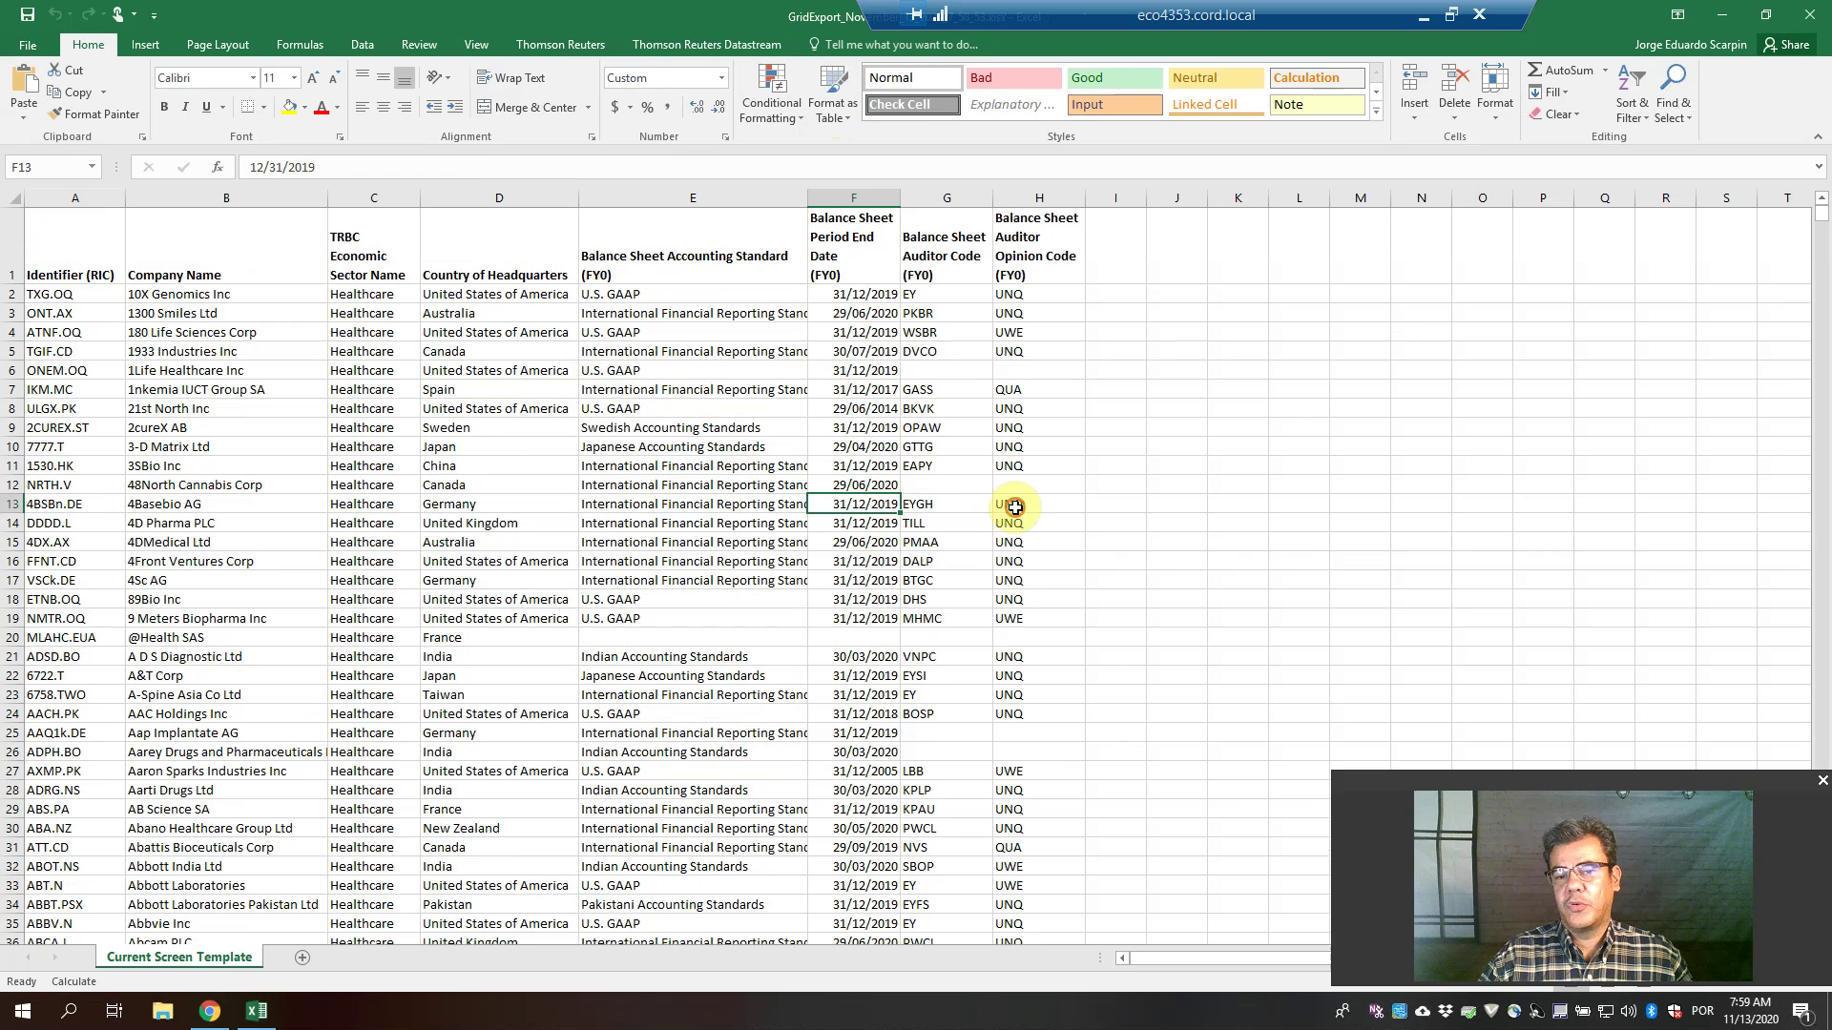
pyautogui.click(1013, 504)
pyautogui.click(1010, 449)
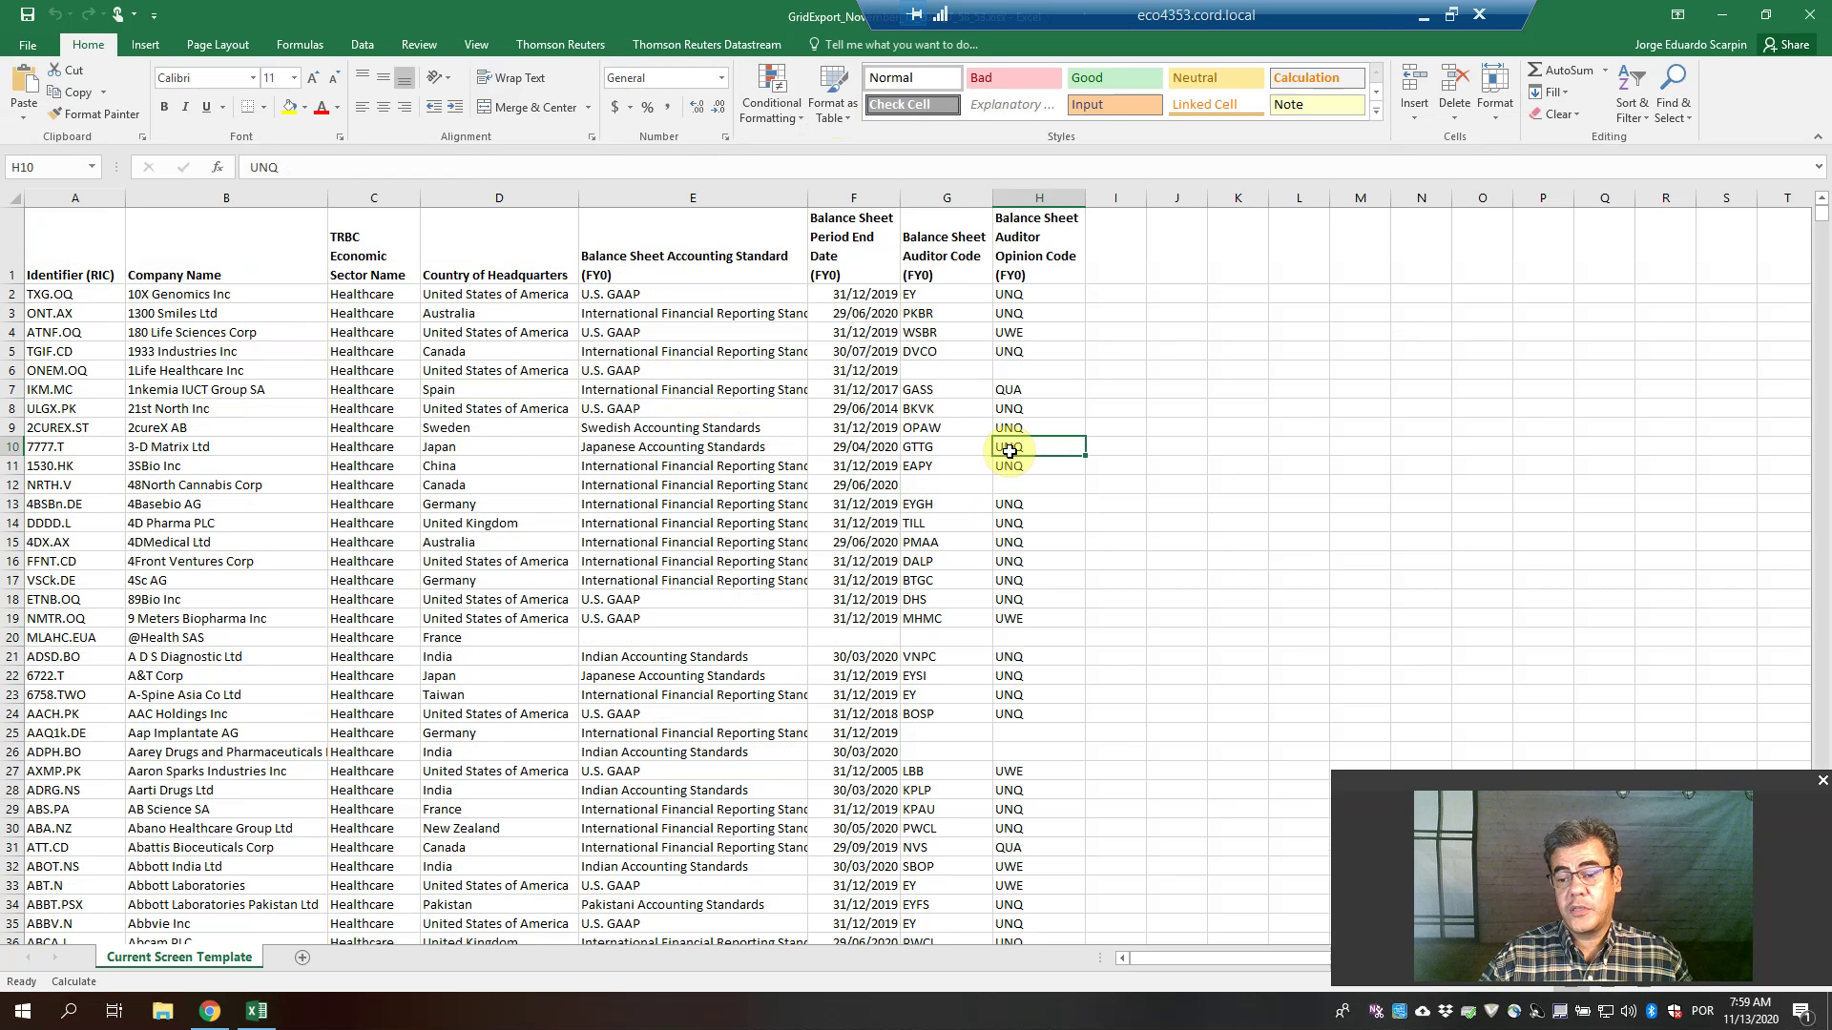
pyautogui.click(1423, 14)
pyautogui.click(1125, 503)
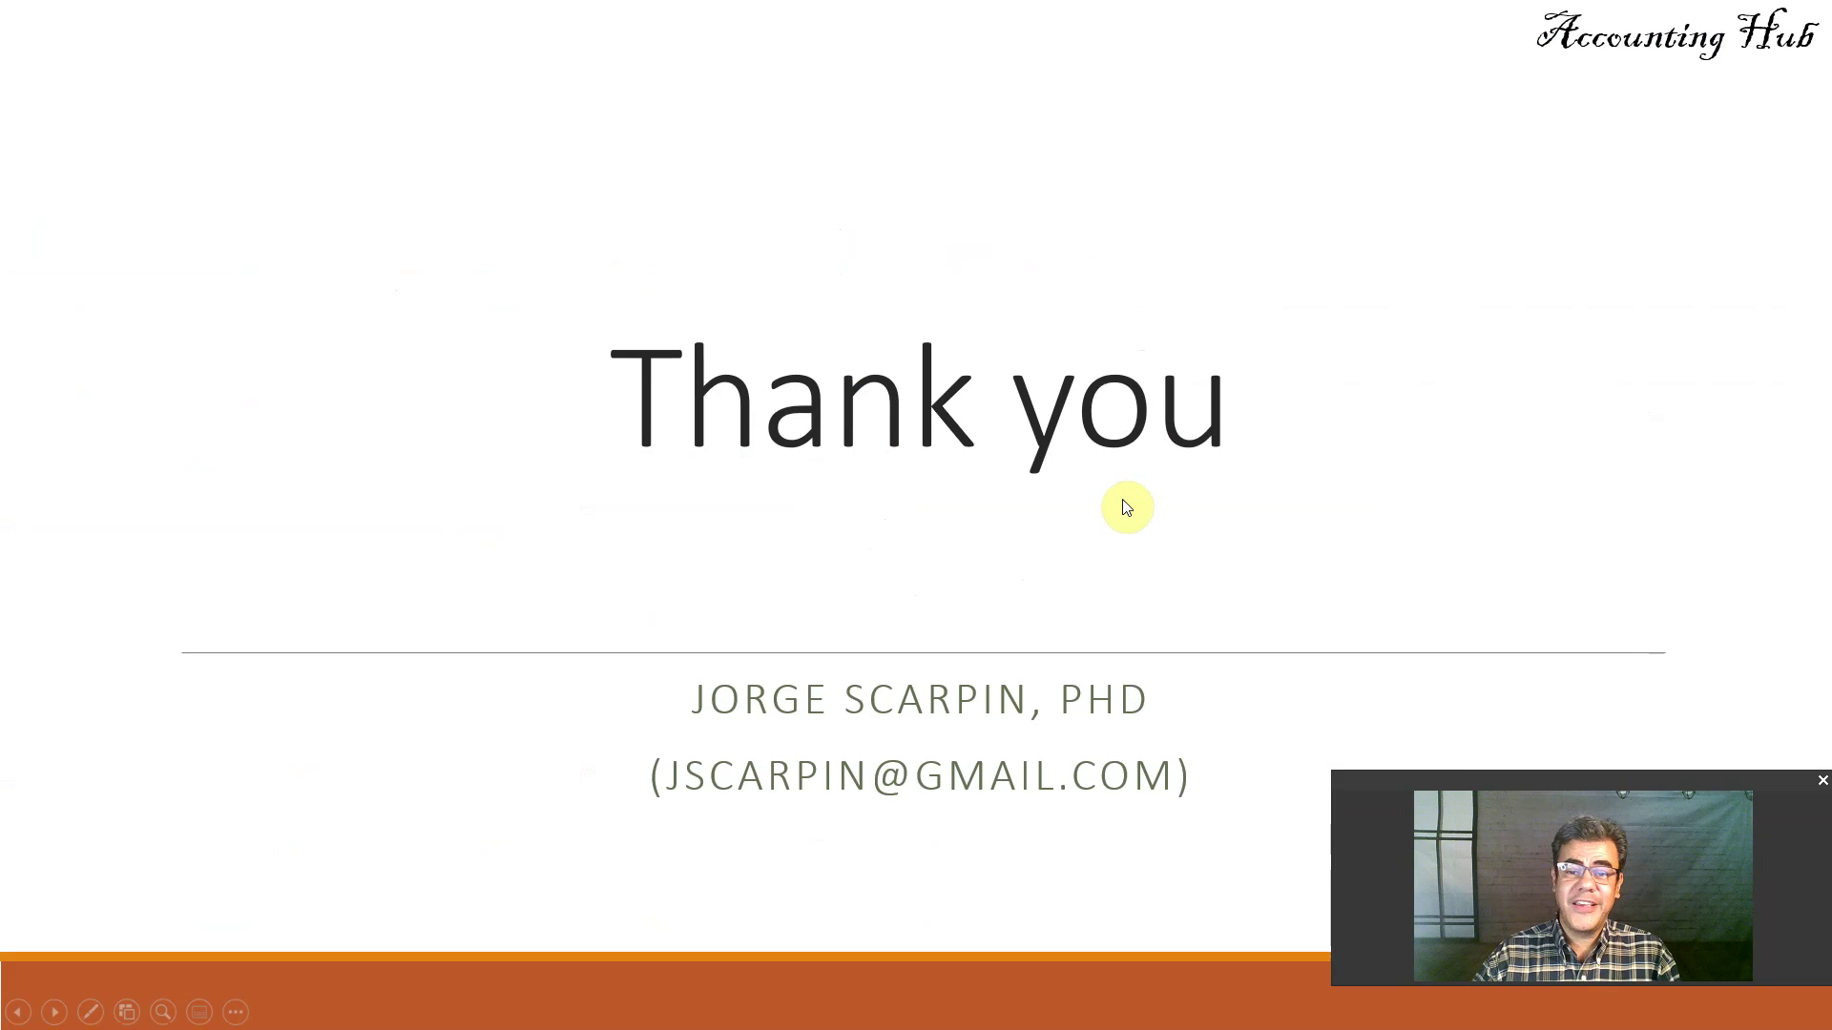